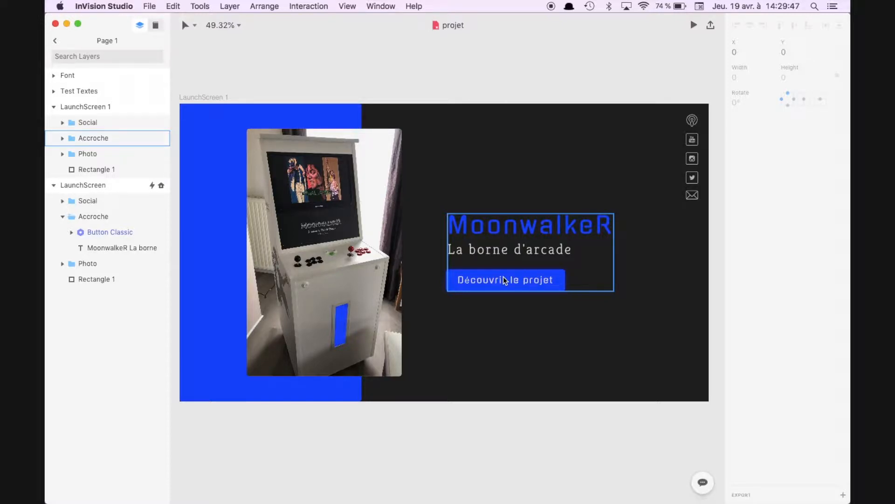
# Step: Duplicate the LaunchScreen 1 artboard
pyautogui.click(459, 82)
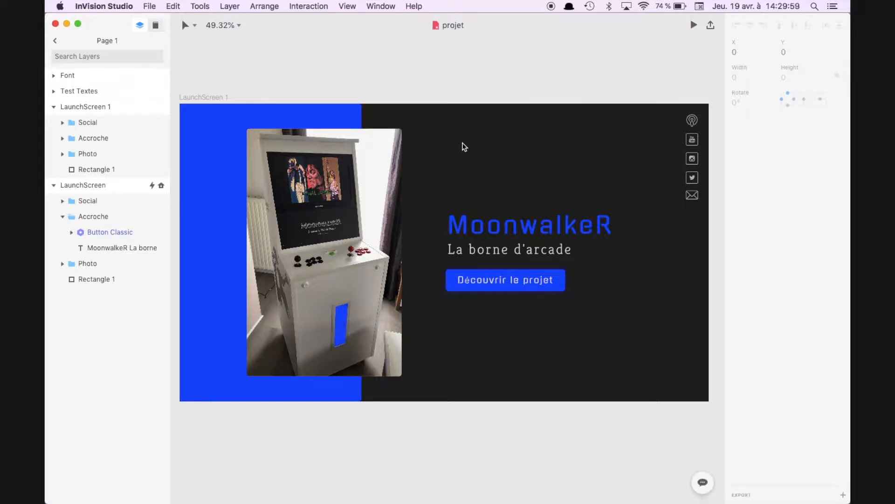
pyautogui.scroll(-5, 464, 147)
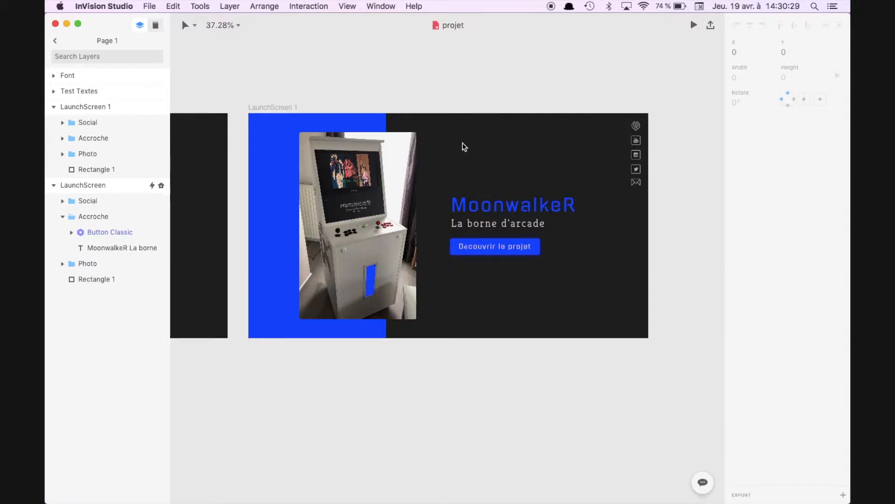
pyautogui.click(273, 106)
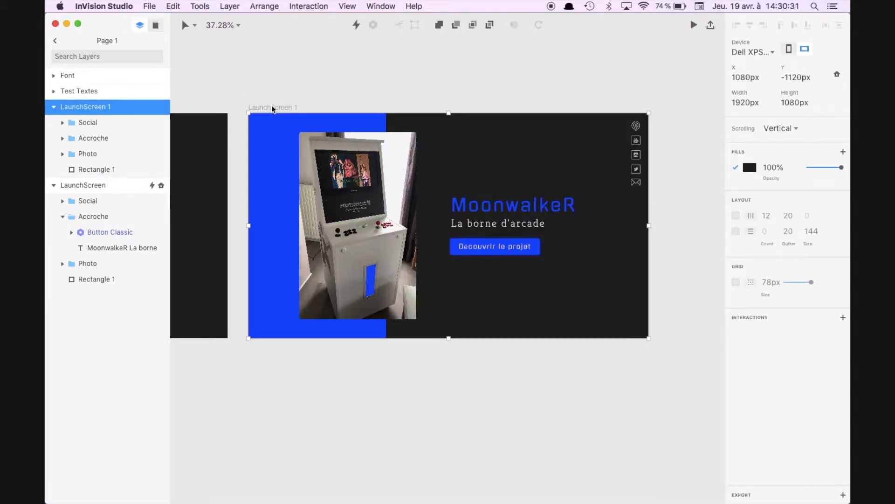
pyautogui.press('super+d')
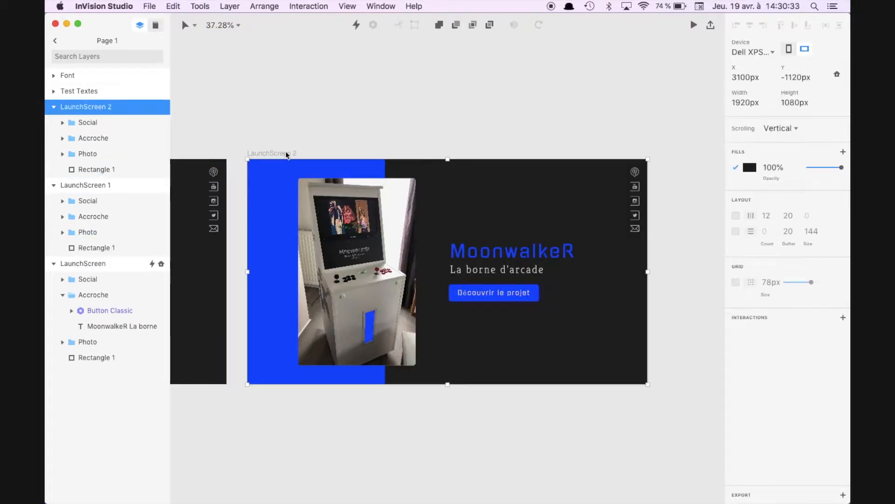
# Step: Rename the duplicated artboard as Présentation projet and delete all of its contents, leaving the dark background
pyautogui.doubleClick(98, 105)
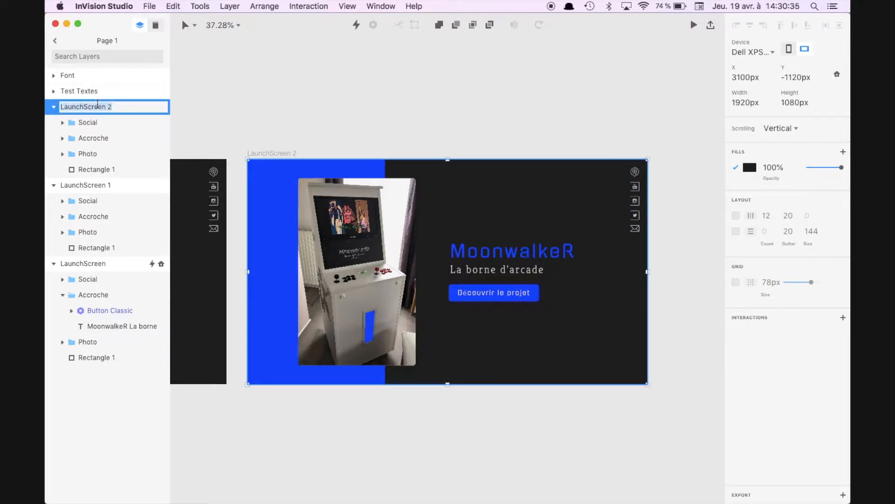
pyautogui.write('Pré')
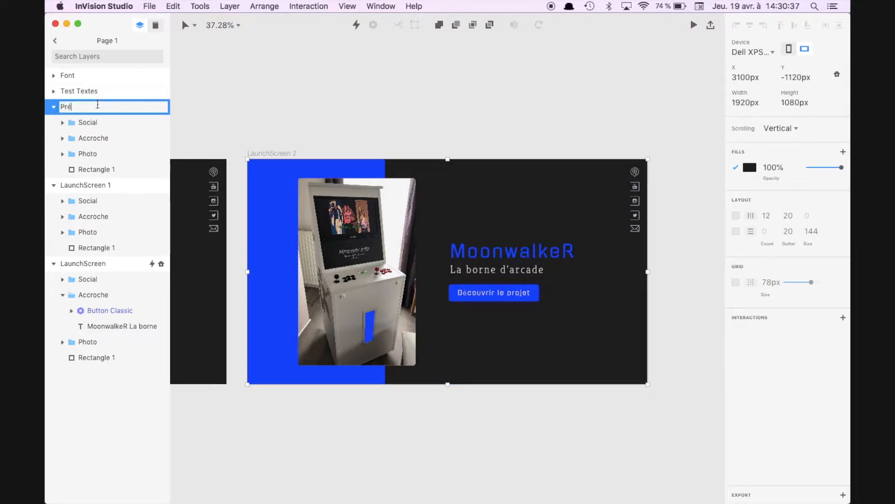
pyautogui.write('sentation pro')
pyautogui.click(531, 236)
pyautogui.press('Delete')
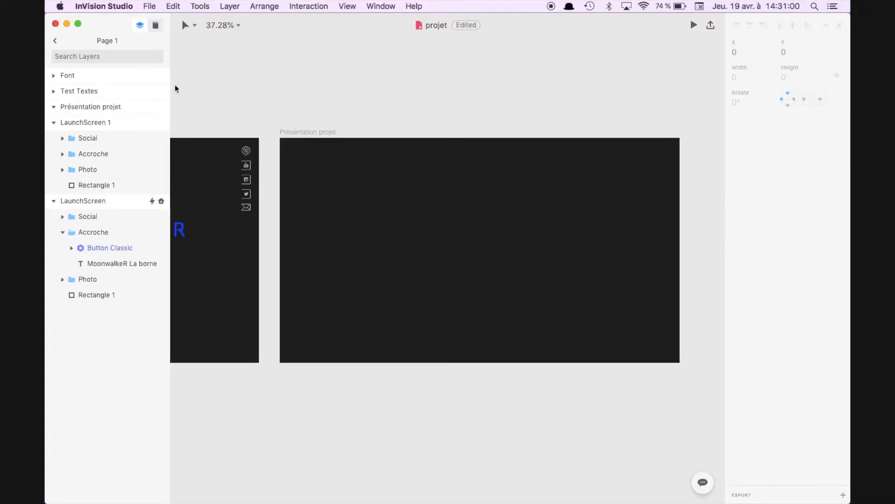
# Step: Place three instances of the Icone ronde library component on the right half of the Présentation projet artboard
pyautogui.click(155, 29)
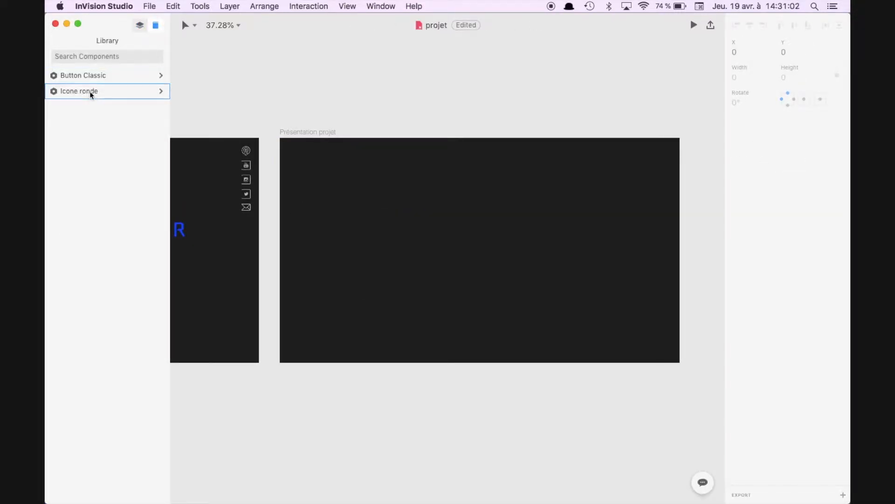
pyautogui.moveTo(90, 91); pyautogui.dragTo(516, 195)
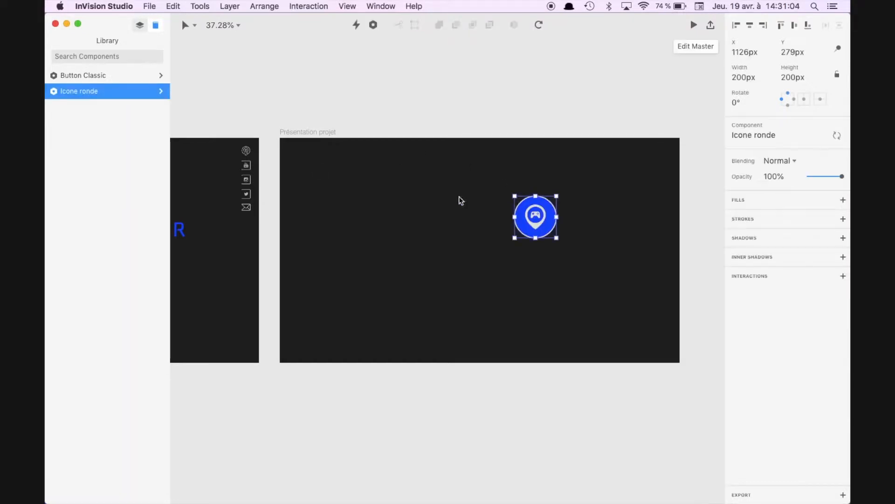
pyautogui.moveTo(105, 93); pyautogui.dragTo(541, 270)
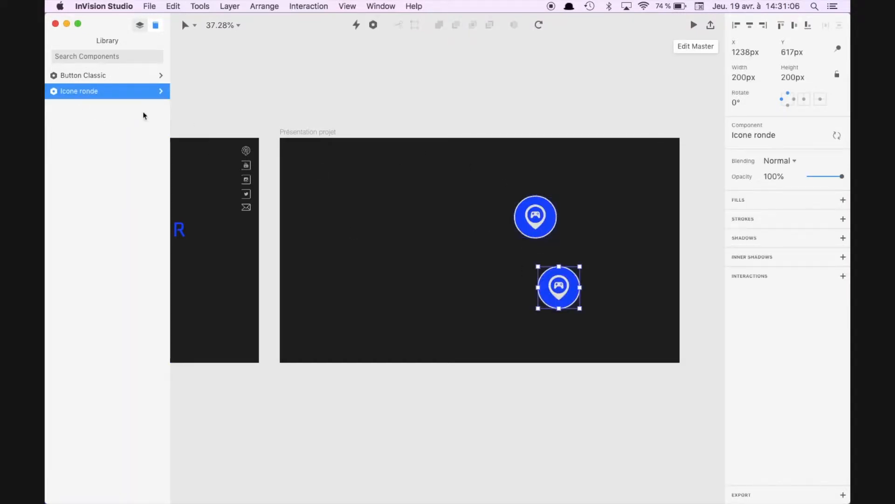
pyautogui.moveTo(114, 91); pyautogui.dragTo(486, 297)
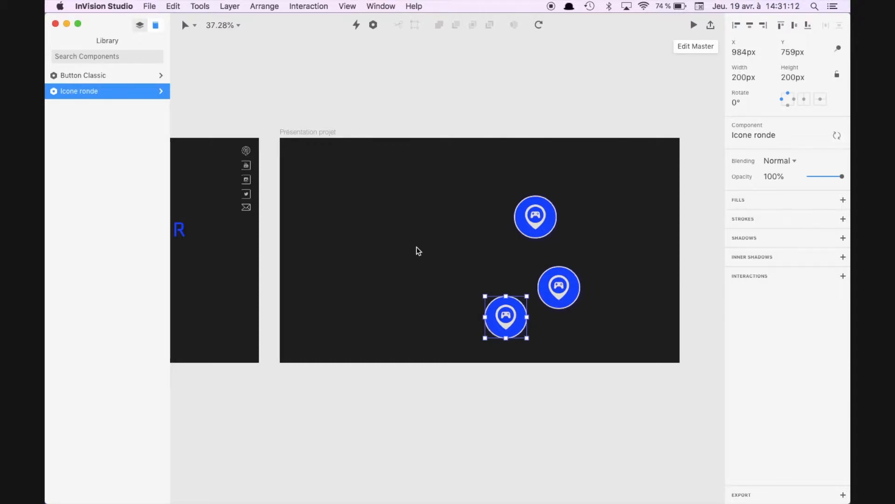
# Step: Add a text box about 692 px wide on the artboard's lower left and paste the "Integer finibus eu velit" placeholder paragraph into it
pyautogui.click(189, 25)
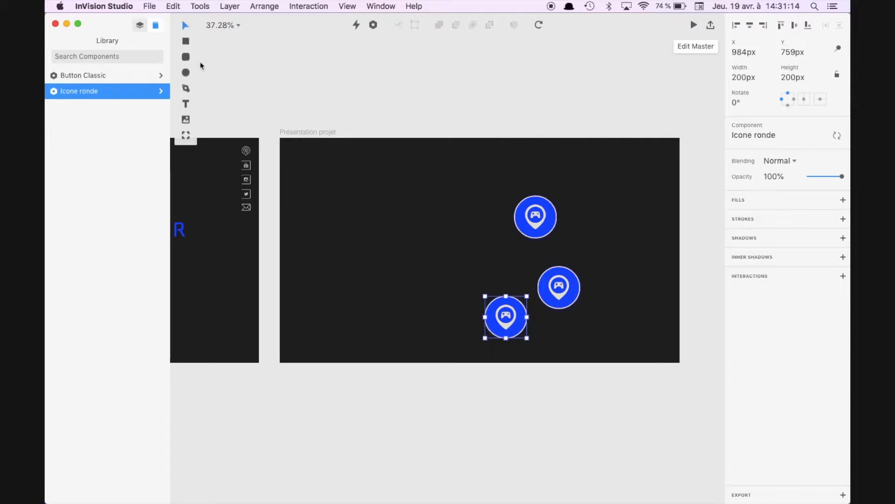
pyautogui.click(186, 101)
pyautogui.moveTo(302, 265); pyautogui.dragTo(447, 330)
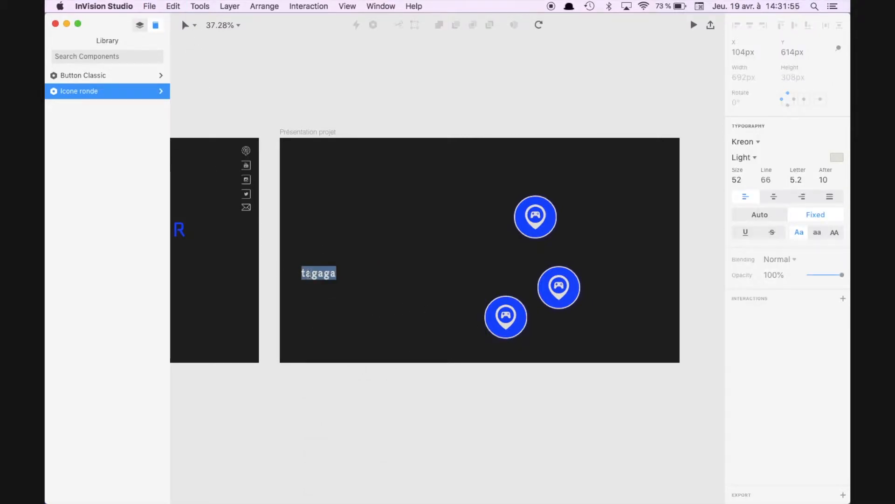
pyautogui.press('super+v')
pyautogui.press('Escape')
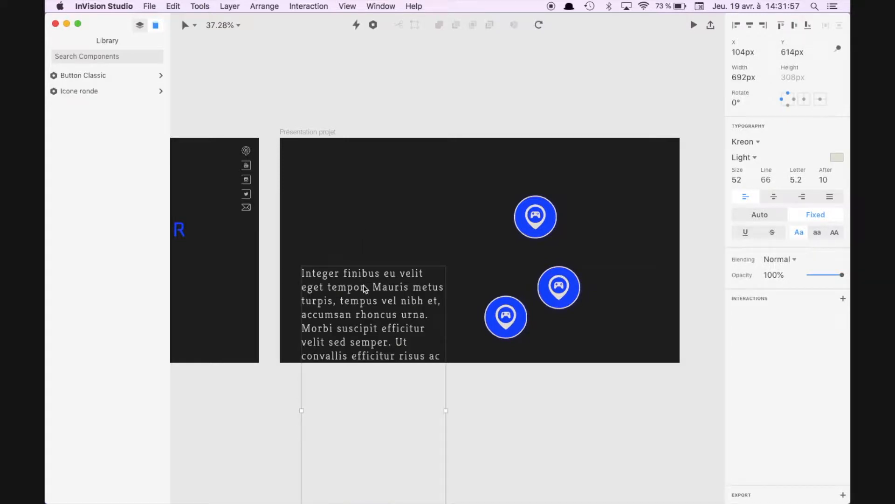
# Step: Examine the font reference artboard for the Kreon Light size assigned to classic text
pyautogui.hscroll(-10, 366, 288)
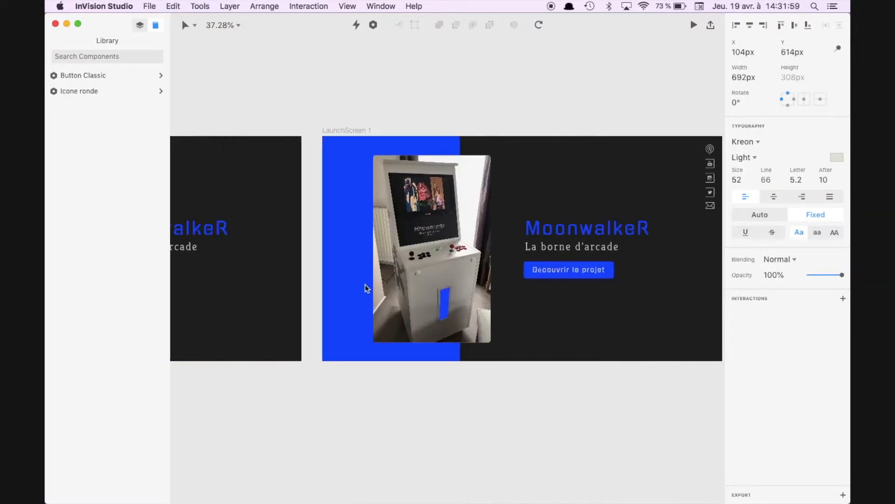
pyautogui.hscroll(-5, 367, 288)
pyautogui.scroll(-3, 368, 282)
pyautogui.hscroll(-5, 377, 282)
pyautogui.scroll(2, 377, 282)
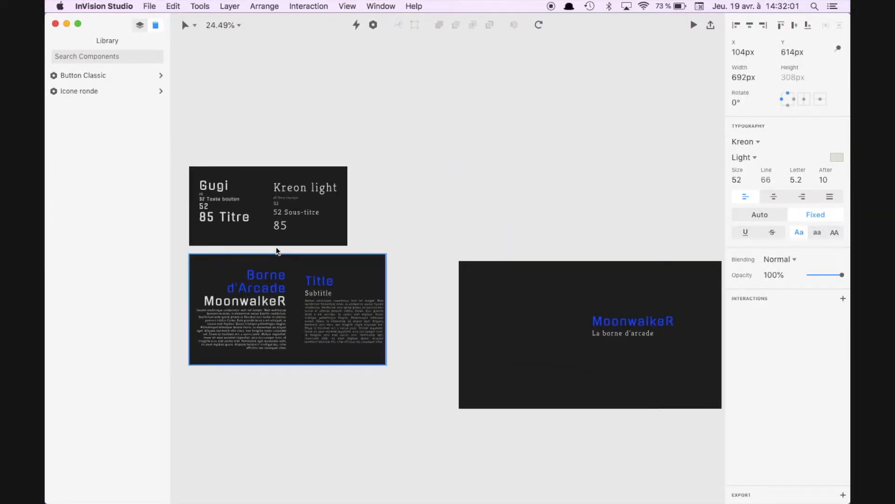
pyautogui.scroll(2, 276, 247)
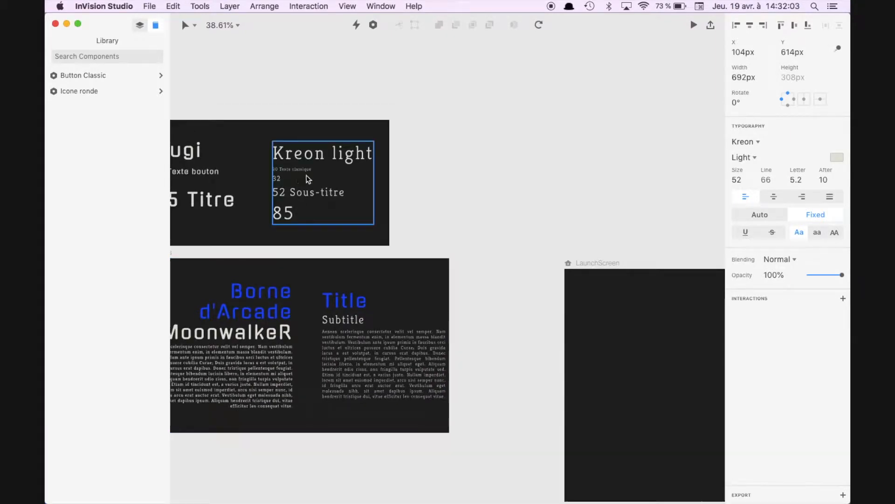
pyautogui.hscroll(20, 359, 219)
pyautogui.scroll(-4, 359, 220)
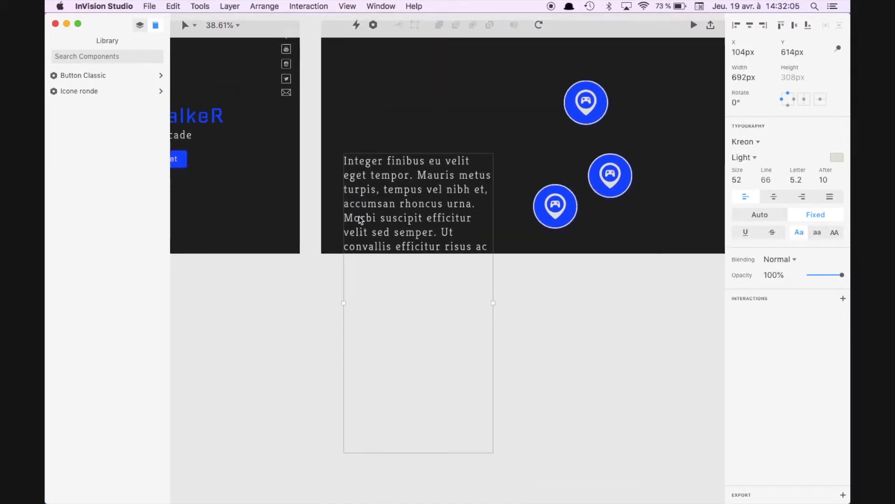
pyautogui.hscroll(3, 360, 220)
pyautogui.scroll(1, 360, 219)
# Step: Set the pasted paragraph's font size to 2
pyautogui.click(739, 179)
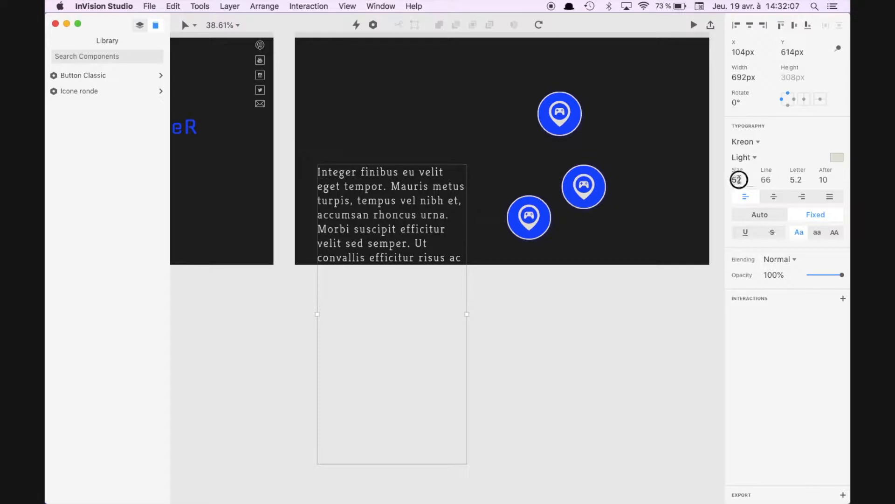
pyautogui.press('BackSpace')
pyautogui.press('BackSpace')
pyautogui.write('2')
pyautogui.press('Return')
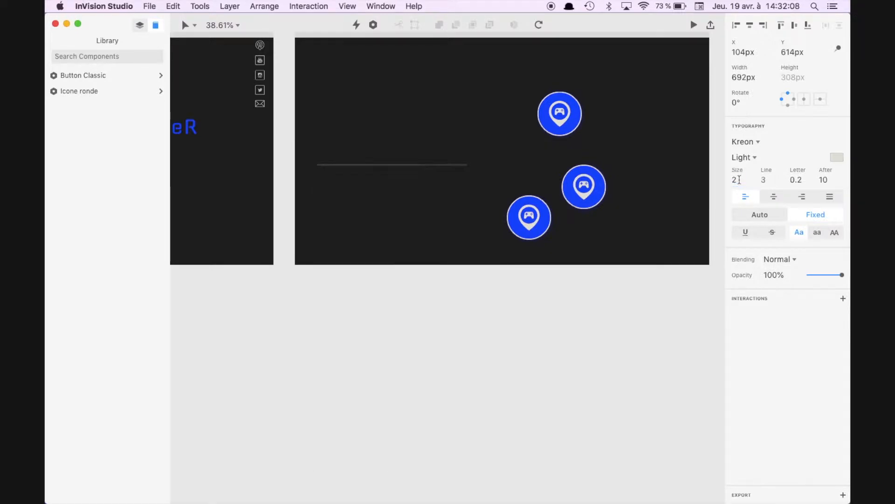
pyautogui.click(431, 188)
pyautogui.scroll(5, 432, 188)
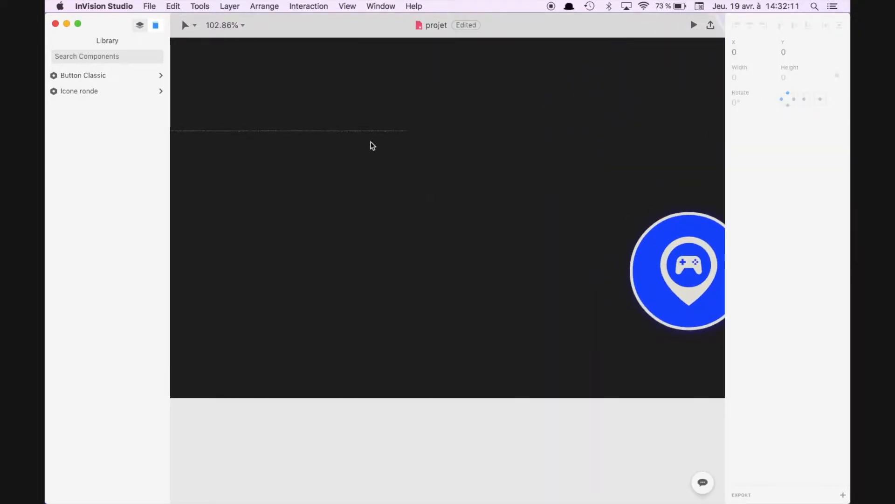
# Step: Switch the paragraph's box to auto width and back to fixed, and set its font size to 20
pyautogui.click(363, 132)
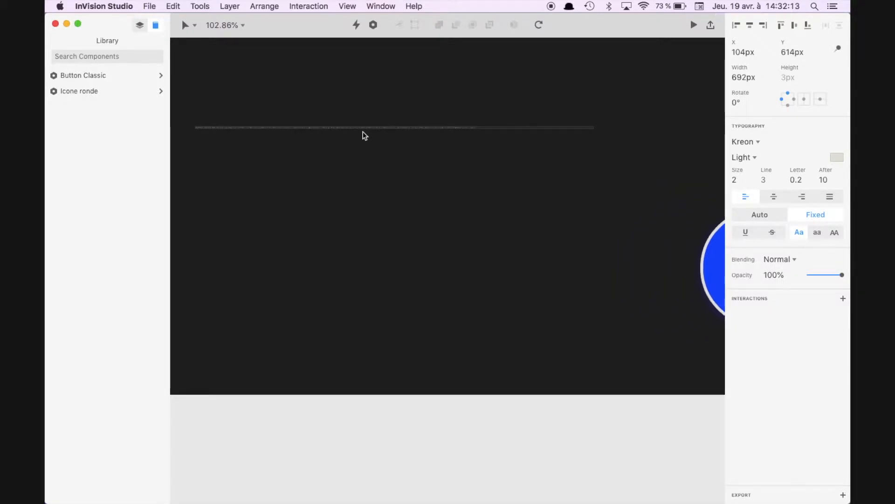
pyautogui.click(778, 217)
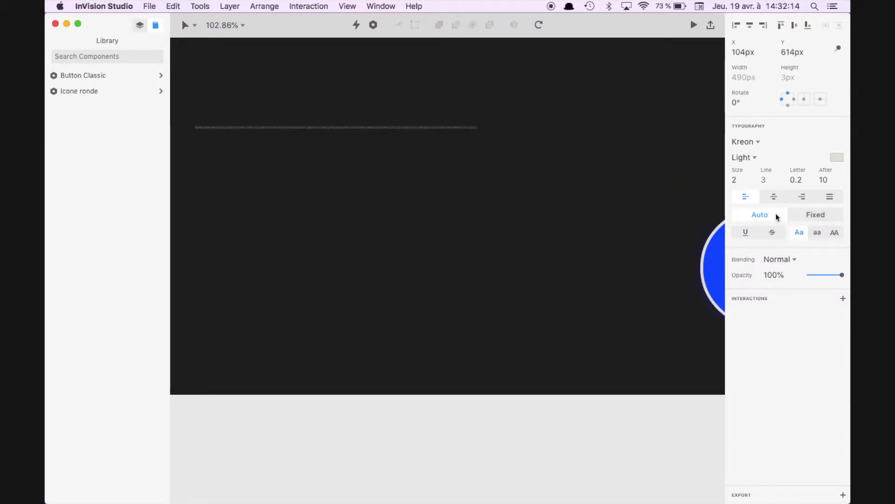
pyautogui.click(811, 215)
pyautogui.click(737, 179)
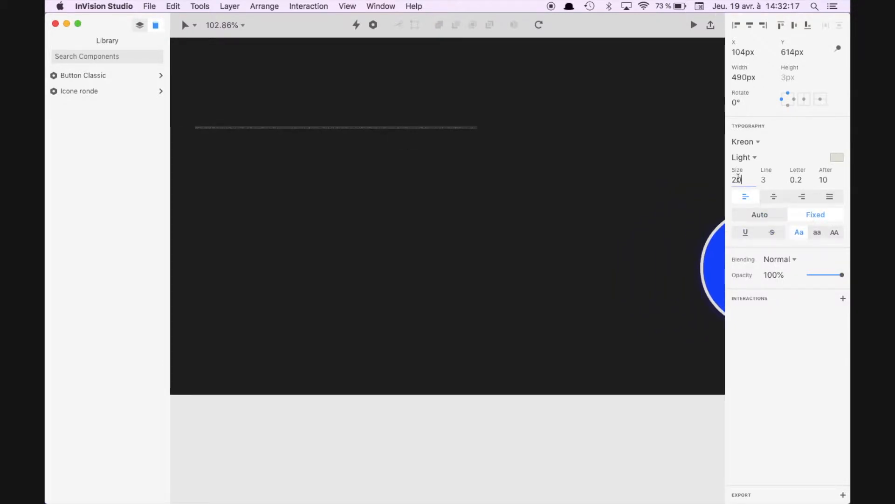
pyautogui.write('20')
pyautogui.press('Return')
pyautogui.scroll(-5, 358, 273)
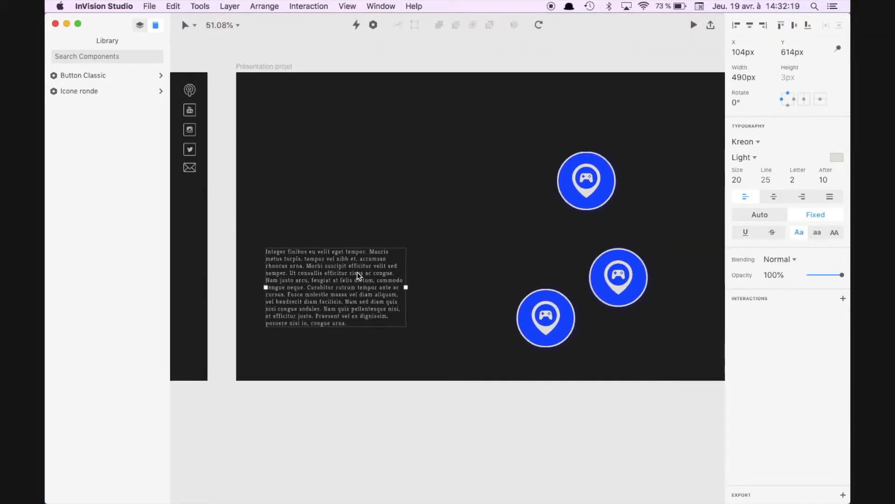
# Step: Turn on the column layout of the Présentation projet artboard and shift the paragraph slightly upward
pyautogui.click(286, 65)
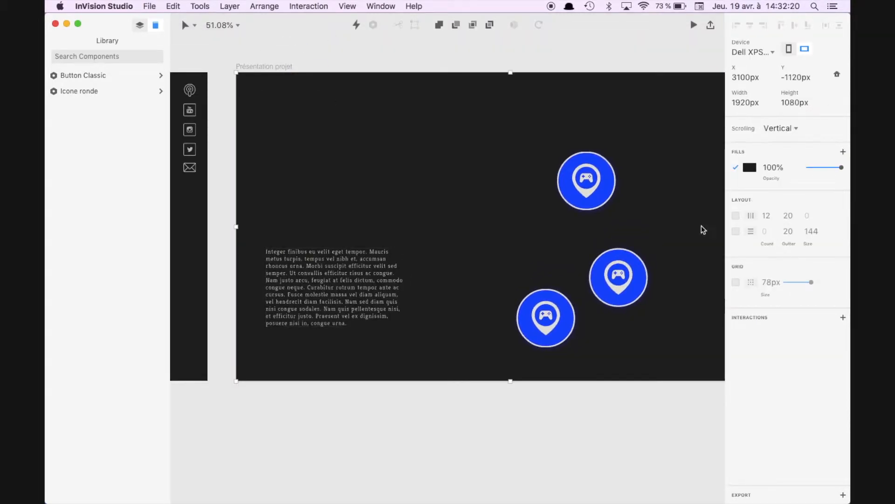
pyautogui.click(736, 218)
pyautogui.click(751, 215)
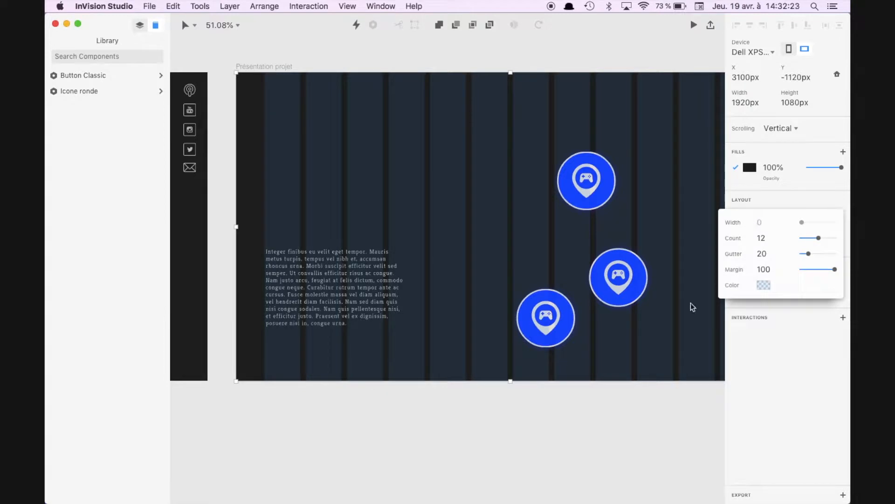
pyautogui.click(582, 431)
pyautogui.scroll(3, 416, 386)
pyautogui.hscroll(2, 417, 386)
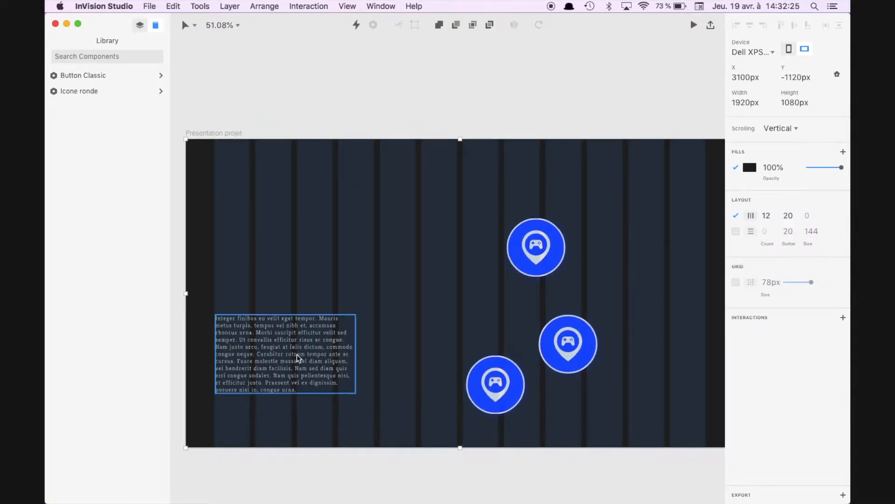
pyautogui.click(297, 354)
# Step: Set the width of all three Icone ronde instances to 100 px
pyautogui.click(546, 251)
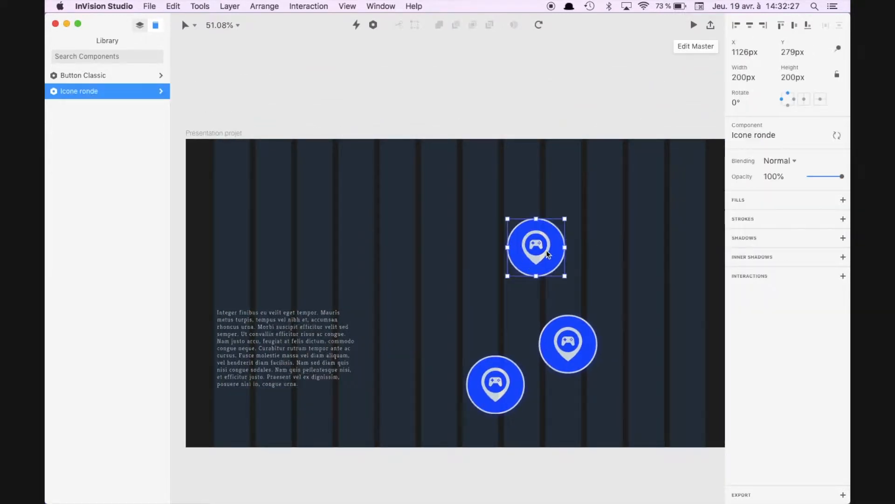
pyautogui.click(139, 25)
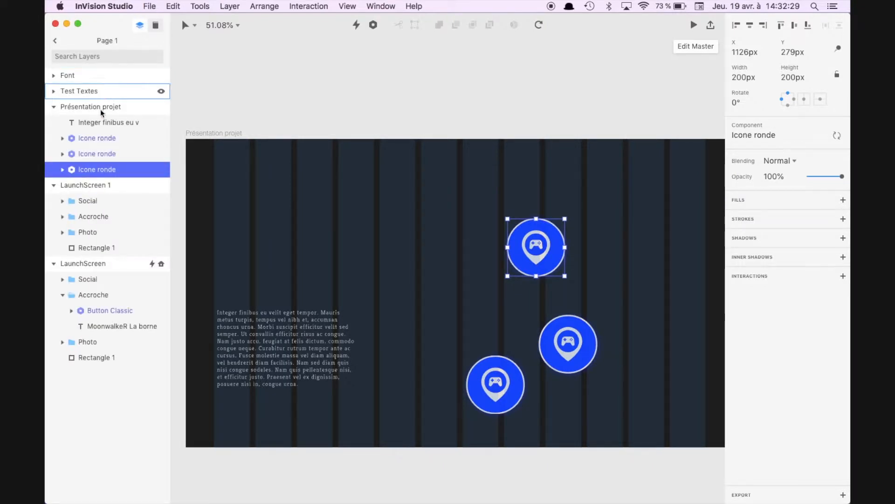
pyautogui.keyDown('shift'); pyautogui.click(98, 138); pyautogui.keyUp('shift')
pyautogui.click(741, 76)
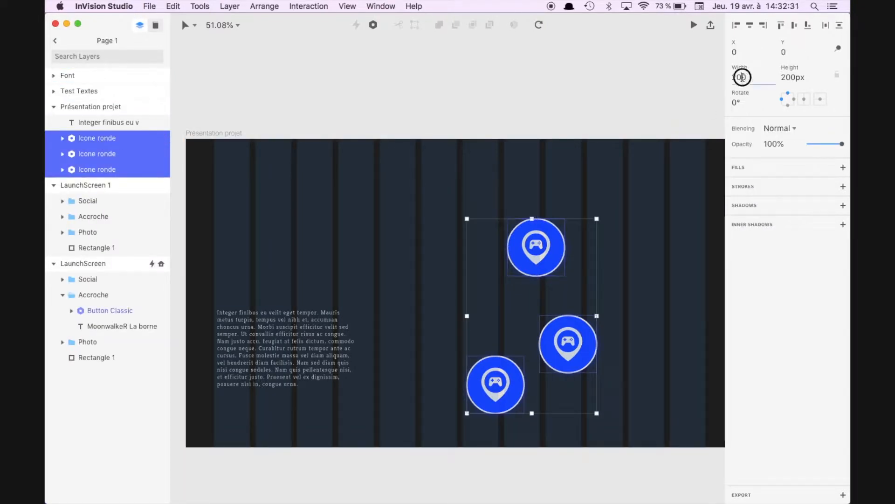
pyautogui.write('100')
pyautogui.press('Return')
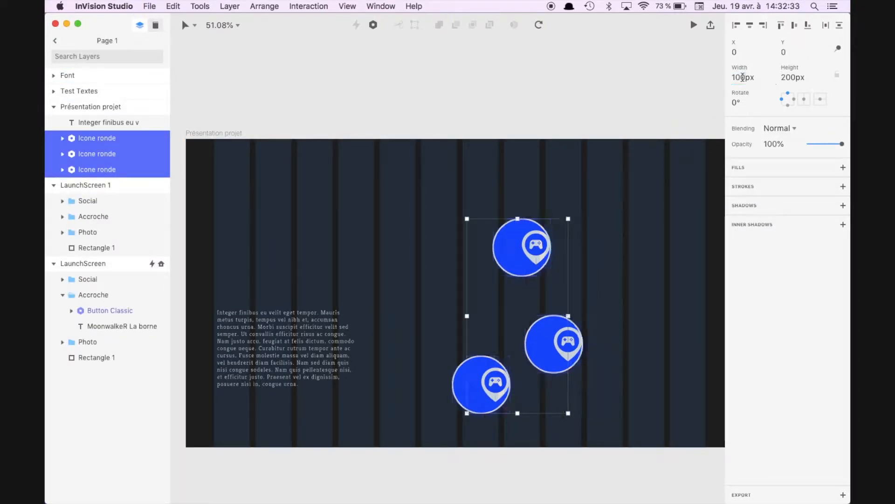
# Step: Edit the master of the Icone ronde component and group its pin group together with the oval
pyautogui.click(562, 237)
pyautogui.click(704, 46)
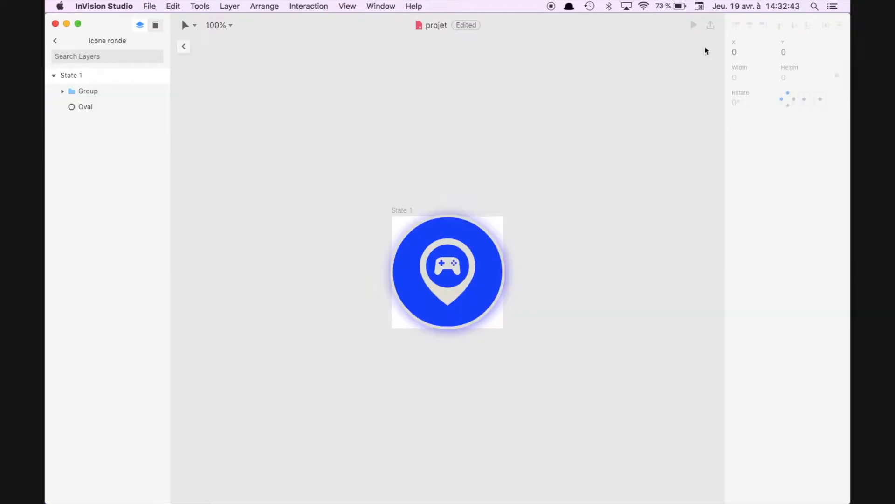
pyautogui.click(428, 284)
pyautogui.click(404, 286)
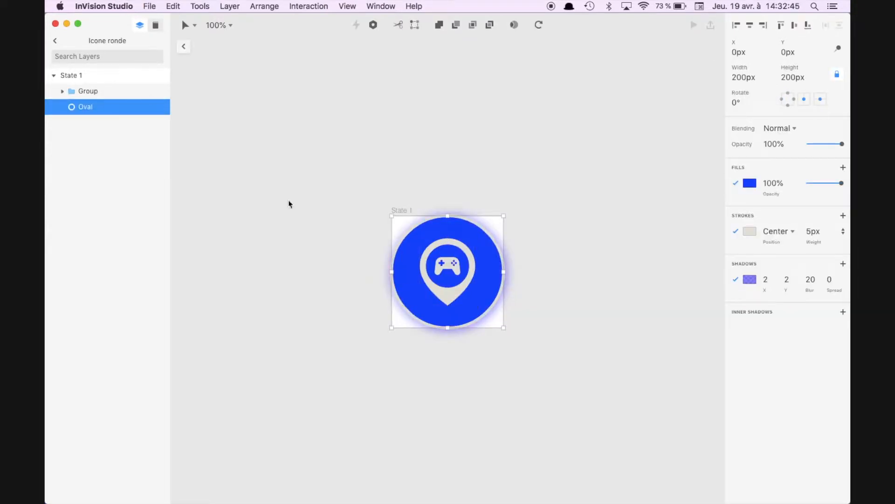
pyautogui.keyDown('shift'); pyautogui.click(87, 91); pyautogui.keyUp('shift')
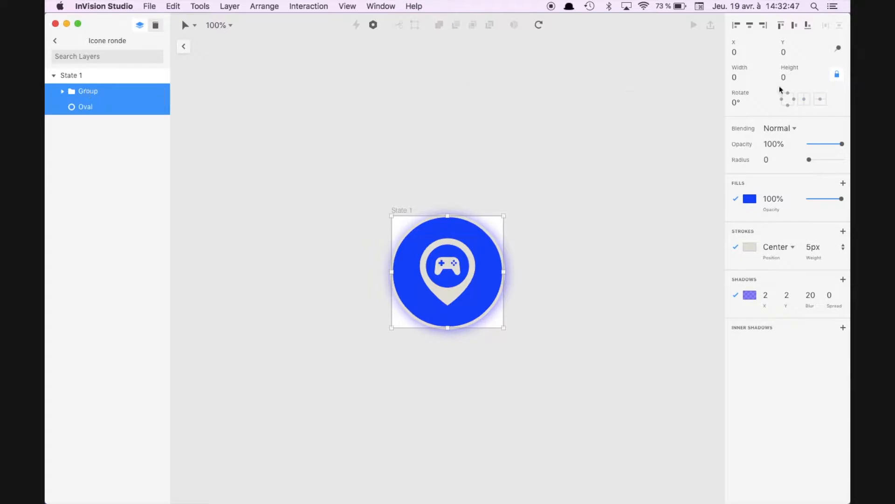
pyautogui.press('super+g')
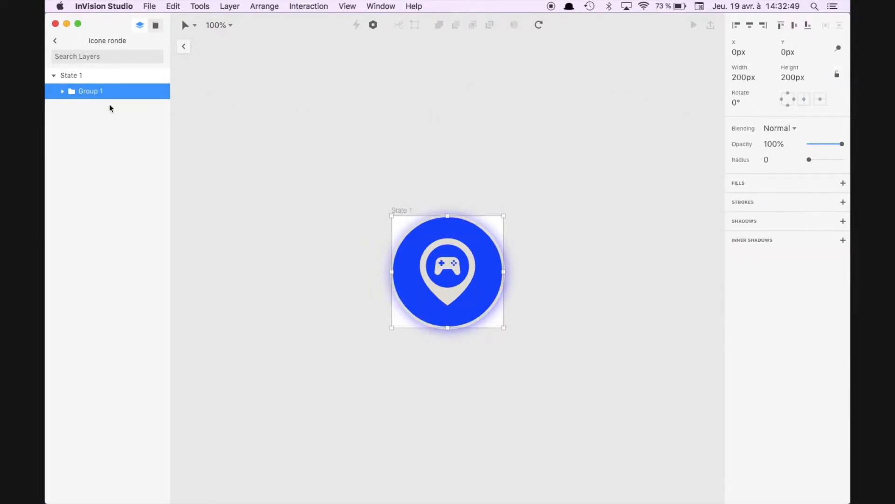
# Step: Lock the new group's proportions and reduce its height to 120 px
pyautogui.click(837, 74)
pyautogui.click(794, 76)
pyautogui.hotkey('shift', 'Down')
pyautogui.hotkey('shift', 'Down')
pyautogui.hotkey('shift', 'Down')
pyautogui.hotkey('shift', 'Down')
pyautogui.hotkey('shift', 'Down')
pyautogui.hotkey('shift', 'Down')
pyautogui.hotkey('shift', 'Down')
pyautogui.hotkey('shift', 'Down')
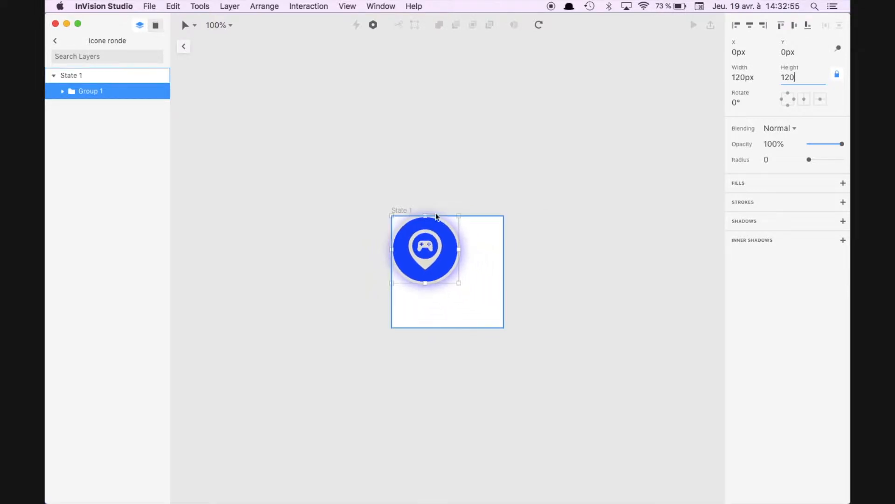
# Step: Resize the State 1 artboard of the Icone ronde component to 120 by 120 px
pyautogui.click(405, 210)
pyautogui.doubleClick(743, 78)
pyautogui.write('120')
pyautogui.press('Tab')
pyautogui.write('120')
pyautogui.press('Return')
# Step: Fit Group 1 with its pin and oval to the State 1 artboard and return to Page 1
pyautogui.moveTo(407, 206); pyautogui.dragTo(423, 224)
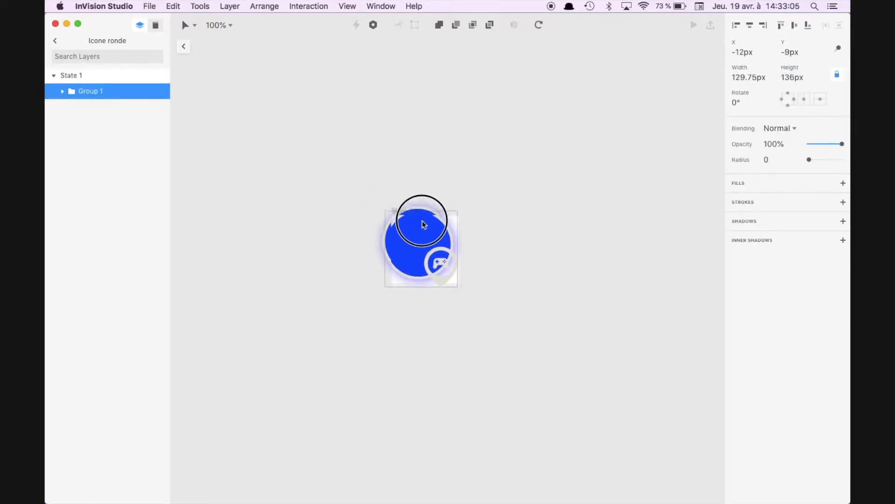
pyautogui.click(63, 91)
pyautogui.click(97, 107)
pyautogui.keyDown('shift'); pyautogui.click(95, 122); pyautogui.keyUp('shift')
pyautogui.click(116, 91)
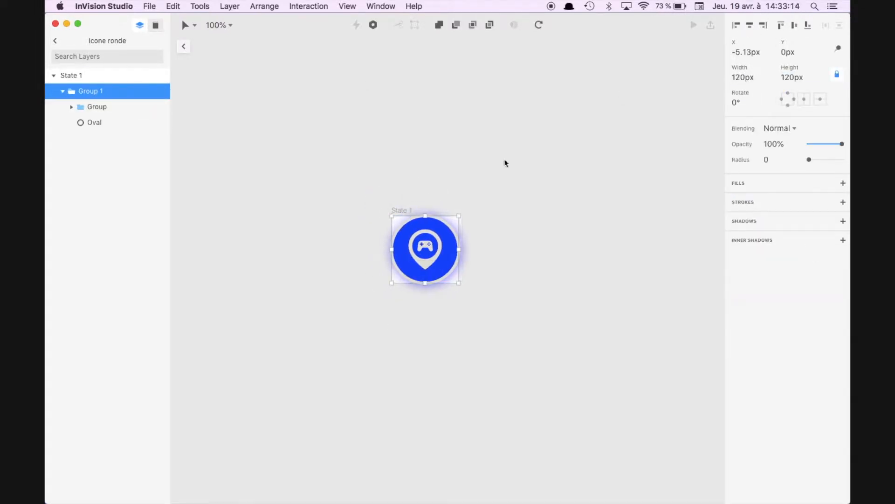
pyautogui.click(182, 47)
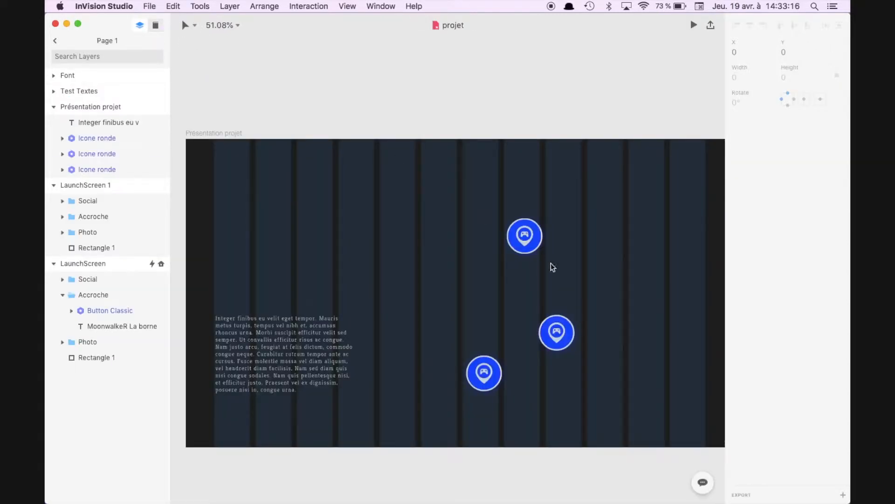
# Step: Stack the three round icons vertically in one layout column, at X positions of about 1111 to 1119 px
pyautogui.click(543, 317)
pyautogui.moveTo(543, 315); pyautogui.dragTo(535, 301)
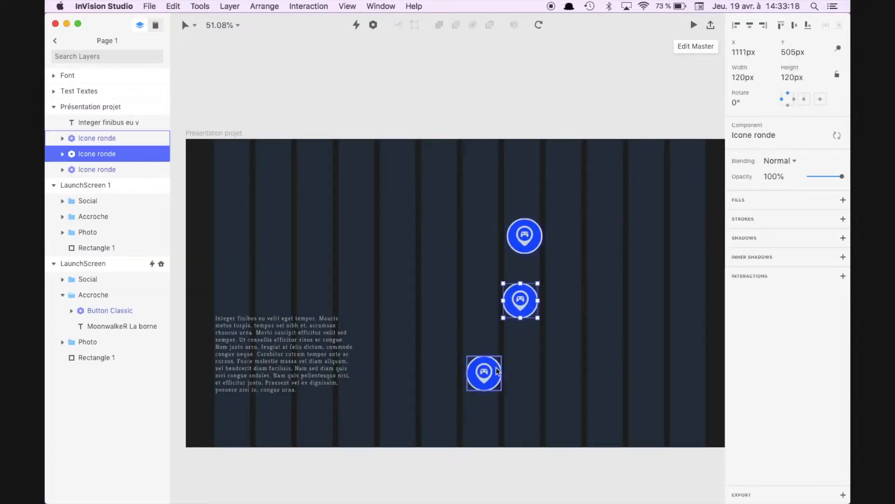
pyautogui.moveTo(490, 374); pyautogui.dragTo(528, 370)
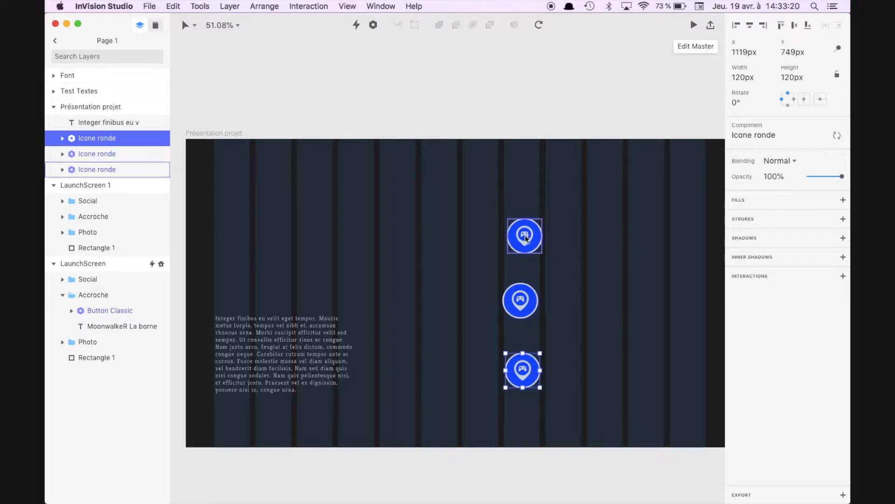
pyautogui.moveTo(526, 237); pyautogui.dragTo(524, 239)
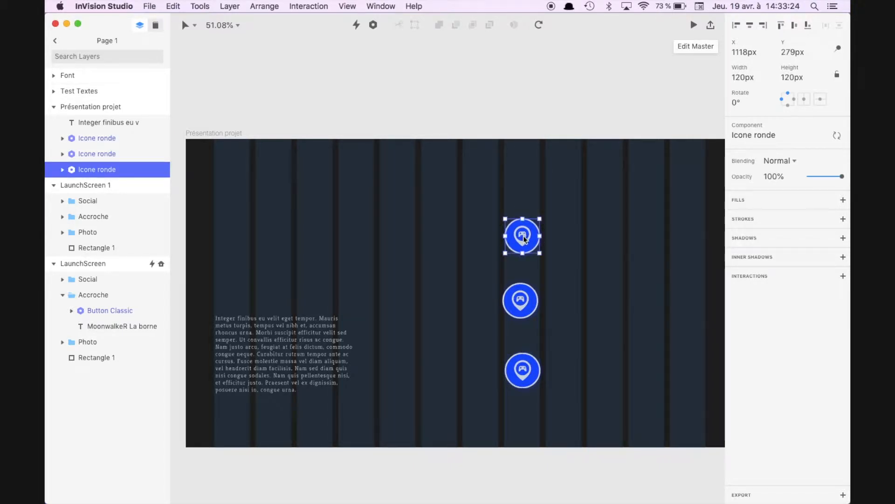
# Step: Move an Icone ronde layer higher in the Présentation projet layer order and show the downloaded SVG icon files
pyautogui.moveTo(93, 232); pyautogui.dragTo(92, 140)
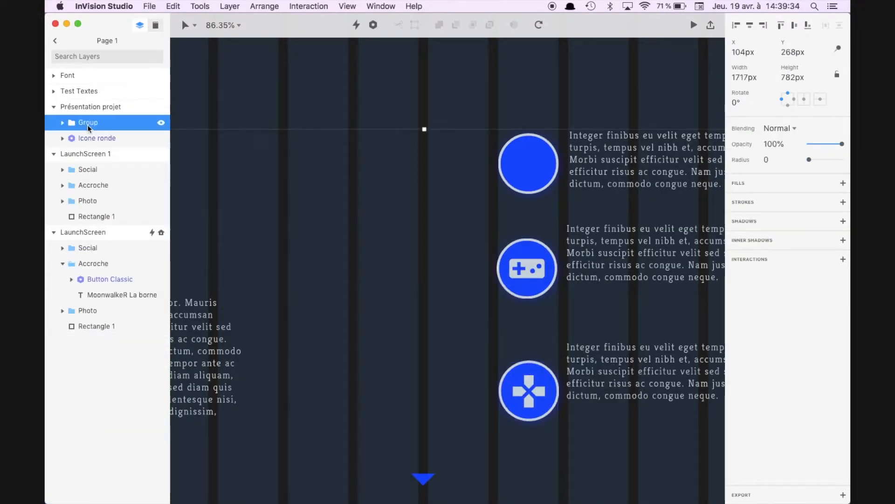
pyautogui.click(534, 476)
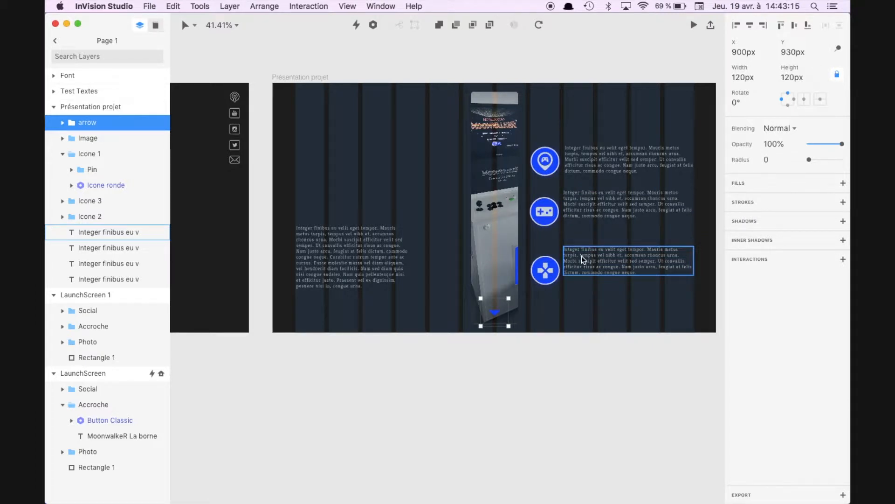
# Step: Collapse the Icone 1 group and copy every layer of Présentation projet, from arrow down to the last paragraph
pyautogui.click(63, 155)
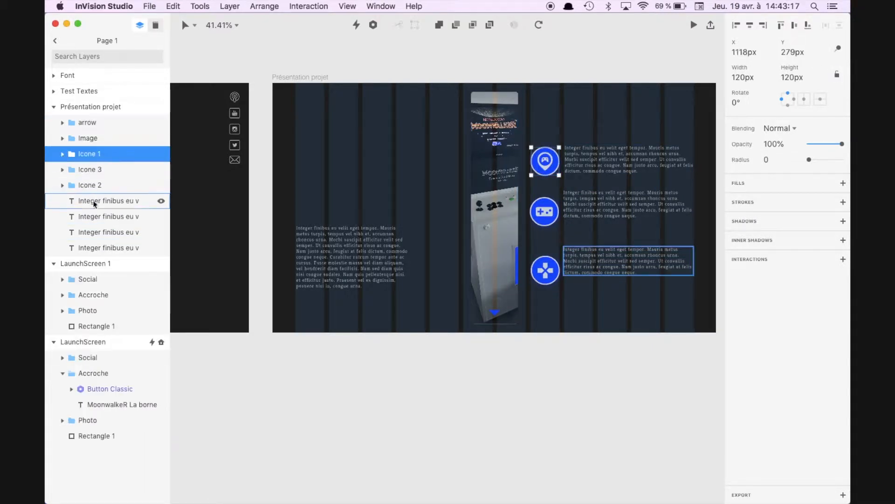
pyautogui.click(114, 247)
pyautogui.keyDown('shift'); pyautogui.click(106, 124); pyautogui.keyUp('shift')
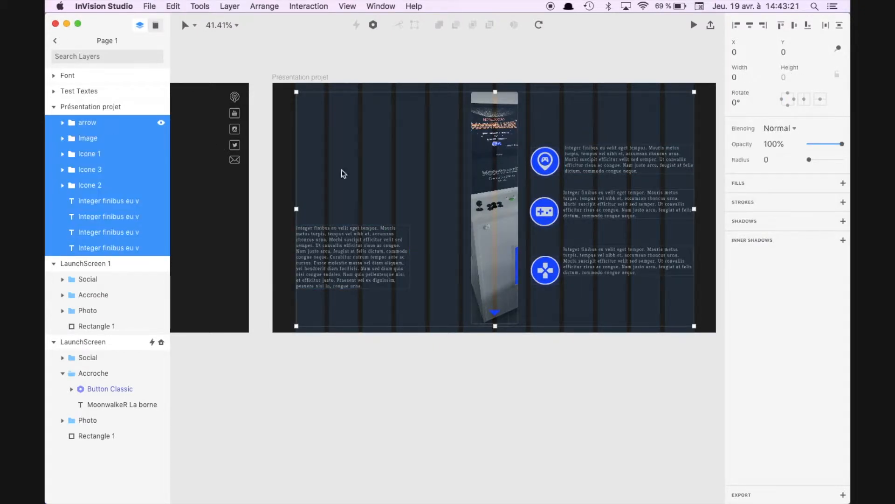
pyautogui.click(295, 157)
# Step: Collapse the Présentation projet artboard's layers and paste the copied elements into the LaunchScreen 1 artboard
pyautogui.hscroll(-10, 295, 158)
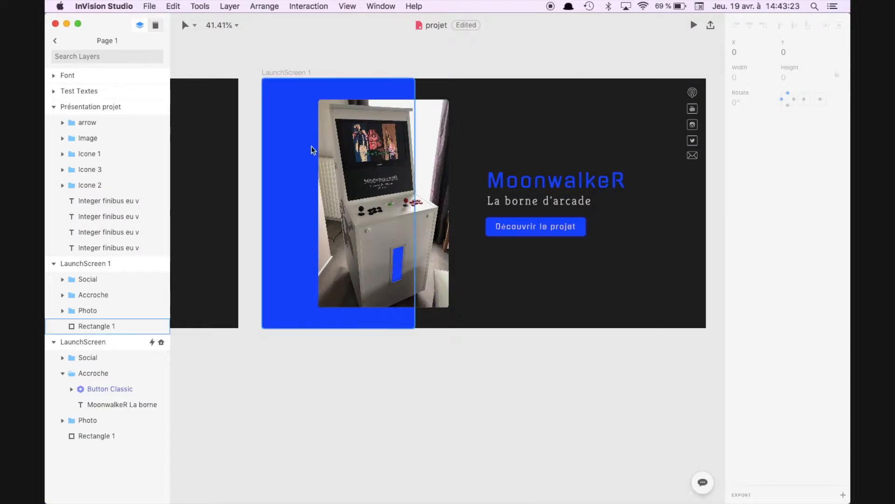
pyautogui.click(287, 74)
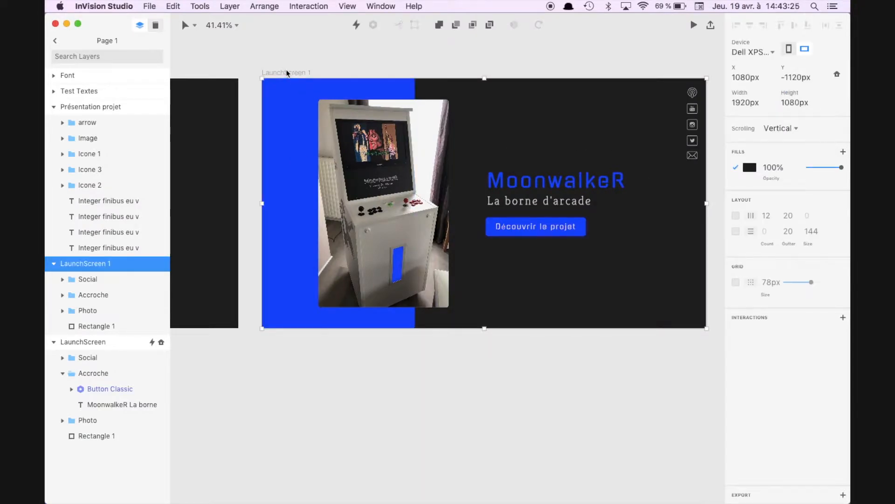
pyautogui.click(53, 264)
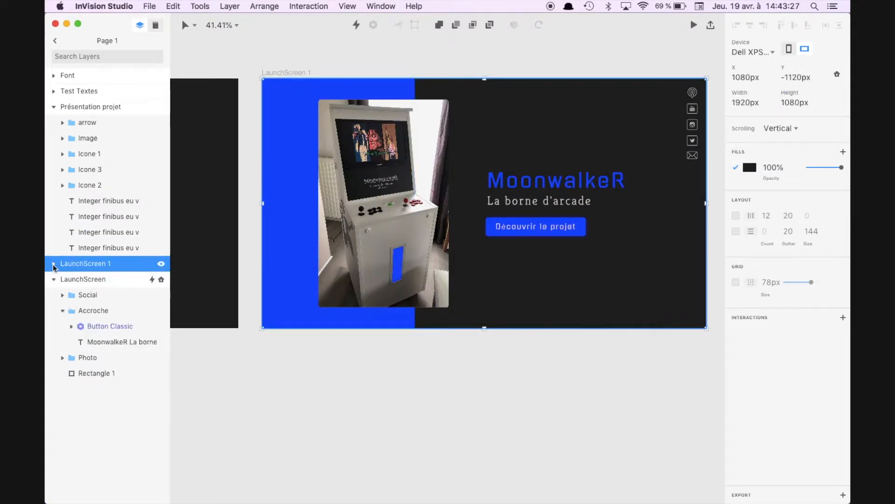
pyautogui.click(54, 263)
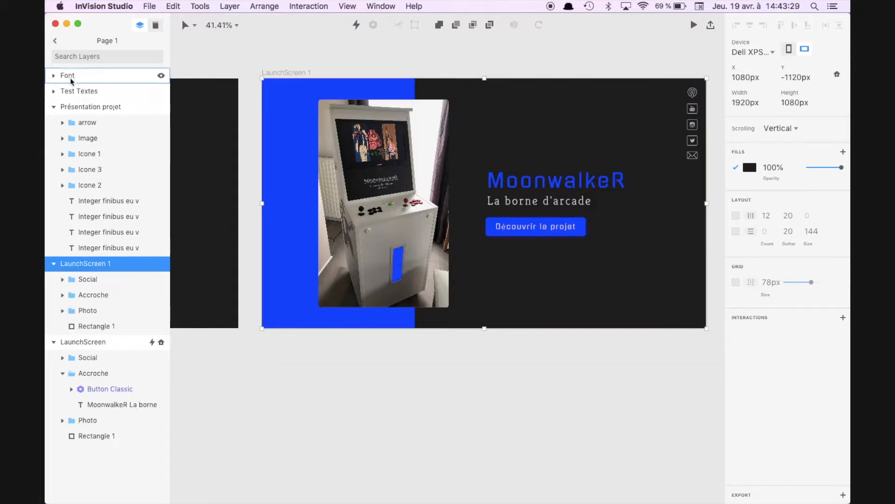
pyautogui.click(55, 108)
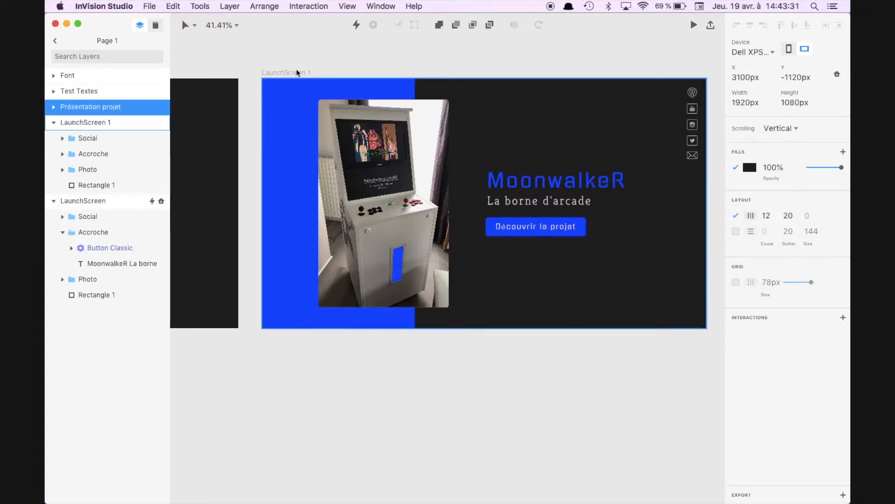
pyautogui.click(279, 73)
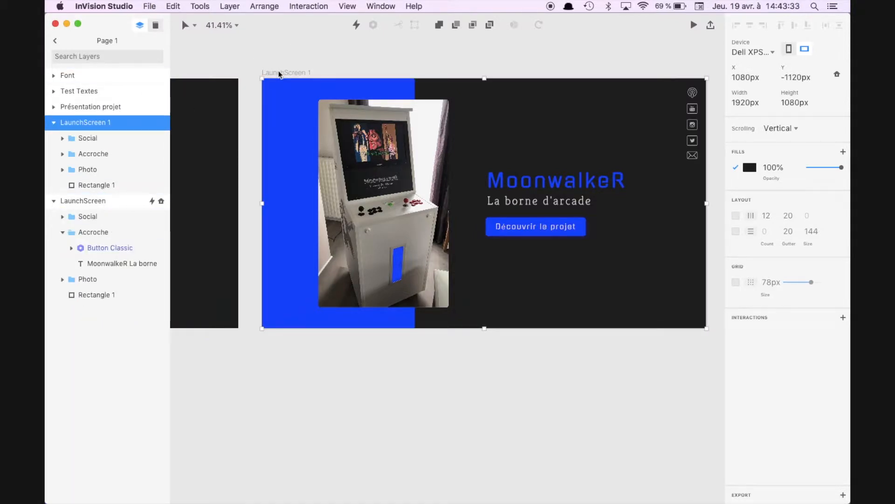
pyautogui.press('super+v')
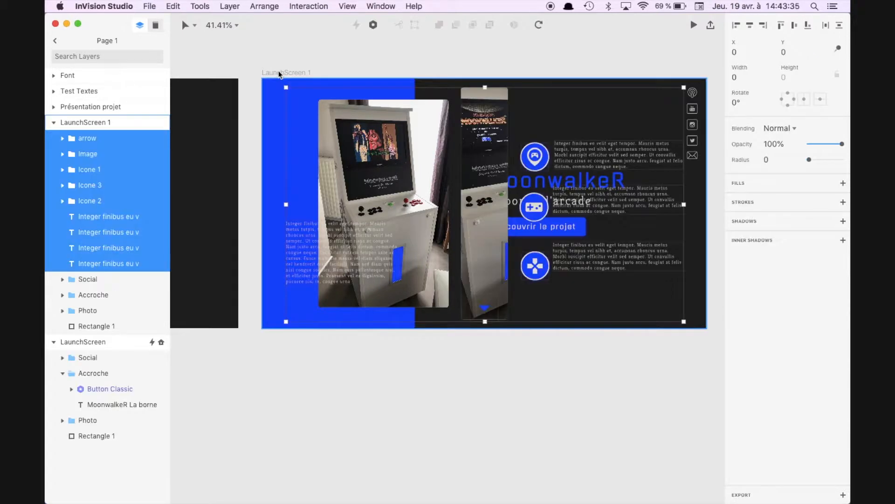
# Step: Group the pasted elements in LaunchScreen 1 and name the group Animation
pyautogui.rightClick(85, 174)
pyautogui.click(102, 178)
pyautogui.doubleClick(87, 138)
pyautogui.write('A')
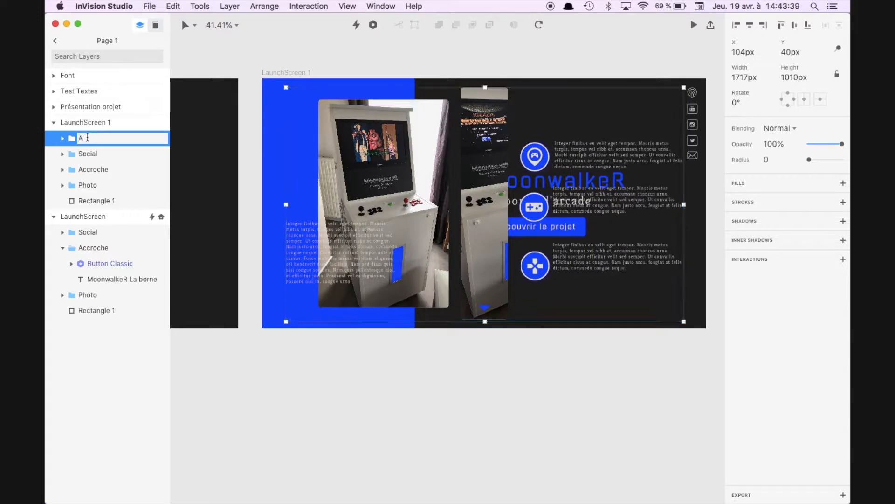
pyautogui.write('nimation')
pyautogui.press('Return')
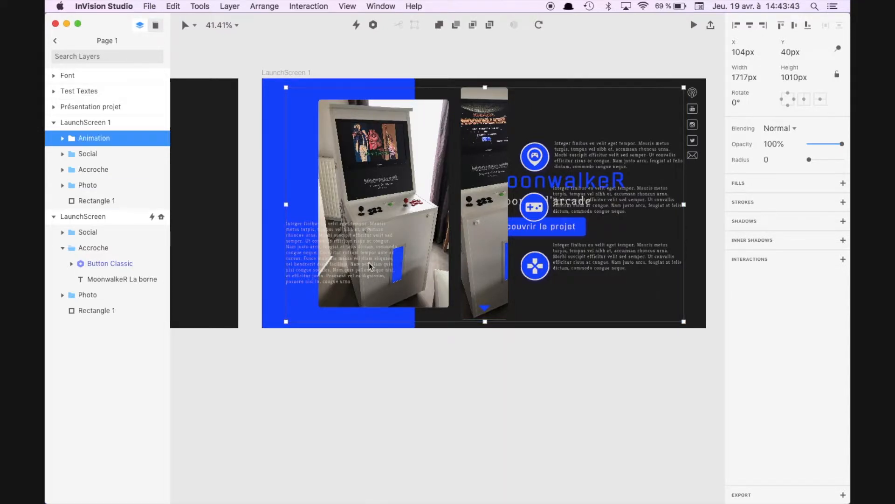
# Step: Delete the Présentation projet artboard
pyautogui.scroll(-3, 369, 262)
pyautogui.click(665, 117)
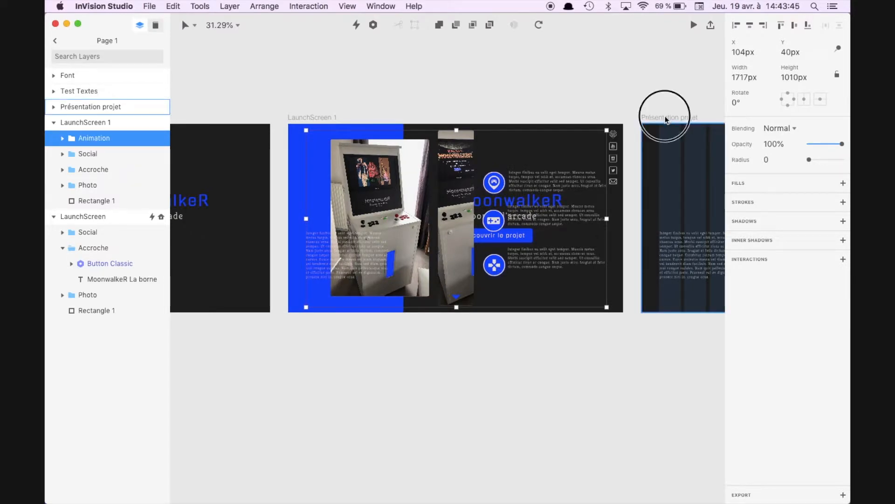
pyautogui.hscroll(2, 665, 117)
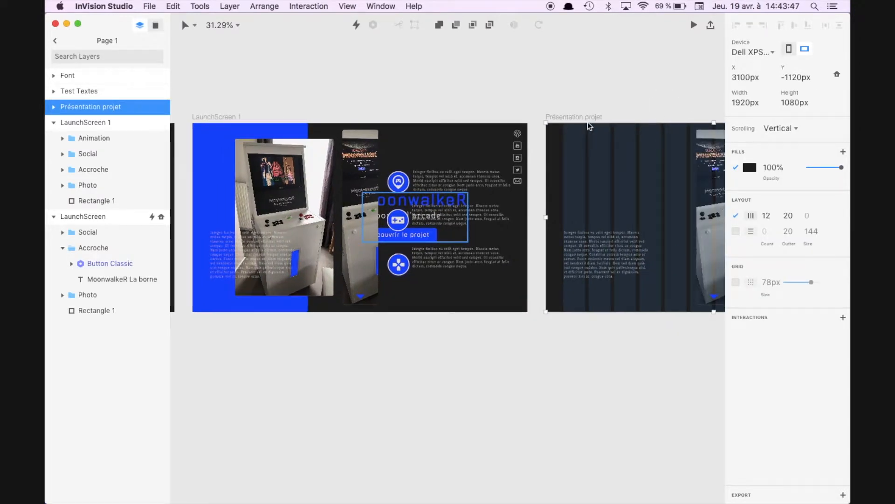
pyautogui.press('BackSpace')
# Step: Duplicate the LaunchScreen 1 artboard and rename the copy Ecran 2
pyautogui.click(208, 118)
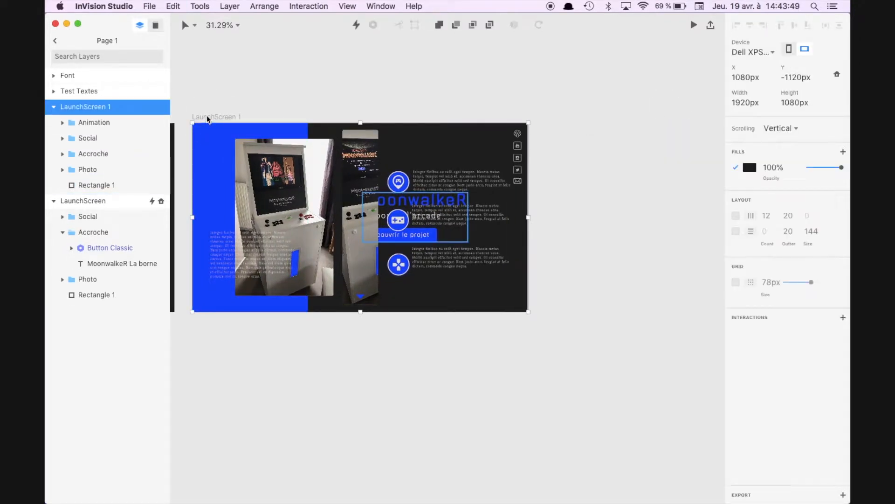
pyautogui.press('super+d')
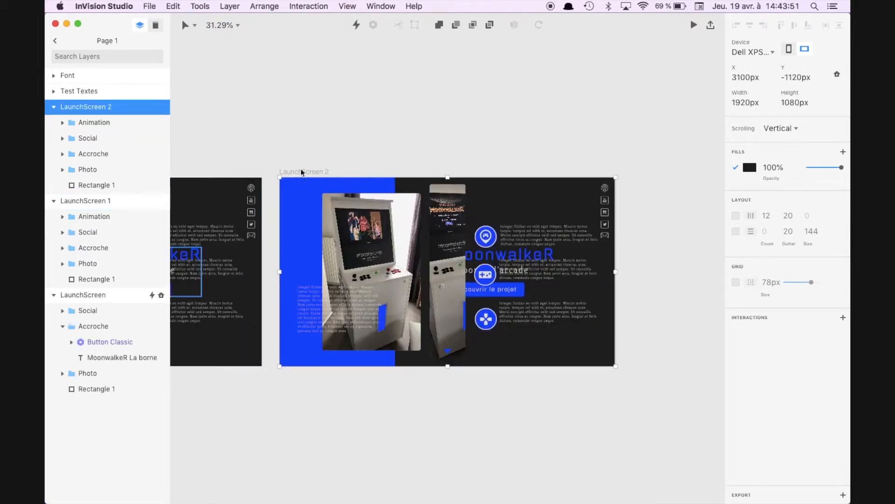
pyautogui.doubleClick(87, 107)
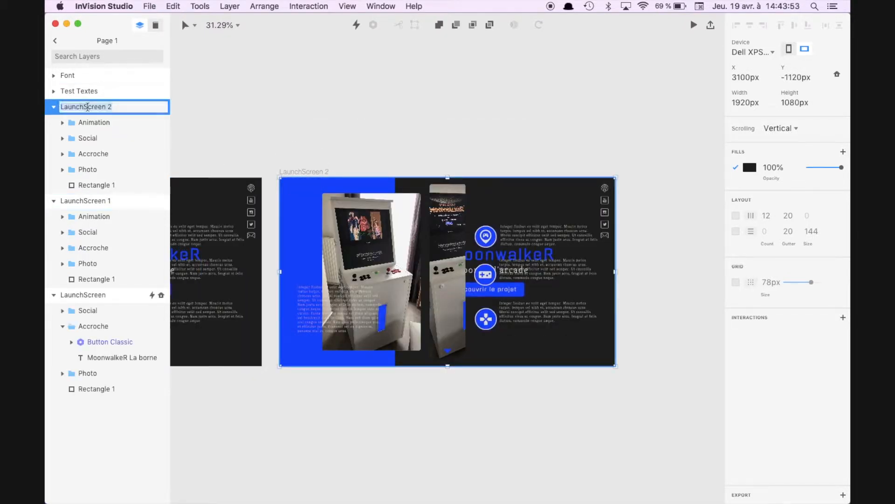
pyautogui.write('Ecran')
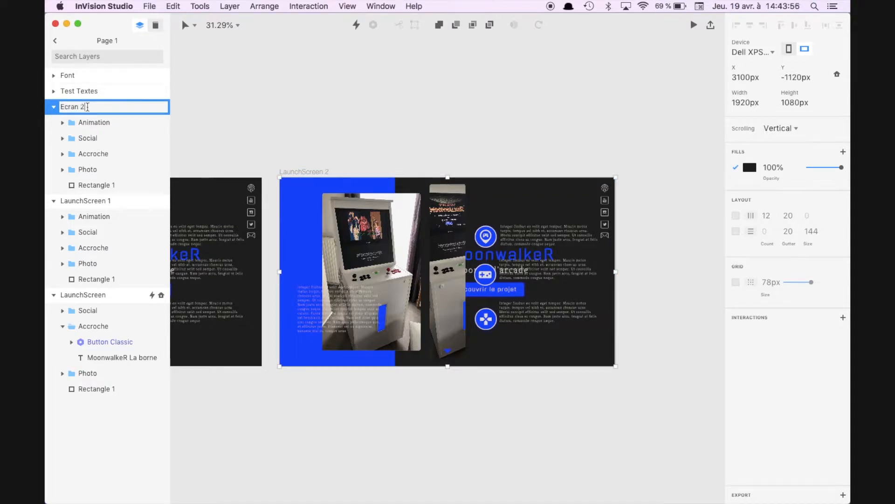
pyautogui.press('Return')
# Step: Set the opacity of the large paragraph over the arcade photo in LaunchScreen 1 to 0
pyautogui.hscroll(-6, 384, 286)
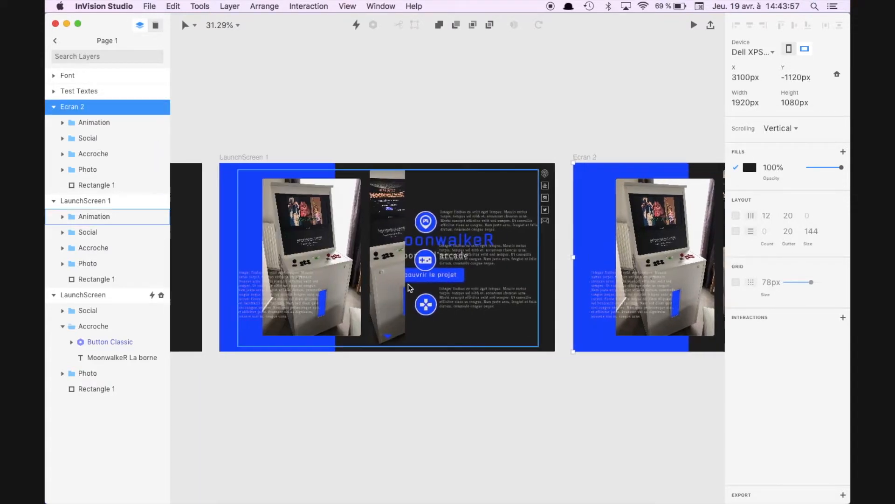
pyautogui.click(295, 295)
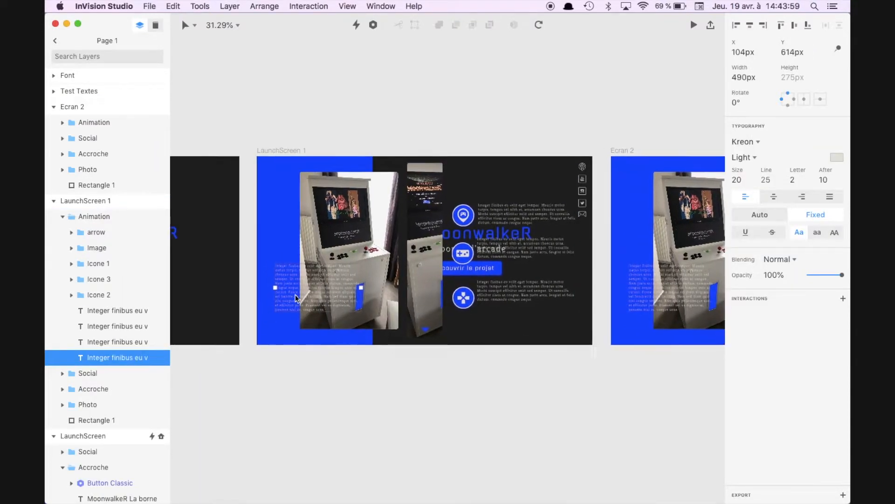
pyautogui.hscroll(-2, 419, 257)
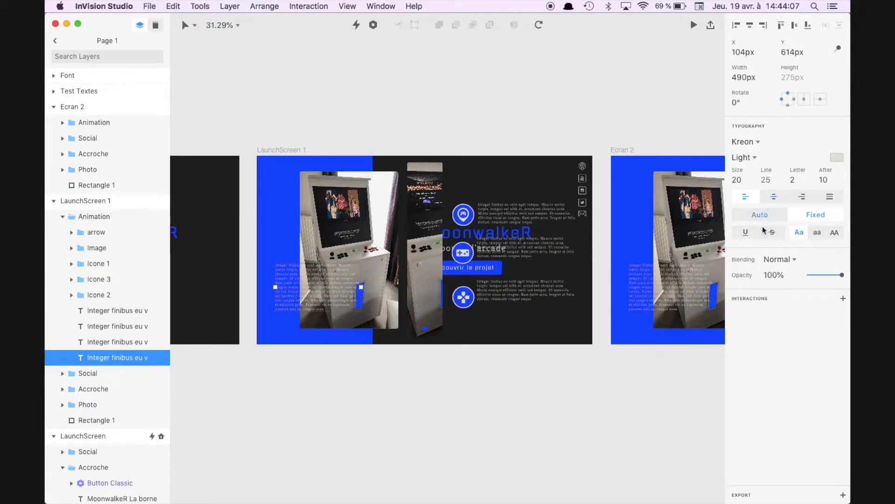
pyautogui.click(773, 275)
pyautogui.write('0')
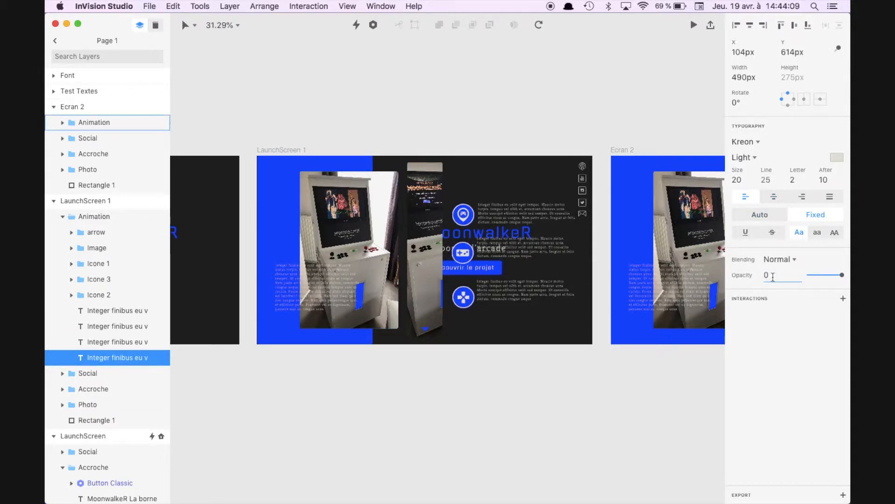
pyautogui.press('Return')
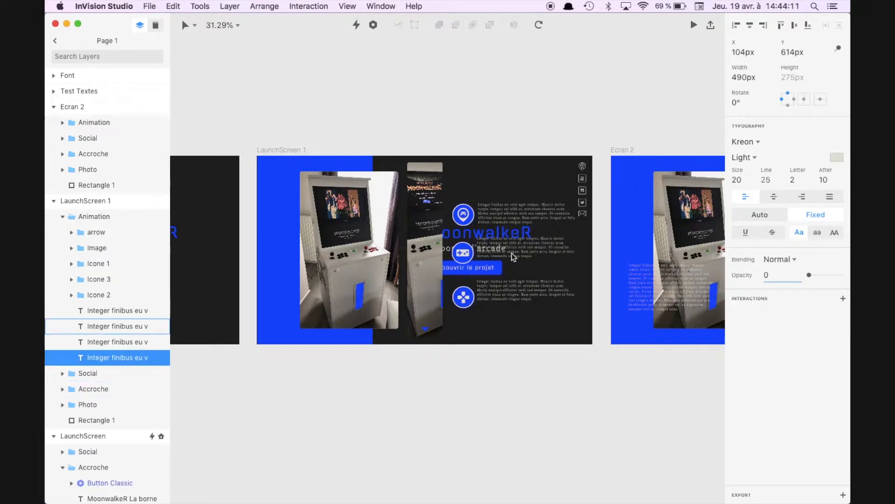
# Step: Set the opacity of the Image group inside LaunchScreen 1's Animation group to 0%
pyautogui.scroll(2, 473, 317)
pyautogui.hscroll(-2, 473, 318)
pyautogui.scroll(5, 472, 318)
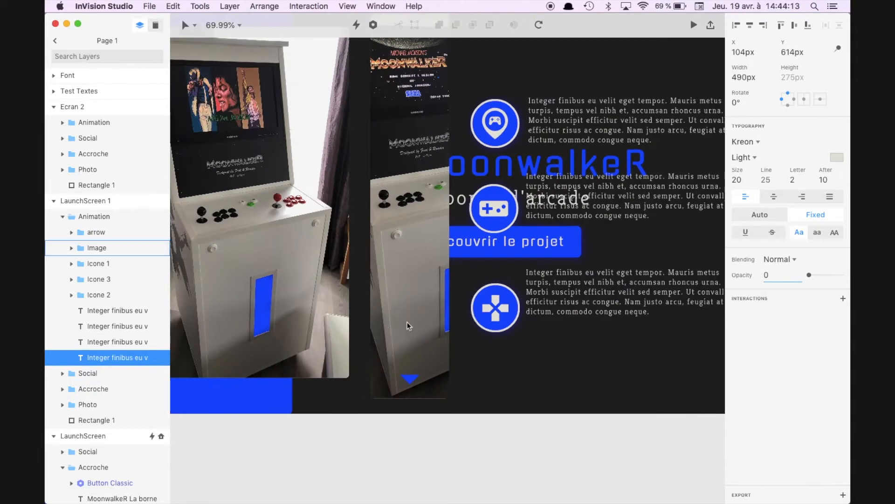
pyautogui.scroll(-5, 407, 322)
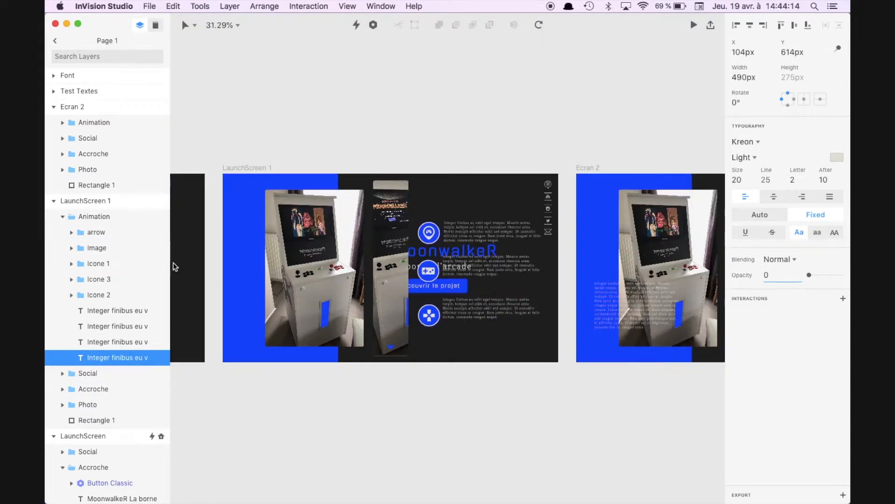
pyautogui.click(100, 248)
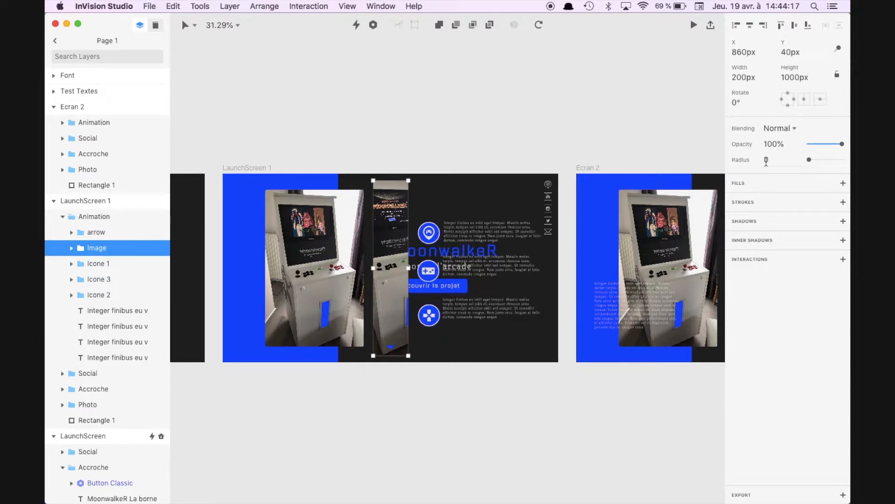
pyautogui.click(772, 147)
pyautogui.write('0')
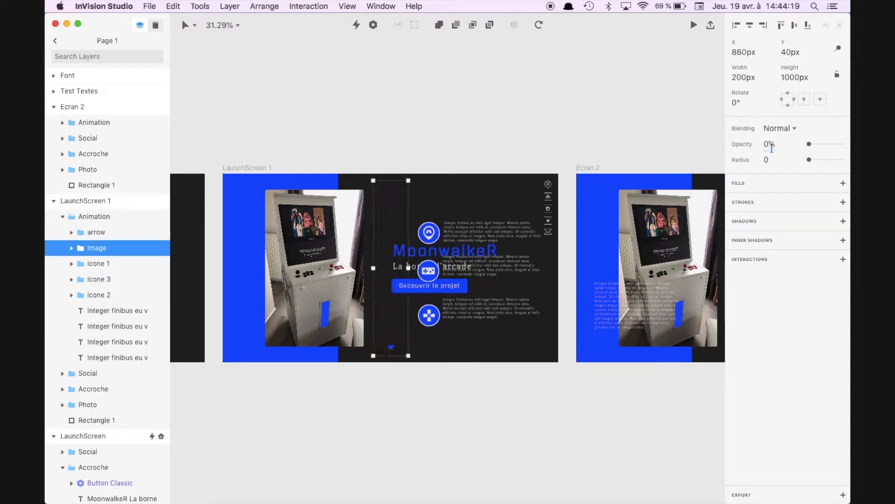
# Step: Move the arrow group in LaunchScreen 1 straight down past the artboard's lower edge and set its opacity to 0%
pyautogui.click(102, 233)
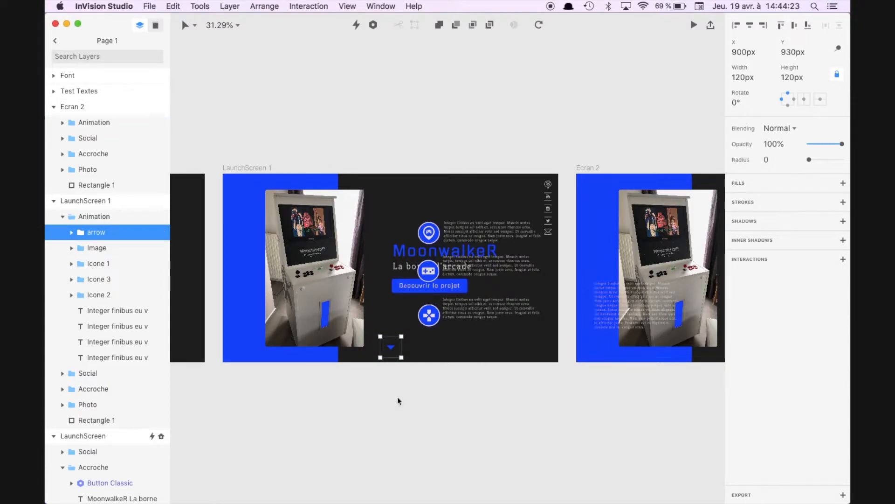
pyautogui.hotkey('shift', 'Down')
pyautogui.hotkey('shift', 'Down')
pyautogui.hotkey('shift', 'Down')
pyautogui.hotkey('shift', 'Down')
pyautogui.hotkey('shift', 'Down')
pyautogui.hotkey('shift', 'Down')
pyautogui.hotkey('shift', 'Down')
pyautogui.hotkey('shift', 'Down')
pyautogui.hotkey('shift', 'Down')
pyautogui.hotkey('shift', 'Down')
pyautogui.hotkey('shift', 'Down')
pyautogui.hotkey('shift', 'Down')
pyautogui.hotkey('shift', 'Down')
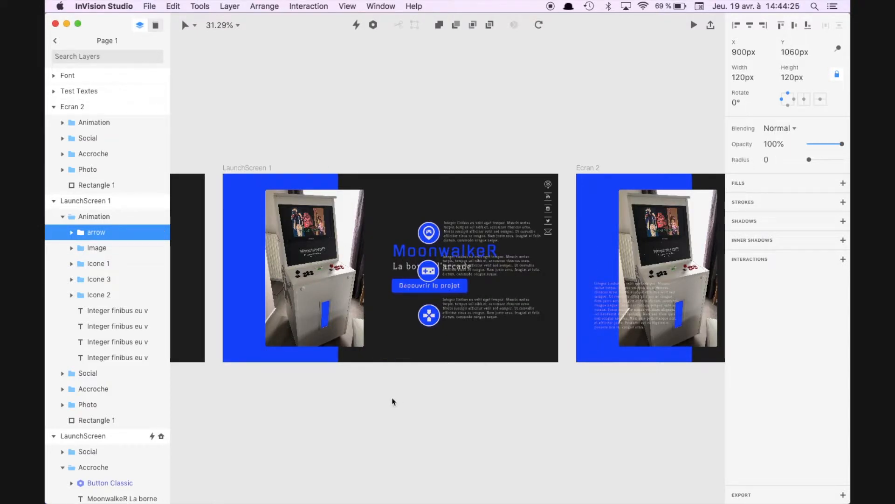
pyautogui.click(767, 144)
pyautogui.write('0')
pyautogui.press('Return')
# Step: Move the three icon groups and their three paragraphs in LaunchScreen 1 horizontally to the right until they lie outside the artboard
pyautogui.click(504, 225)
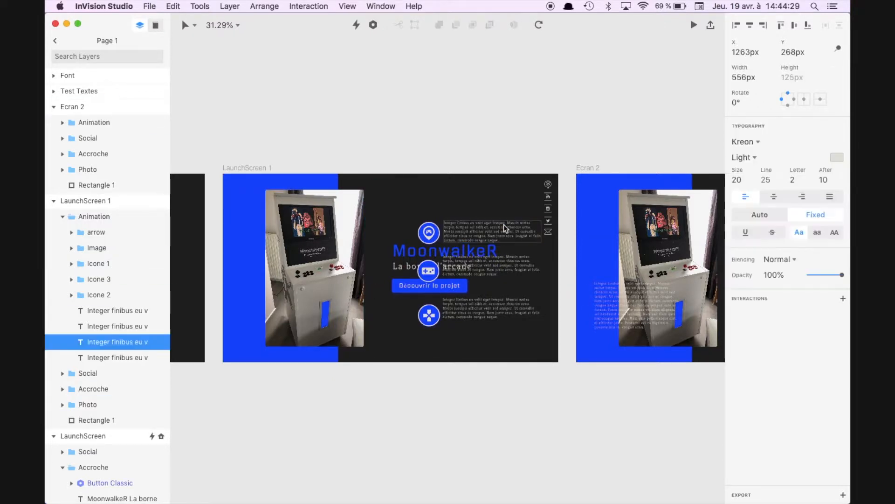
pyautogui.keyDown('shift'); pyautogui.click(116, 328); pyautogui.keyUp('shift')
pyautogui.keyDown('shift'); pyautogui.click(108, 309); pyautogui.keyUp('shift')
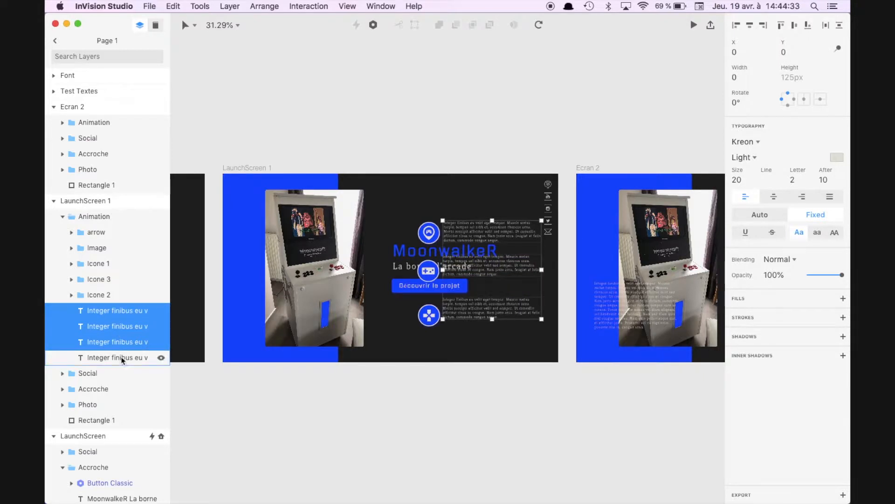
pyautogui.keyDown('shift'); pyautogui.click(110, 294); pyautogui.keyUp('shift')
pyautogui.keyDown('shift'); pyautogui.click(101, 279); pyautogui.keyUp('shift')
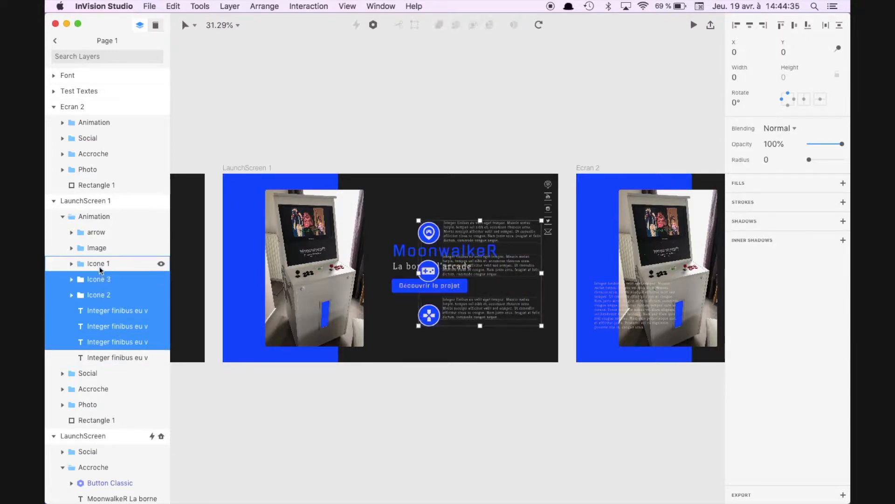
pyautogui.keyDown('shift'); pyautogui.click(99, 264); pyautogui.keyUp('shift')
pyautogui.hotkey('shift', 'Right')
pyautogui.hotkey('shift', 'Right')
pyautogui.hotkey('shift', 'Right')
pyautogui.hotkey('shift', 'Right')
pyautogui.hotkey('shift', 'Right')
pyautogui.hotkey('shift', 'Right')
pyautogui.hotkey('shift', 'Right')
pyautogui.hotkey('shift', 'Right')
pyautogui.hotkey('shift', 'Right')
pyautogui.hotkey('shift', 'Right')
pyautogui.hotkey('shift', 'Right')
pyautogui.hotkey('shift', 'Right')
pyautogui.hotkey('shift', 'Right')
pyautogui.hotkey('shift', 'Right')
pyautogui.hotkey('shift', 'Right')
pyautogui.hotkey('shift', 'Right')
pyautogui.hotkey('shift', 'Right')
pyautogui.hotkey('shift', 'Right')
pyautogui.hotkey('shift', 'Right')
pyautogui.hotkey('shift', 'Right')
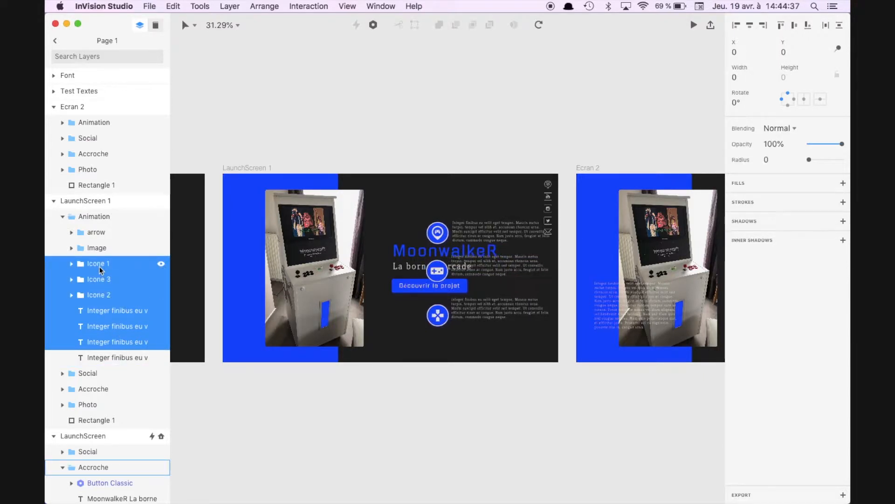
pyautogui.hotkey('shift', 'Right')
pyautogui.hotkey('shift', 'Right')
pyautogui.hotkey('shift', 'Right')
pyautogui.hotkey('shift', 'Right')
pyautogui.hotkey('shift', 'Right')
pyautogui.hotkey('shift', 'Right')
pyautogui.hotkey('shift', 'Right')
pyautogui.hotkey('shift', 'Right')
pyautogui.hotkey('shift', 'Right')
pyautogui.hotkey('shift', 'Right')
pyautogui.hotkey('shift', 'Right')
pyautogui.hotkey('shift', 'Right')
pyautogui.hotkey('shift', 'Right')
pyautogui.hotkey('shift', 'Right')
pyautogui.hotkey('shift', 'Right')
pyautogui.hotkey('shift', 'Right')
pyautogui.hotkey('shift', 'Right')
pyautogui.hotkey('shift', 'Right')
pyautogui.hotkey('shift', 'Right')
pyautogui.hotkey('shift', 'Right')
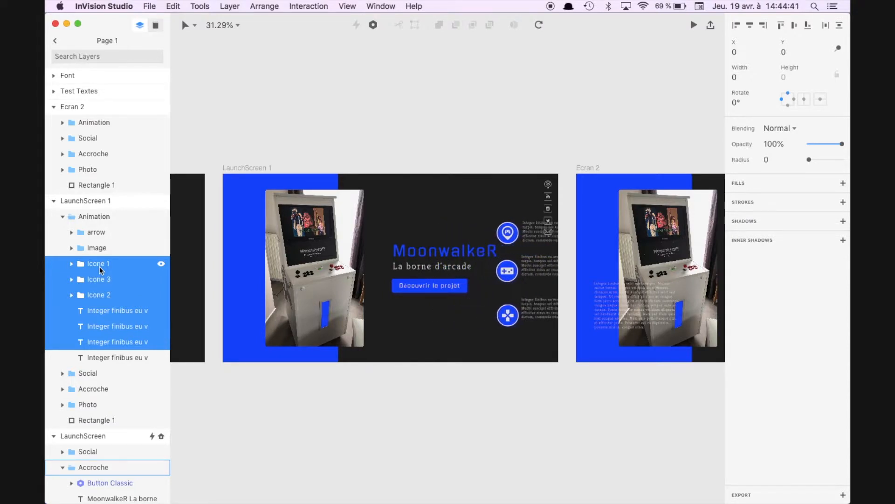
pyautogui.hotkey('shift', 'Right')
pyautogui.hotkey('shift', 'Right')
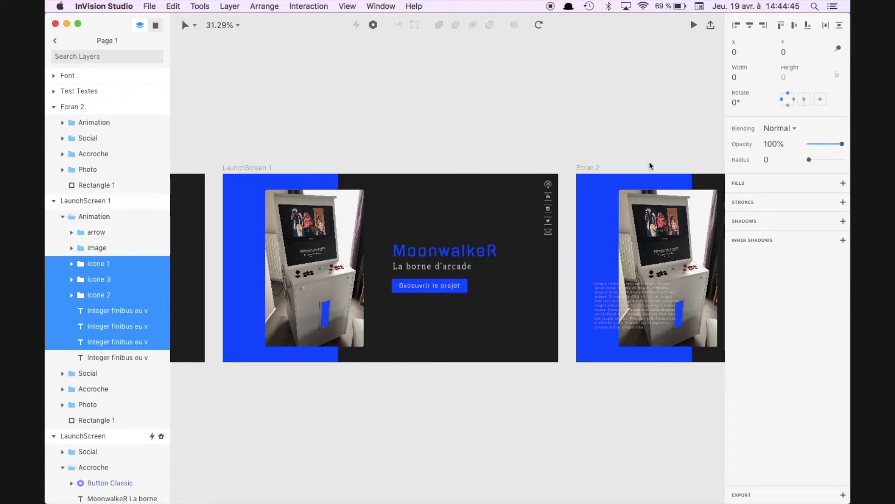
# Step: Set the opacity of the three icon groups and their three paragraphs in LaunchScreen 1 to 0%
pyautogui.click(774, 144)
pyautogui.write('0')
pyautogui.press('Return')
# Step: Review the Photo and Animation groups in LaunchScreen 1 and the Animation, Social and Accroche groups in Ecran 2
pyautogui.click(87, 404)
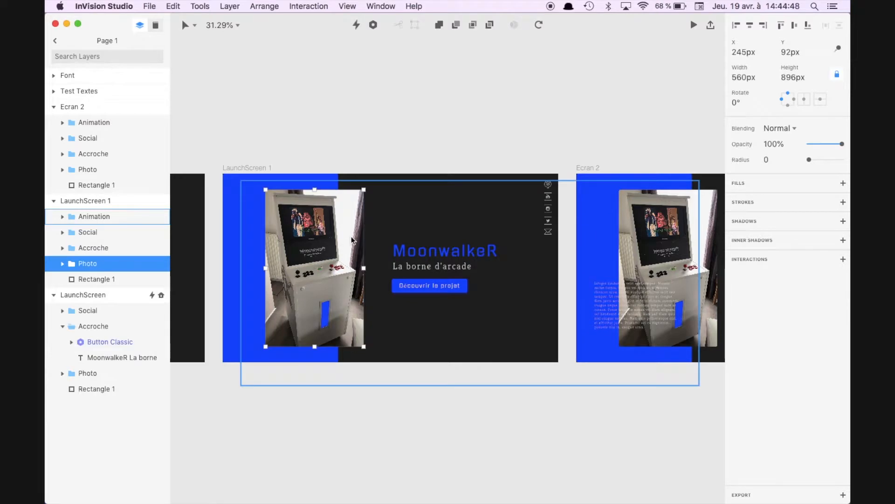
pyautogui.click(89, 217)
pyautogui.click(363, 138)
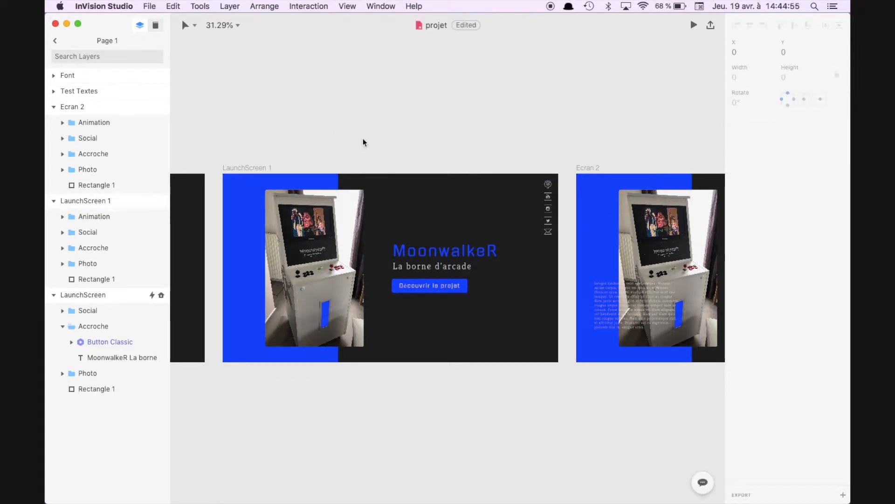
pyautogui.click(403, 232)
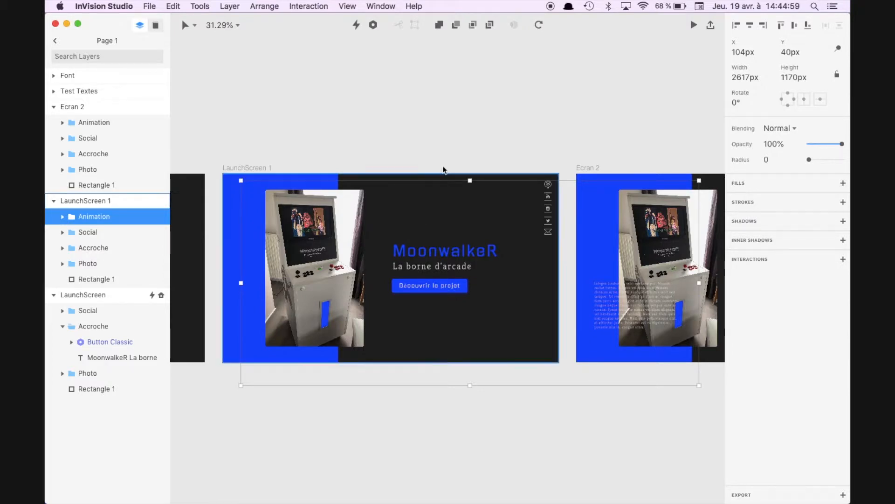
pyautogui.click(423, 154)
pyautogui.hscroll(5, 423, 156)
pyautogui.hscroll(2, 424, 155)
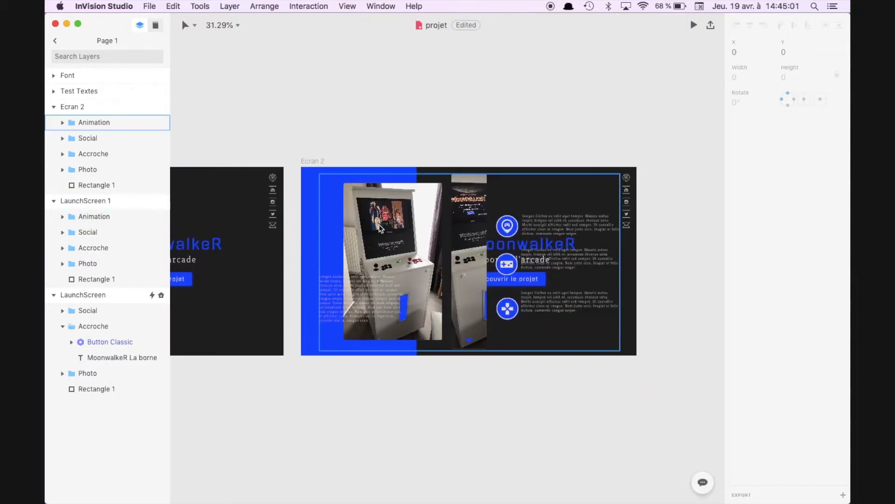
pyautogui.click(377, 228)
pyautogui.scroll(3, 376, 227)
pyautogui.scroll(-1, 377, 226)
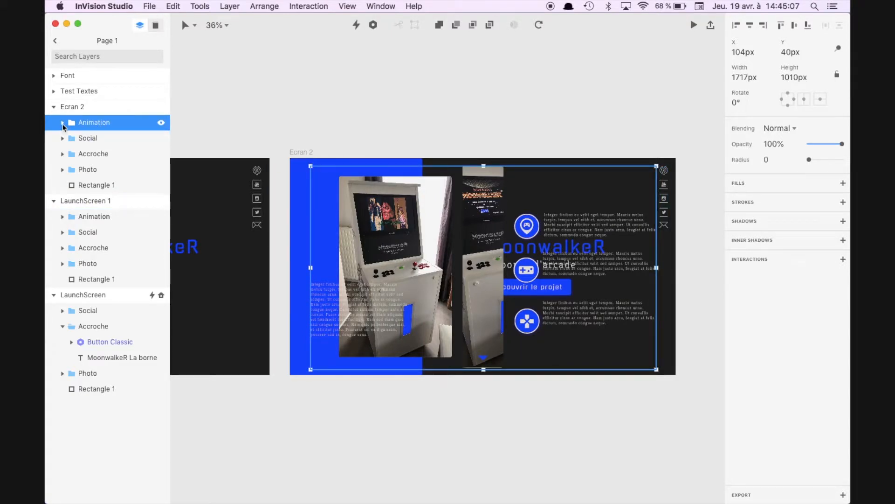
pyautogui.click(92, 138)
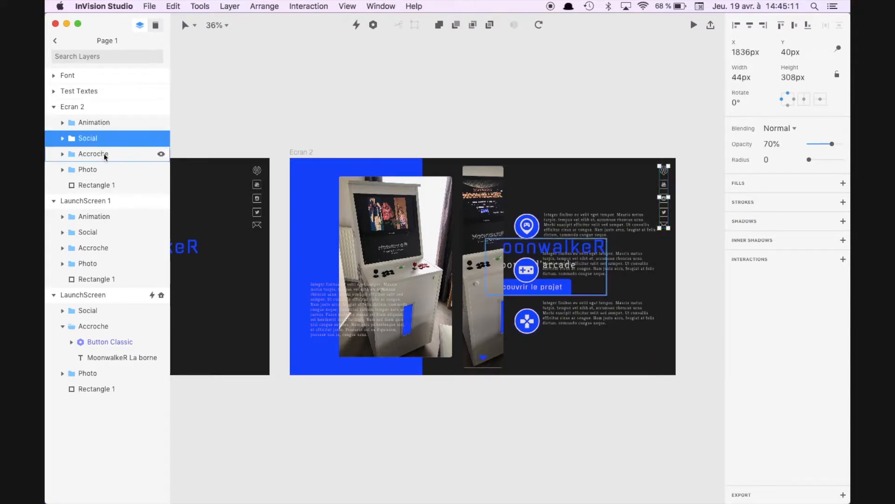
pyautogui.click(103, 157)
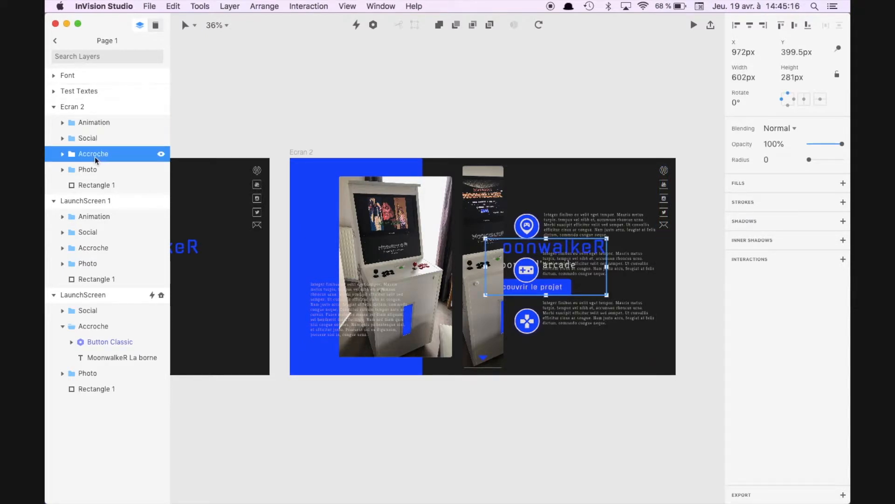
# Step: Move the Photo group and the blue Rectangle 1 in Ecran 2 horizontally to the left until they lie outside the artboard
pyautogui.click(93, 170)
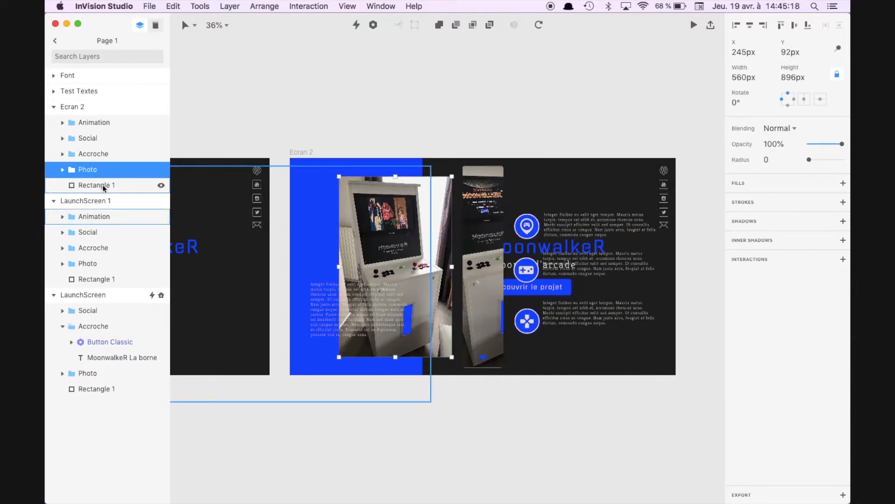
pyautogui.keyDown('shift'); pyautogui.click(103, 186); pyautogui.keyUp('shift')
pyautogui.hotkey('shift', 'Left')
pyautogui.hotkey('shift', 'Left')
pyautogui.hotkey('shift', 'Left')
pyautogui.hotkey('shift', 'Left')
pyautogui.hotkey('shift', 'Left')
pyautogui.hotkey('shift', 'Left')
pyautogui.hotkey('shift', 'Left')
pyautogui.hotkey('shift', 'Left')
pyautogui.hotkey('shift', 'Left')
pyautogui.hotkey('shift', 'Left')
pyautogui.hotkey('shift', 'Left')
pyautogui.hotkey('shift', 'Left')
pyautogui.hotkey('shift', 'Left')
pyautogui.hotkey('shift', 'Left')
pyautogui.hotkey('shift', 'Left')
pyautogui.hotkey('shift', 'Left')
pyautogui.hotkey('shift', 'Left')
pyautogui.hotkey('shift', 'Left')
pyautogui.hotkey('shift', 'Left')
pyautogui.hotkey('shift', 'Left')
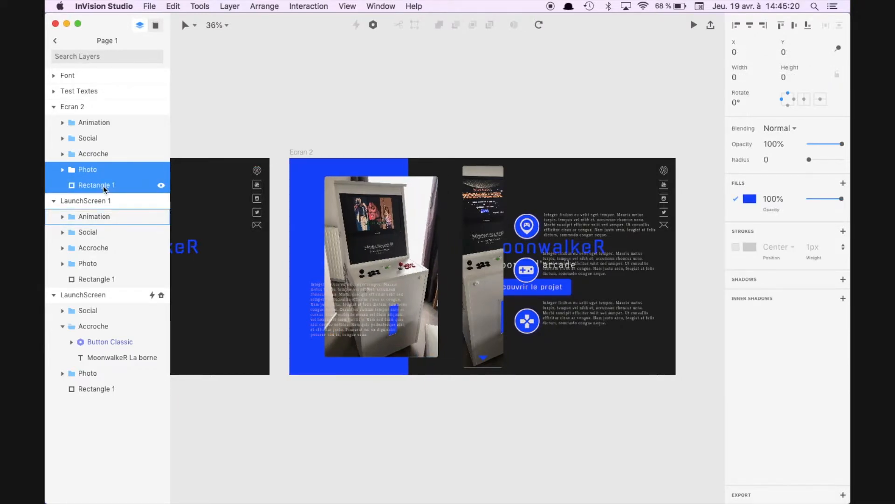
pyautogui.hotkey('shift', 'Left')
pyautogui.hotkey('shift', 'Left')
pyautogui.hotkey('shift', 'Left')
pyautogui.hotkey('shift', 'Left')
pyautogui.hotkey('shift', 'Left')
pyautogui.hotkey('shift', 'Left')
pyautogui.hotkey('shift', 'Left')
pyautogui.hotkey('shift', 'Left')
pyautogui.hotkey('shift', 'Left')
pyautogui.hotkey('shift', 'Left')
pyautogui.hotkey('shift', 'Left')
pyautogui.hotkey('shift', 'Left')
pyautogui.hotkey('shift', 'Left')
pyautogui.hotkey('shift', 'Left')
pyautogui.hotkey('shift', 'Left')
pyautogui.hotkey('shift', 'Left')
pyautogui.hotkey('shift', 'Left')
pyautogui.hotkey('shift', 'Left')
pyautogui.hotkey('shift', 'Left')
pyautogui.hotkey('shift', 'Left')
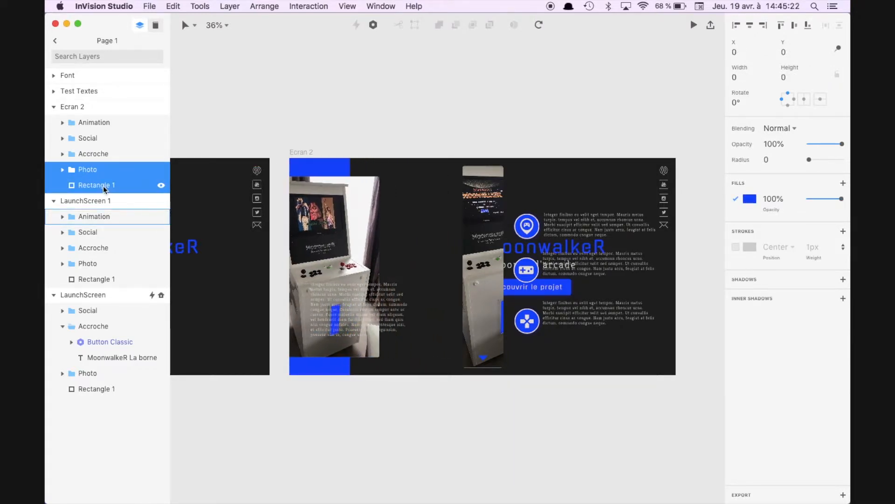
pyautogui.hotkey('shift', 'Left')
pyautogui.hotkey('shift', 'Left')
pyautogui.hotkey('shift', 'Left')
pyautogui.hotkey('shift', 'Left')
pyautogui.hotkey('shift', 'Left')
pyautogui.hotkey('shift', 'Left')
pyautogui.hotkey('shift', 'Left')
pyautogui.hotkey('shift', 'Left')
pyautogui.hotkey('shift', 'Left')
pyautogui.hotkey('shift', 'Left')
pyautogui.hotkey('shift', 'Left')
pyautogui.hotkey('shift', 'Left')
pyautogui.hotkey('shift', 'Left')
pyautogui.hotkey('shift', 'Left')
pyautogui.hotkey('shift', 'Left')
pyautogui.hotkey('shift', 'Left')
pyautogui.hotkey('shift', 'Left')
pyautogui.hotkey('shift', 'Left')
pyautogui.hotkey('shift', 'Left')
pyautogui.hotkey('shift', 'Left')
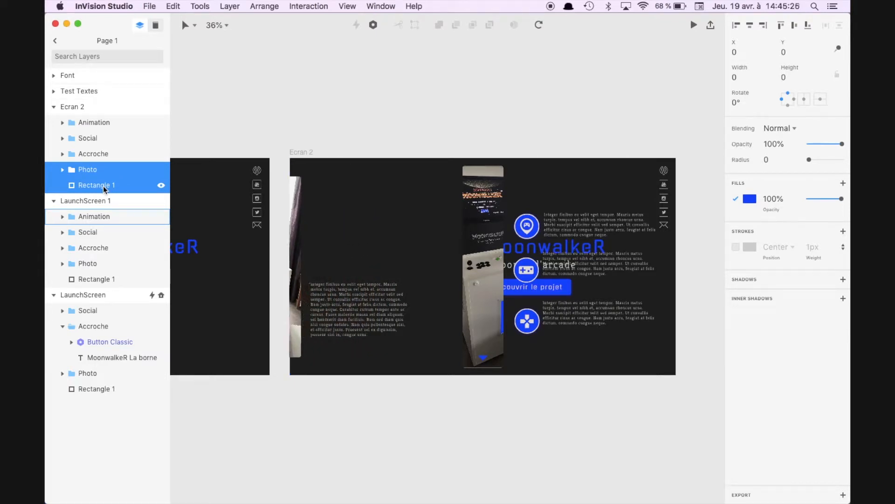
# Step: Move the Accroche group in Ecran 2 horizontally left to X 102 px, in line with the large paragraph's left edge
pyautogui.click(109, 153)
pyautogui.hotkey('shift', 'Left')
pyautogui.hotkey('shift', 'Left')
pyautogui.hotkey('shift', 'Left')
pyautogui.hotkey('shift', 'Left')
pyautogui.hotkey('shift', 'Left')
pyautogui.hotkey('shift', 'Left')
pyautogui.hotkey('shift', 'Left')
pyautogui.hotkey('shift', 'Left')
pyautogui.hotkey('shift', 'Left')
pyautogui.hotkey('shift', 'Left')
pyautogui.hotkey('shift', 'Left')
pyautogui.hotkey('shift', 'Left')
pyautogui.hotkey('shift', 'Left')
pyautogui.hotkey('shift', 'Left')
pyautogui.hotkey('shift', 'Left')
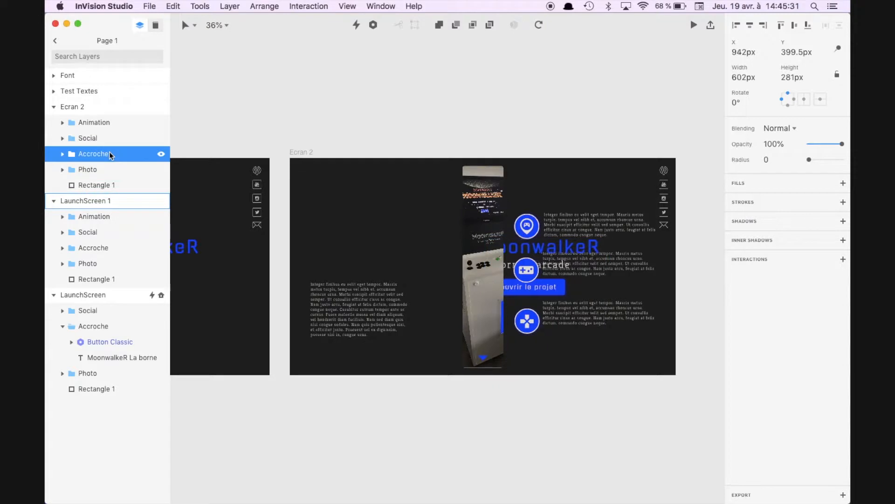
pyautogui.hotkey('shift', 'Left')
pyautogui.hotkey('shift', 'Left')
pyautogui.hotkey('shift', 'Left')
pyautogui.hotkey('shift', 'Left')
pyautogui.hotkey('shift', 'Left')
pyautogui.hotkey('shift', 'Left')
pyautogui.hotkey('shift', 'Left')
pyautogui.hotkey('shift', 'Left')
pyautogui.hotkey('shift', 'Left')
pyautogui.hotkey('shift', 'Left')
pyautogui.hotkey('shift', 'Left')
pyautogui.hotkey('shift', 'Left')
pyautogui.hotkey('shift', 'Left')
pyautogui.hotkey('shift', 'Left')
pyautogui.hotkey('shift', 'Left')
pyautogui.hotkey('shift', 'Left')
pyautogui.hotkey('shift', 'Left')
pyautogui.hotkey('shift', 'Left')
pyautogui.hotkey('shift', 'Left')
pyautogui.hotkey('shift', 'Left')
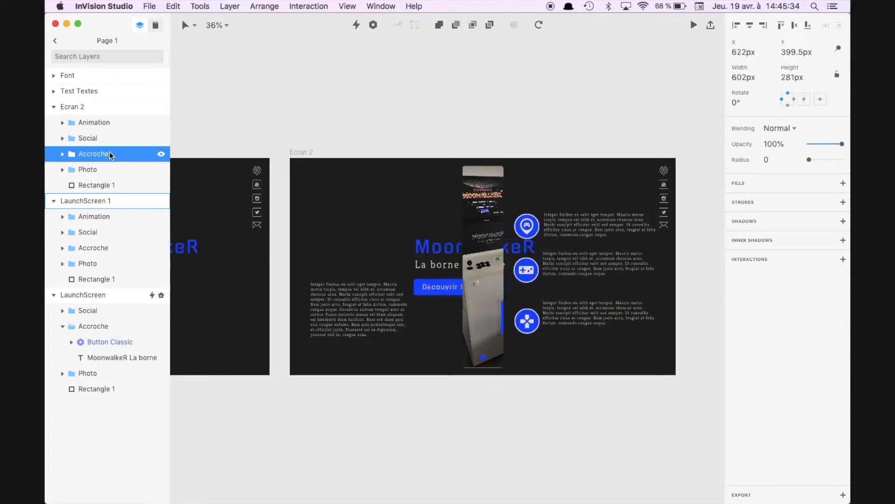
pyautogui.hotkey('shift', 'Left')
pyautogui.hotkey('shift', 'Left')
pyautogui.hotkey('shift', 'Left')
pyautogui.hotkey('shift', 'Left')
pyautogui.hotkey('shift', 'Left')
pyautogui.hotkey('shift', 'Left')
pyautogui.hotkey('shift', 'Left')
pyautogui.hotkey('shift', 'Left')
pyautogui.hotkey('shift', 'Left')
pyautogui.hotkey('shift', 'Left')
pyautogui.hotkey('shift', 'Left')
pyautogui.hotkey('shift', 'Left')
pyautogui.hotkey('shift', 'Left')
pyautogui.hotkey('shift', 'Left')
pyautogui.hotkey('shift', 'Left')
pyautogui.hotkey('shift', 'Left')
pyautogui.hotkey('shift', 'Left')
pyautogui.hotkey('shift', 'Left')
pyautogui.hotkey('shift', 'Left')
pyautogui.hotkey('shift', 'Left')
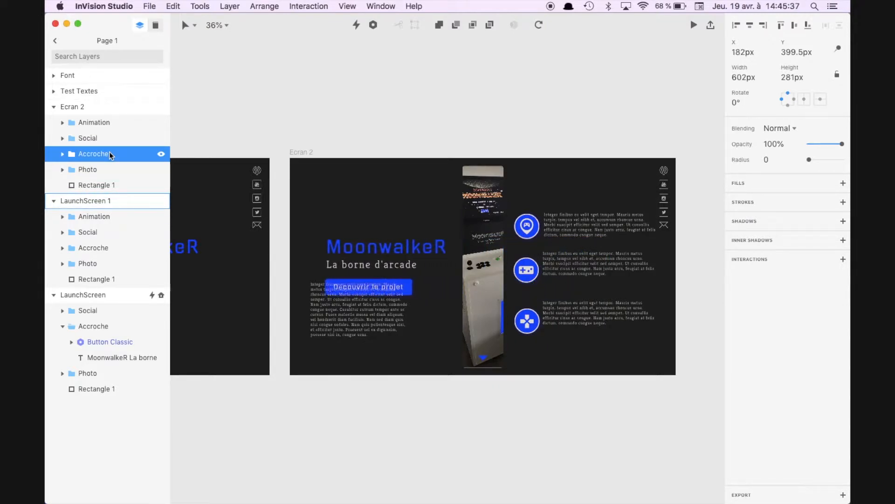
# Step: Show the 12-column layout grid on the Ecran 2 artboard
pyautogui.click(310, 152)
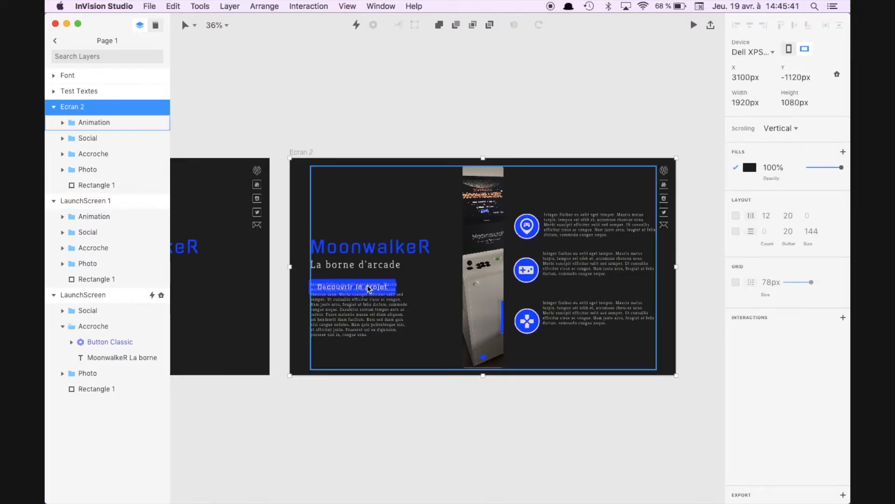
pyautogui.scroll(3, 369, 287)
pyautogui.click(736, 215)
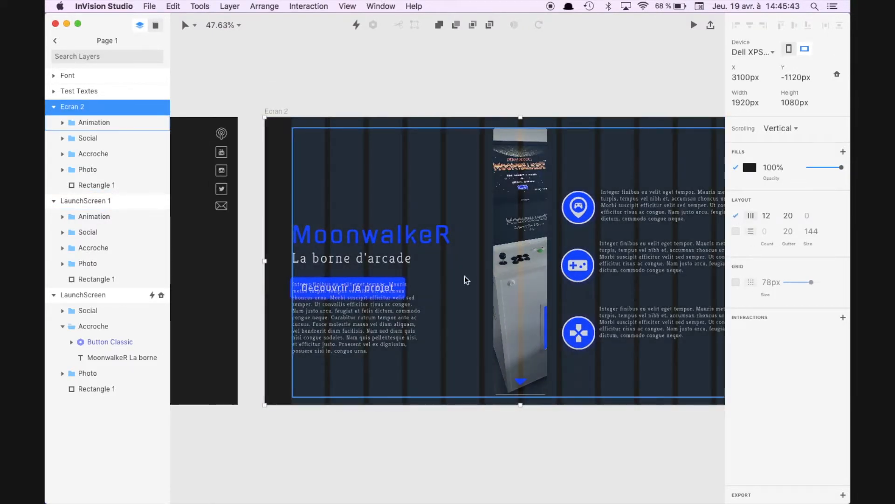
# Step: Nudge the Accroche group in Ecran 2 slightly left to align it with the first grid column
pyautogui.click(100, 154)
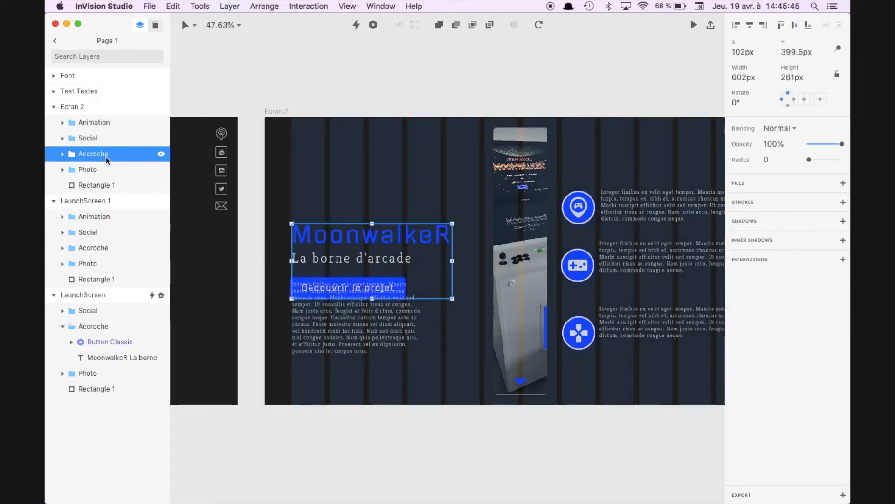
pyautogui.scroll(2, 282, 275)
pyautogui.scroll(5, 281, 275)
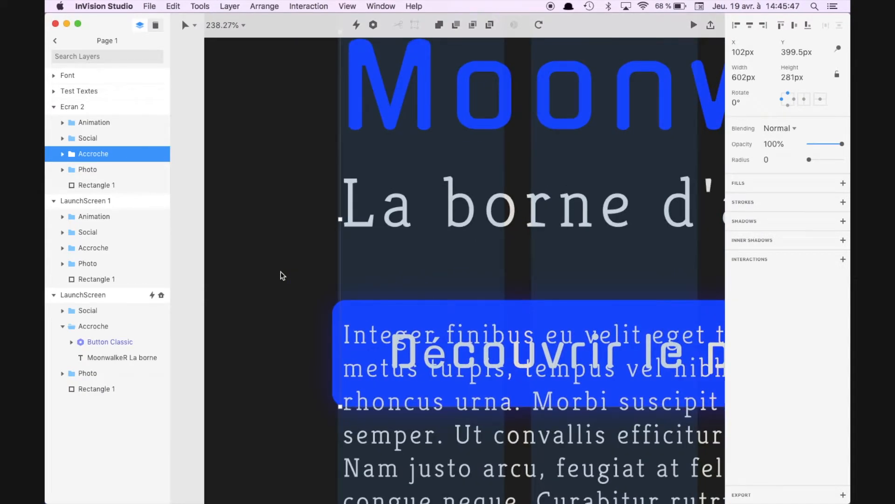
pyautogui.press('Left')
pyautogui.press('Left')
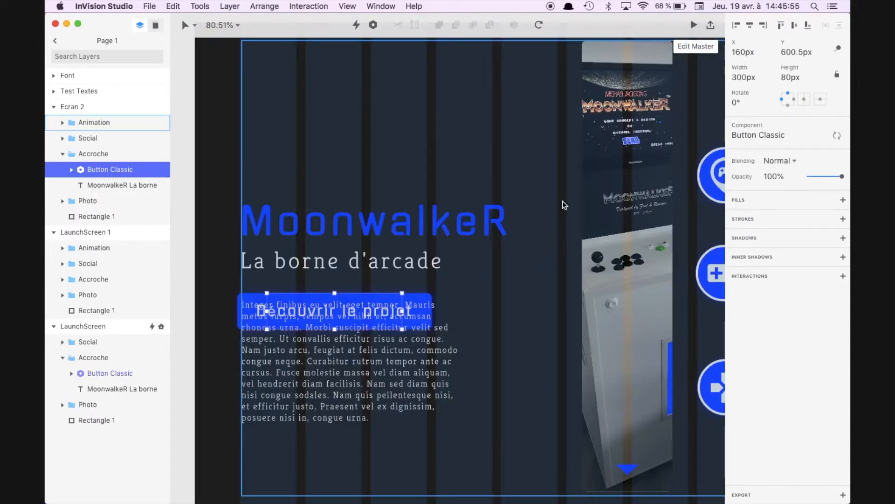
# Step: Set the opacity of the Button Classic component in Ecran 2's Accroche group to 0%
pyautogui.click(775, 176)
pyautogui.write('0')
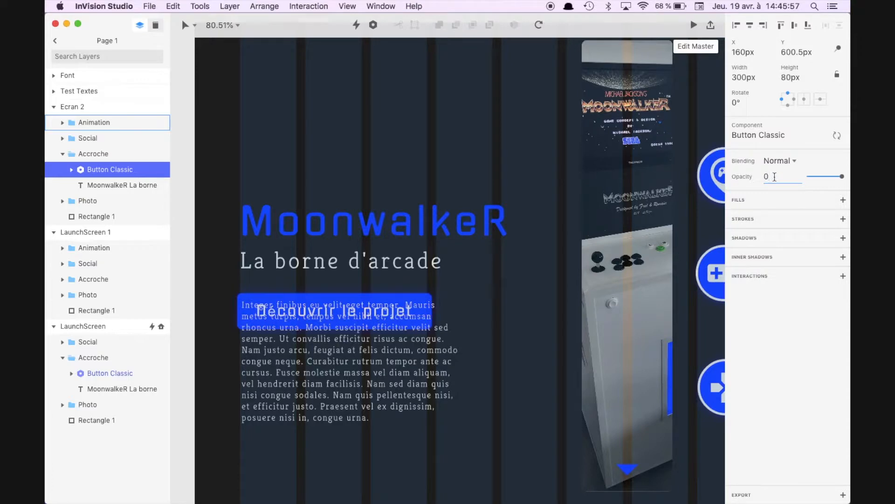
pyautogui.press('Return')
pyautogui.scroll(-3, 382, 404)
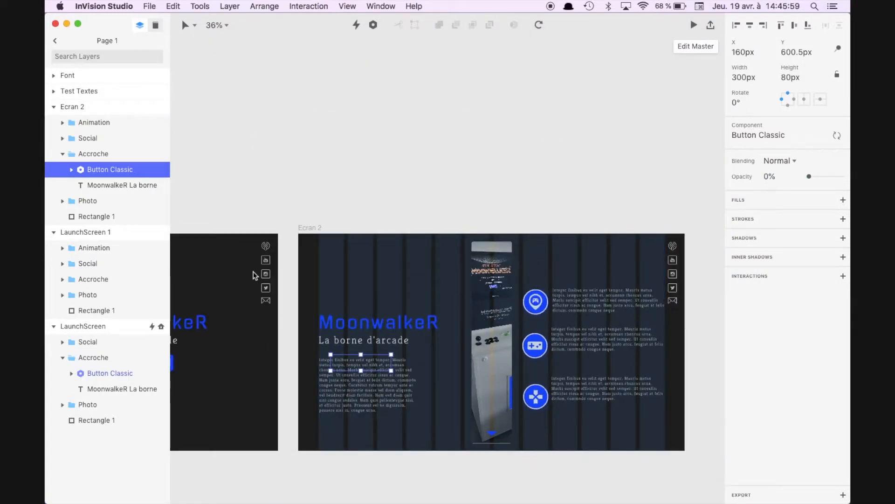
# Step: Move the large paragraph in Ecran 2's Animation group up to Y 554 px, just below the subtitle
pyautogui.click(89, 138)
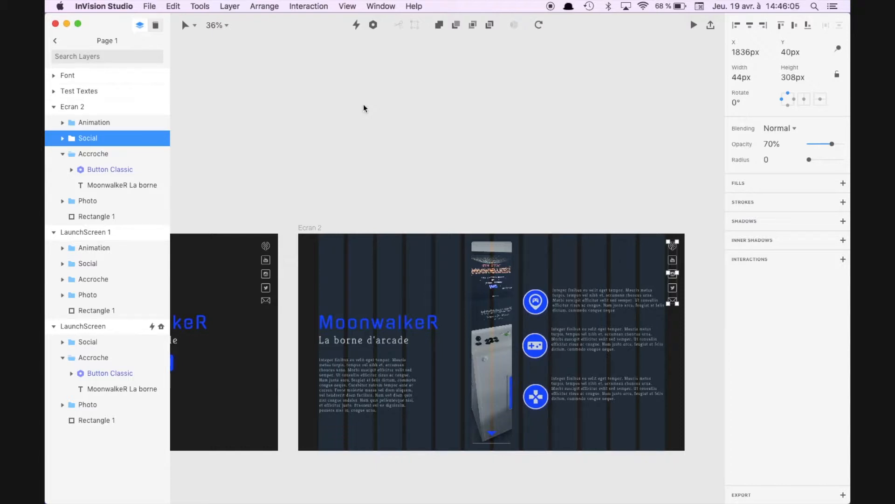
pyautogui.click(65, 123)
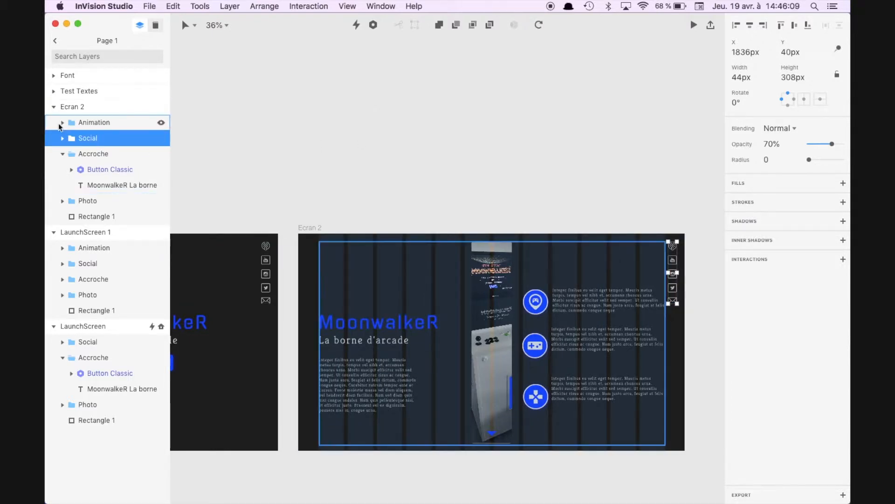
pyautogui.click(62, 123)
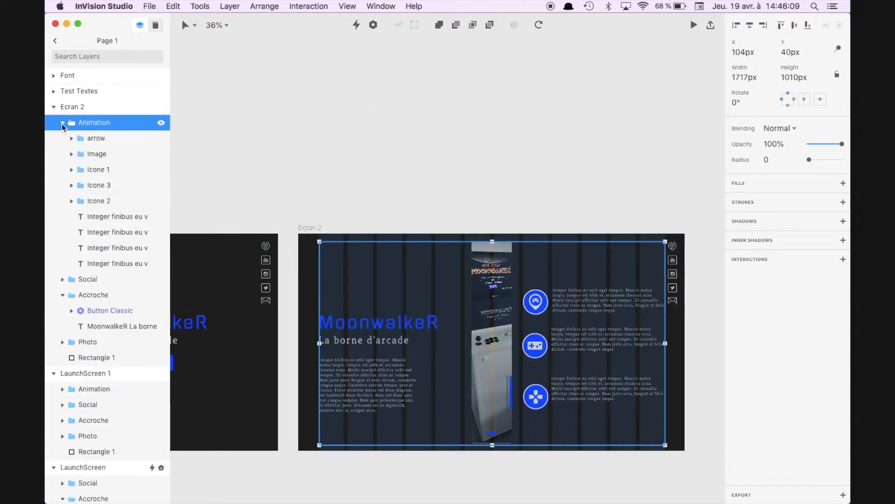
pyautogui.click(115, 260)
pyautogui.hotkey('shift', 'Up')
pyautogui.hotkey('shift', 'Up')
pyautogui.hotkey('shift', 'Up')
pyautogui.hotkey('shift', 'Up')
pyautogui.hotkey('shift', 'Up')
pyautogui.hotkey('shift', 'Up')
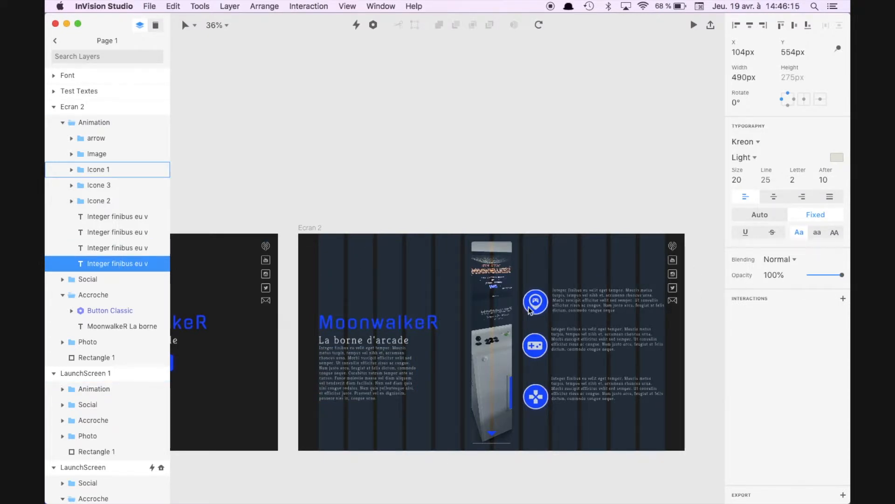
pyautogui.scroll(-3, 336, 370)
pyautogui.hscroll(-2, 336, 370)
pyautogui.scroll(5, 417, 328)
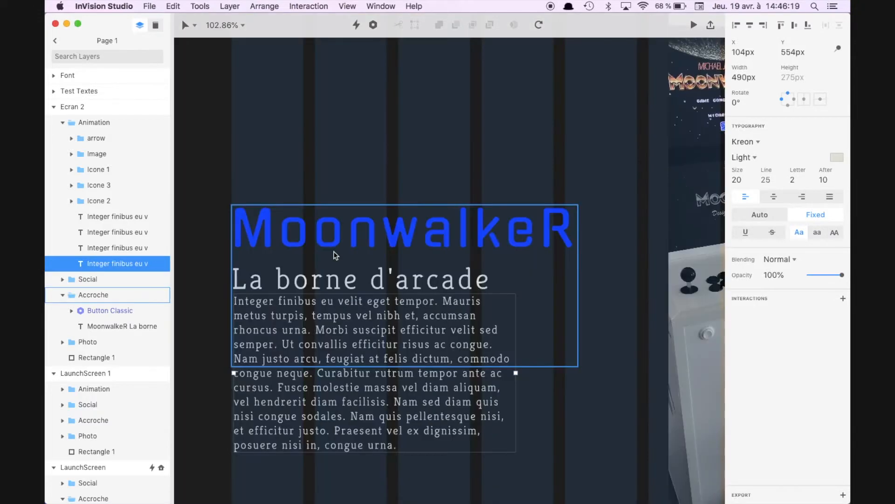
# Step: Centre the large paragraph vertically on the Ecran 2 artboard
pyautogui.scroll(-5, 334, 256)
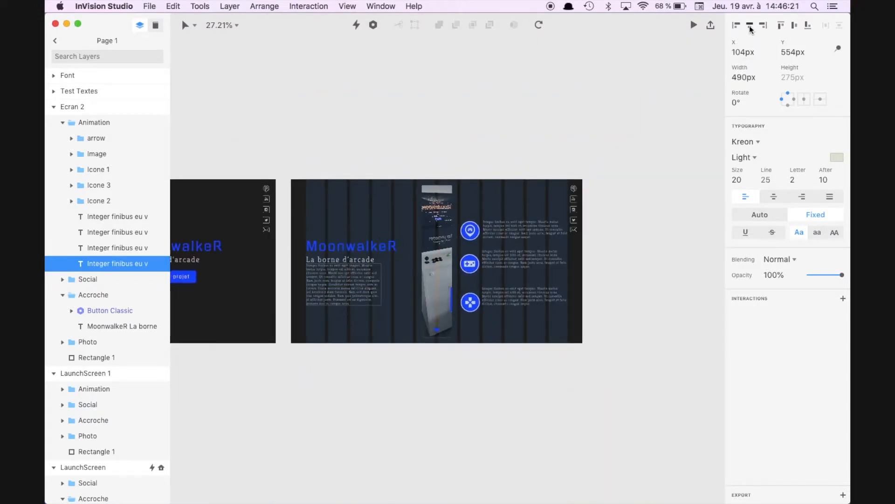
pyautogui.click(795, 27)
pyautogui.scroll(6, 319, 274)
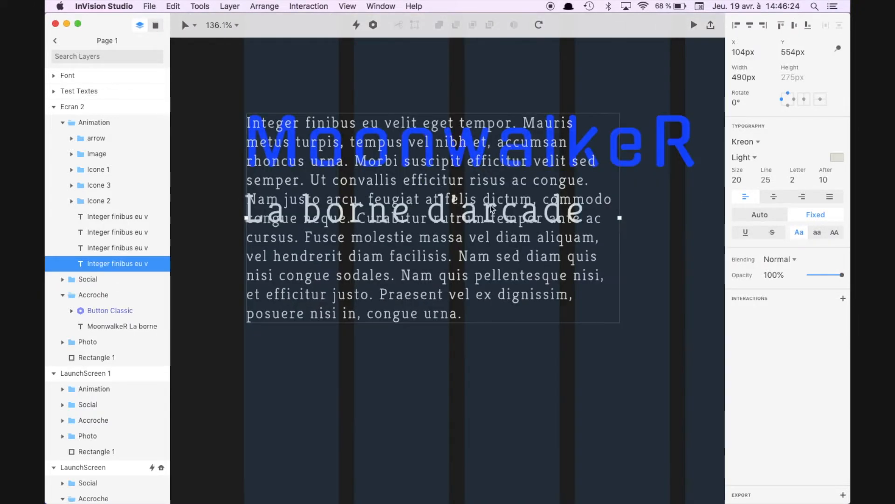
# Step: Move the Accroche group in Ecran 2 up to Y 229.5 px so the title sits above the large paragraph
pyautogui.click(649, 140)
pyautogui.click(89, 295)
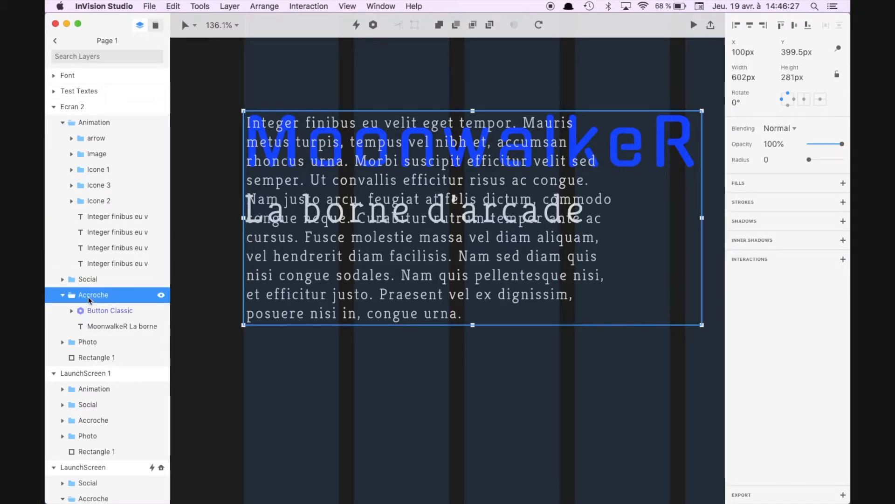
pyautogui.hotkey('shift', 'Up')
pyautogui.hotkey('shift', 'Up')
pyautogui.hotkey('shift', 'Up')
pyautogui.hotkey('shift', 'Up')
pyautogui.hotkey('shift', 'Up')
pyautogui.hotkey('shift', 'Up')
pyautogui.hotkey('shift', 'Up')
pyautogui.hotkey('shift', 'Up')
pyautogui.hotkey('shift', 'Up')
pyautogui.hotkey('shift', 'Up')
pyautogui.hotkey('shift', 'Up')
pyautogui.hotkey('shift', 'Up')
pyautogui.hotkey('shift', 'Up')
pyautogui.hotkey('shift', 'Up')
pyautogui.hotkey('shift', 'Up')
pyautogui.hotkey('shift', 'Up')
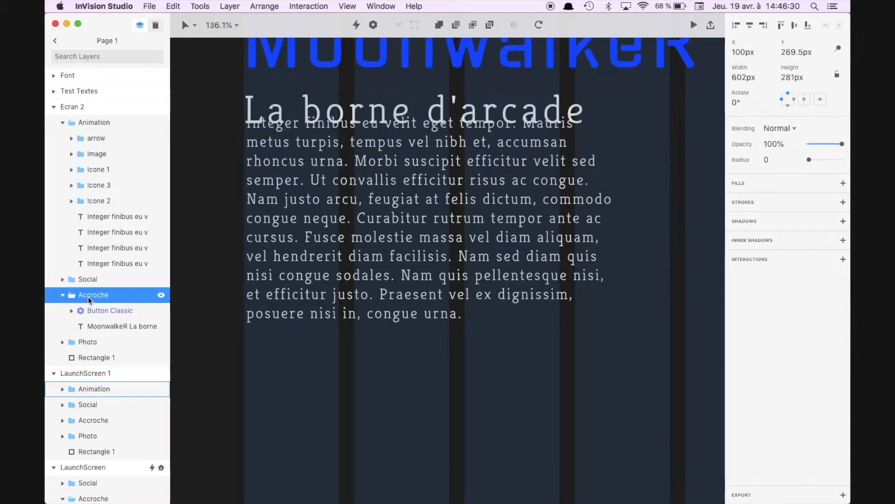
pyautogui.scroll(-10, 320, 247)
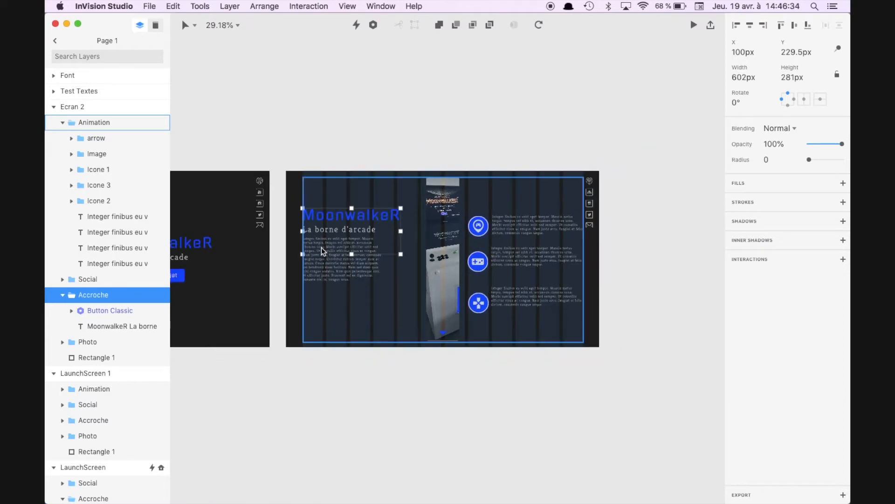
pyautogui.click(365, 386)
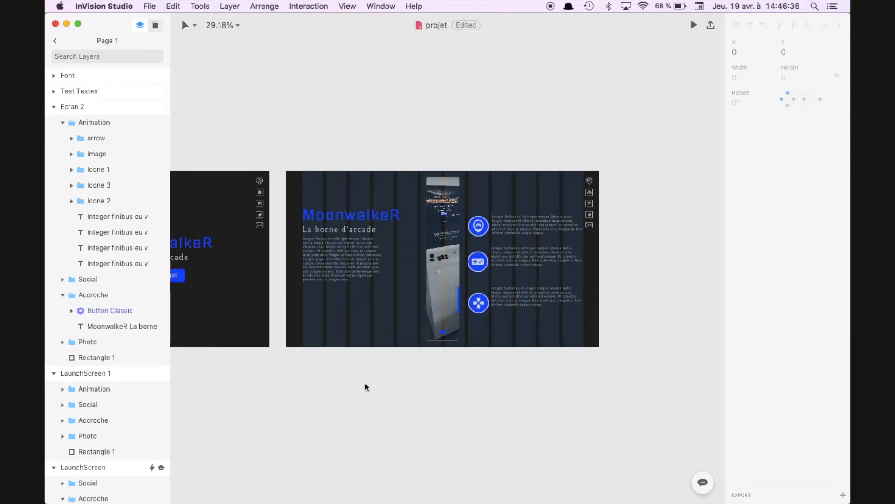
# Step: Align the three icons in Ecran 2 on their horizontal centres and distribute them with equal vertical spacing
pyautogui.hscroll(2, 344, 384)
pyautogui.scroll(6, 416, 339)
pyautogui.click(546, 197)
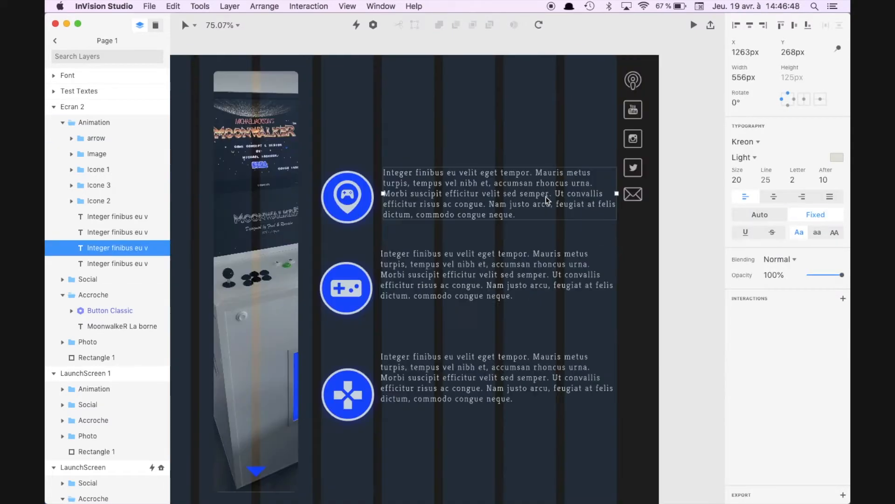
pyautogui.click(497, 275)
pyautogui.click(106, 170)
pyautogui.keyDown('shift'); pyautogui.click(103, 201); pyautogui.keyUp('shift')
pyautogui.click(750, 25)
pyautogui.click(839, 26)
# Step: Move Icone 1 in Ecran 2 straight up, so its centre sits higher than the paragraph beside it
pyautogui.click(102, 170)
pyautogui.click(792, 53)
pyautogui.hotkey('shift', 'Up')
pyautogui.hotkey('shift', 'Up')
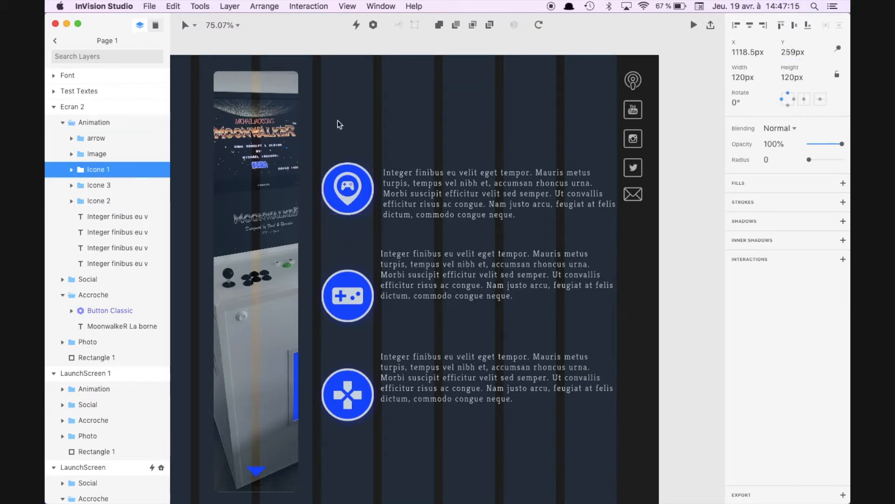
pyautogui.hotkey('shift', 'Up')
pyautogui.hotkey('shift', 'Up')
pyautogui.hotkey('shift', 'Up')
pyautogui.hotkey('shift', 'Up')
pyautogui.hotkey('shift', 'Up')
# Step: Redistribute Icone 1, Icone 2 and Icone 3 with equal vertical spacing, without stacking them on one vertical centre
pyautogui.click(109, 163)
pyautogui.keyDown('shift'); pyautogui.click(101, 125); pyautogui.keyUp('shift')
pyautogui.click(794, 26)
pyautogui.press('super+z')
pyautogui.click(839, 25)
pyautogui.press('super+g')
pyautogui.click(103, 182)
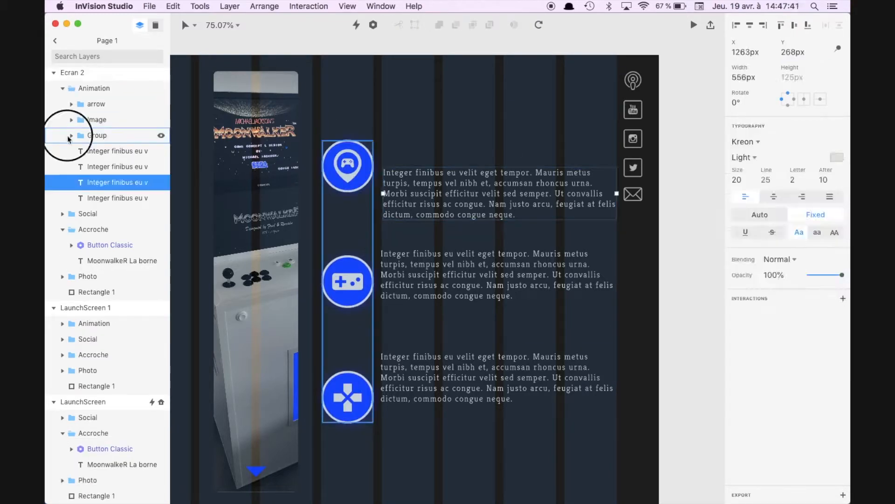
pyautogui.press('super+shift+g')
# Step: Delete the last sentence, "Nam justo arcu, feugiat at felis dictum, commodo congue neque.", from the paragraph beside Icone 1
pyautogui.click(450, 187)
pyautogui.scroll(6, 404, 176)
pyautogui.moveTo(567, 173); pyautogui.dragTo(627, 192)
pyautogui.press('BackSpace')
# Step: Align the shortened first paragraph with Icone 1 on their vertical centres
pyautogui.keyDown('super'); pyautogui.click(98, 135); pyautogui.keyUp('super')
pyautogui.click(794, 26)
pyautogui.click(106, 218)
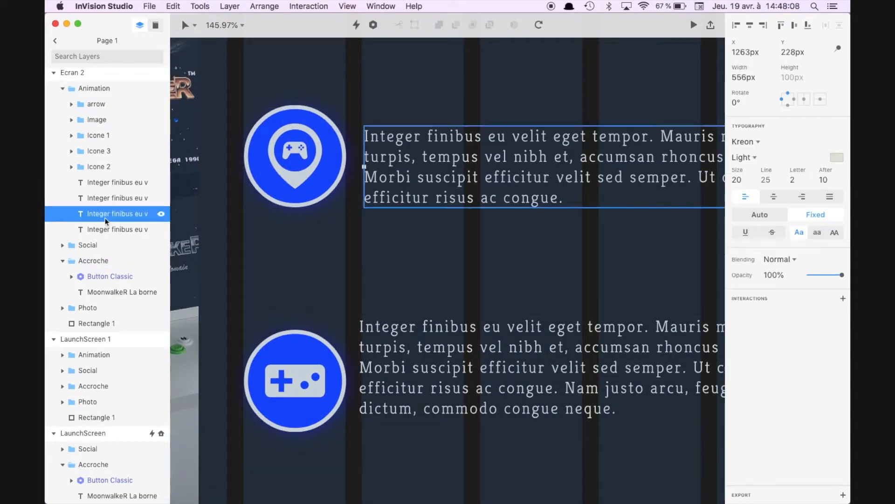
pyautogui.keyDown('super'); pyautogui.click(98, 135); pyautogui.keyUp('super')
pyautogui.click(794, 25)
# Step: Shorten the paragraph beside Icone 3 so it ends at "risus ac congue." and centre it vertically on that icon
pyautogui.click(427, 373)
pyautogui.scroll(-6, 379, 268)
pyautogui.doubleClick(501, 443)
pyautogui.press('BackSpace')
pyautogui.click(101, 184)
pyautogui.keyDown('super'); pyautogui.click(98, 151); pyautogui.keyUp('super')
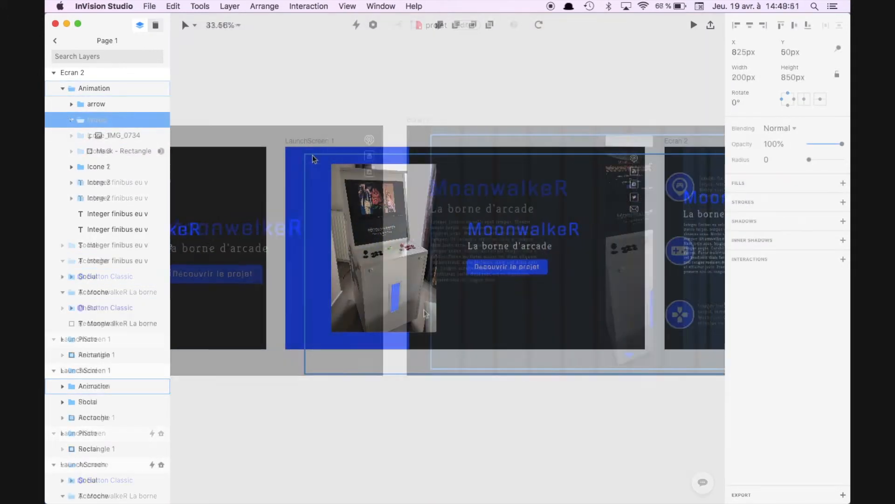
# Step: Add an interaction to the Button Classic component in LaunchScreen 1's Accroche group
pyautogui.click(300, 140)
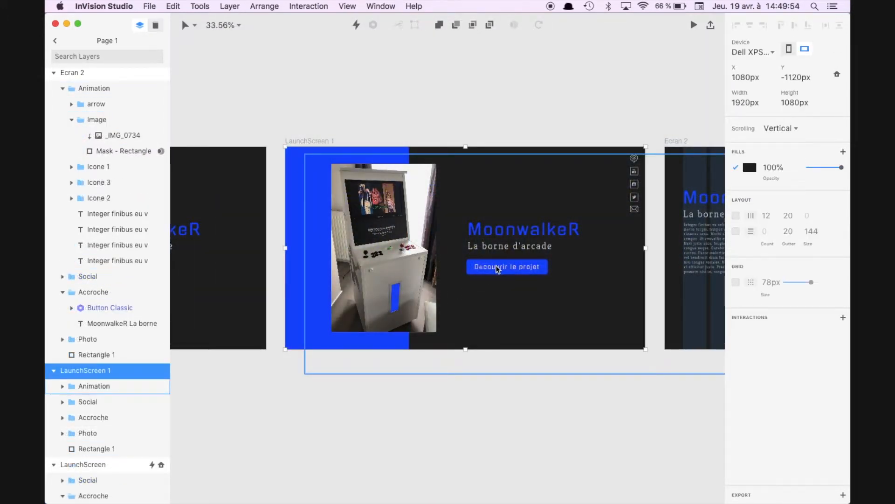
pyautogui.click(104, 311)
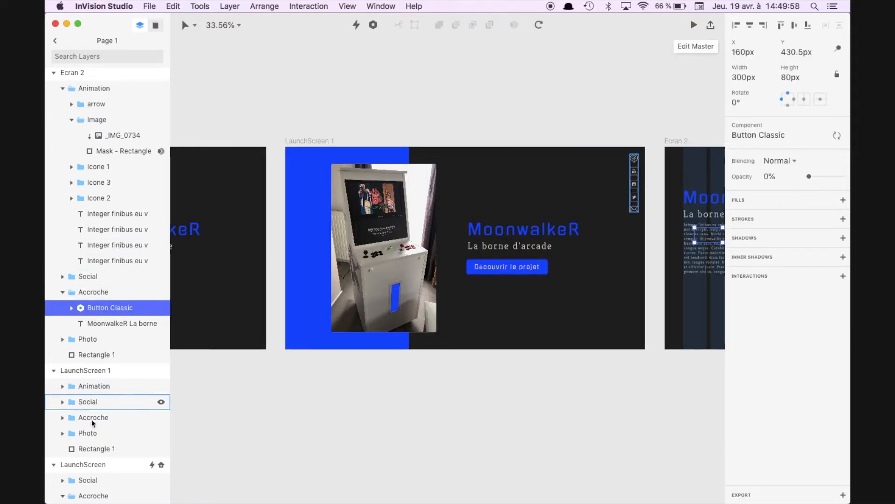
pyautogui.click(88, 417)
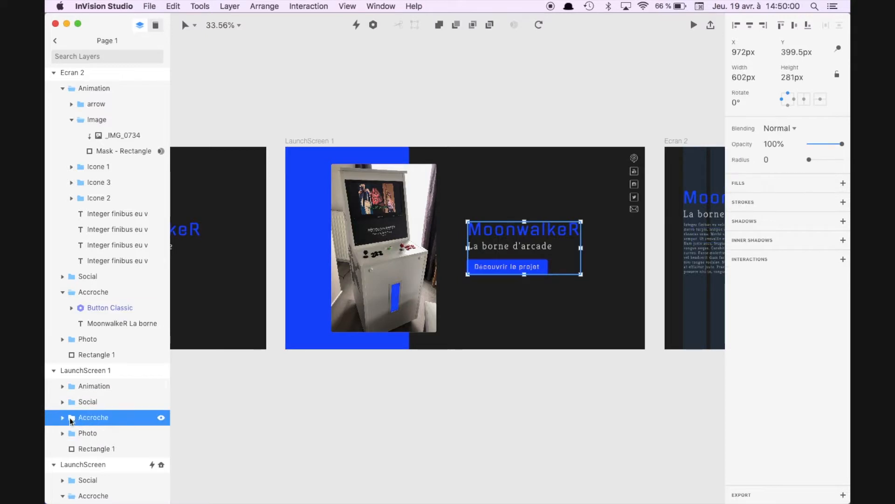
pyautogui.click(63, 417)
pyautogui.click(96, 436)
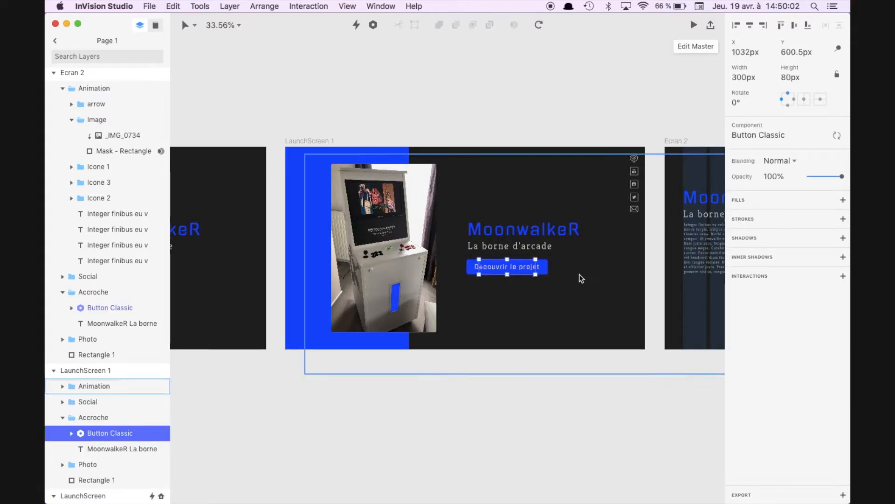
pyautogui.click(843, 276)
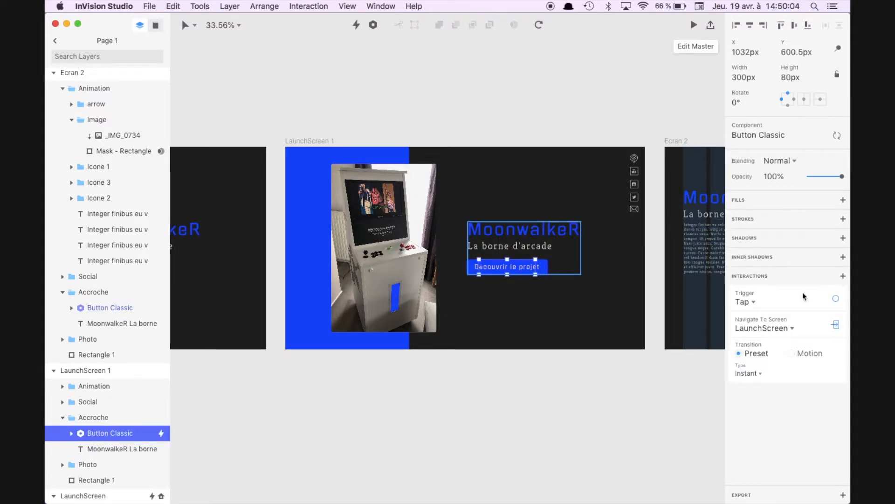
# Step: Set the button's interaction to trigger on Tap and navigate to the Ecran 2 screen
pyautogui.click(750, 303)
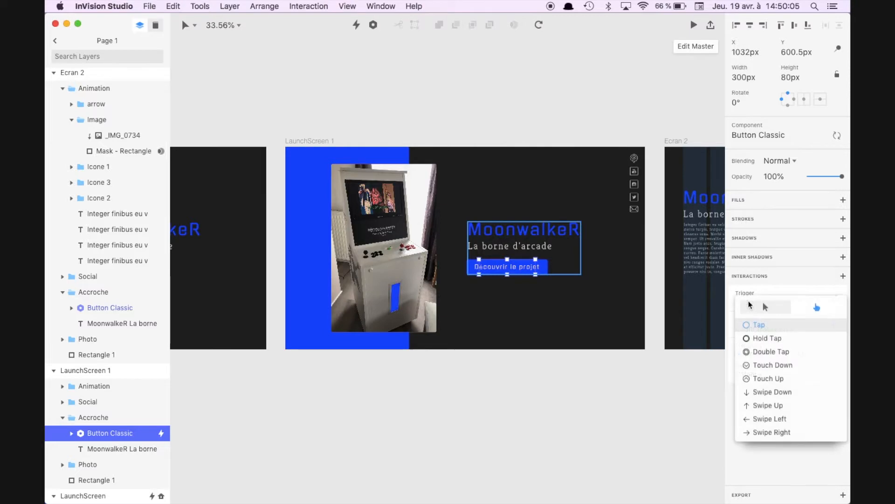
pyautogui.click(762, 328)
pyautogui.click(782, 327)
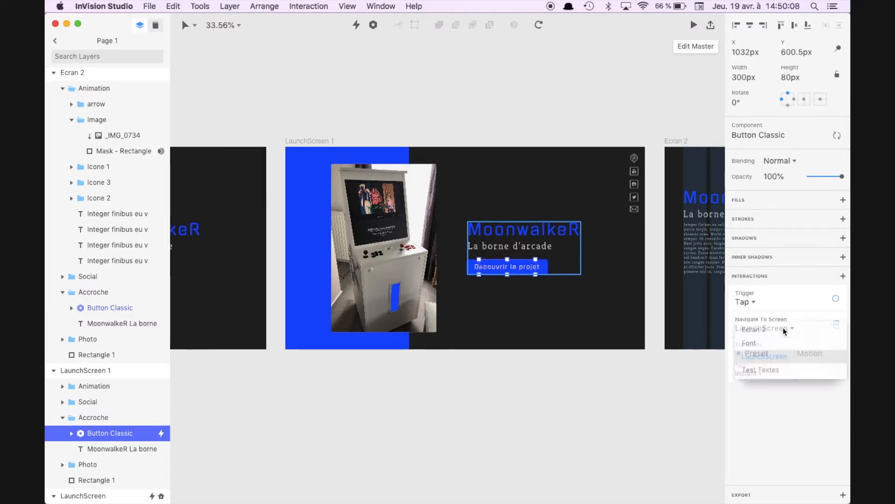
pyautogui.click(760, 330)
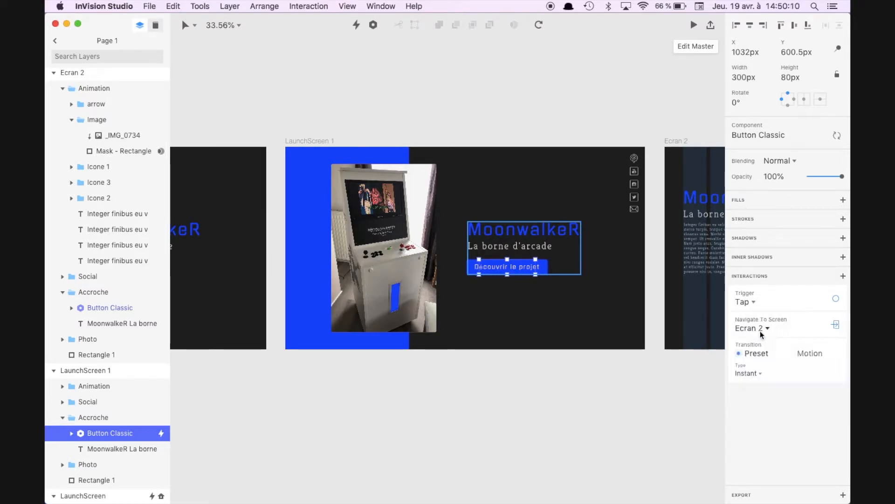
# Step: Switch the button's transition to Motion with a duration of 1 s and open its timeline for editing
pyautogui.click(792, 354)
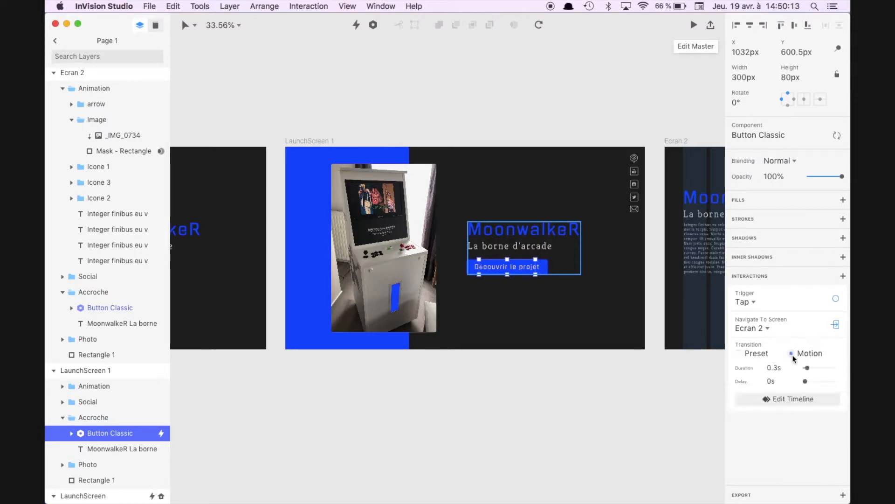
pyautogui.click(769, 367)
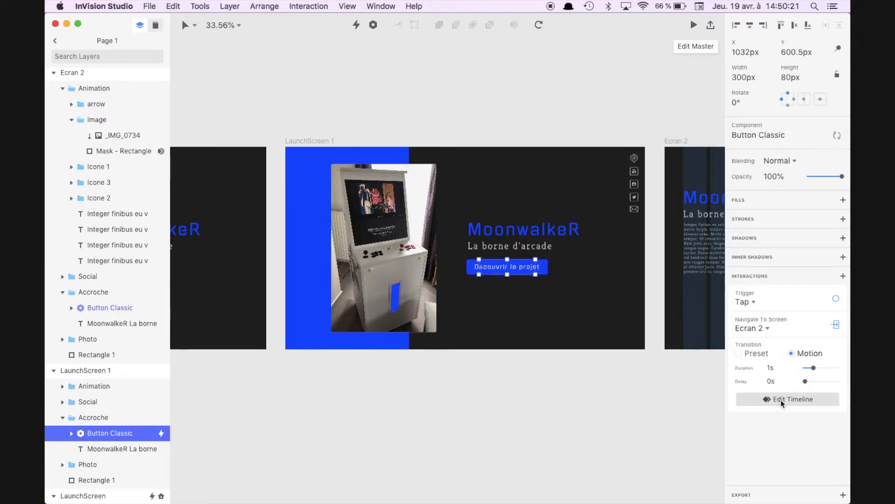
pyautogui.click(780, 399)
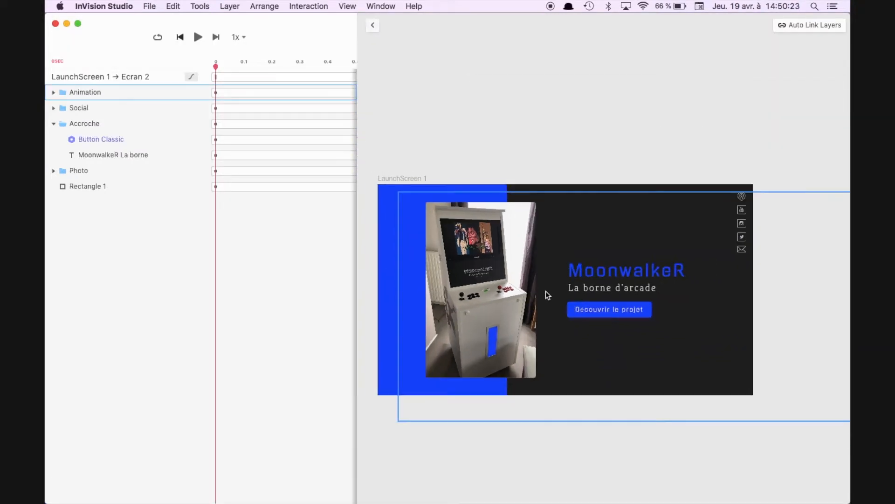
# Step: Play the LaunchScreen 1 to Ecran 2 transition preview several times to examine how the layers animate
pyautogui.click(198, 38)
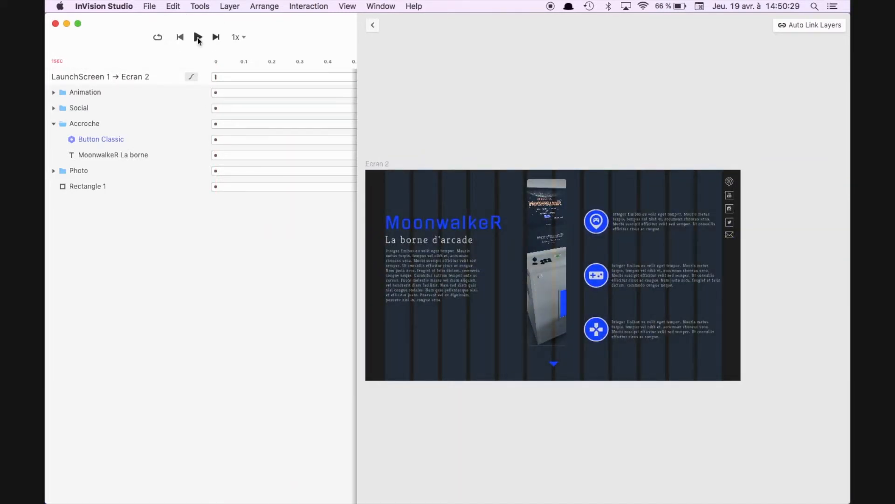
pyautogui.click(198, 37)
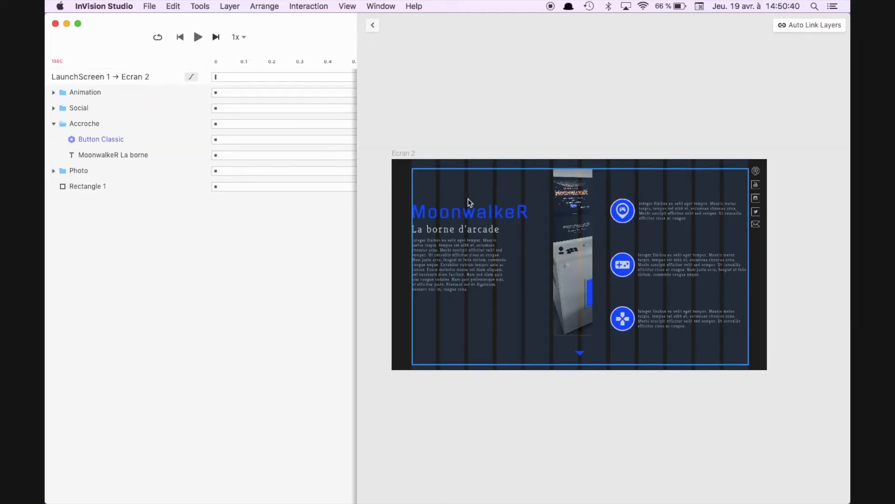
pyautogui.scroll(-3, 469, 202)
pyautogui.scroll(3, 470, 202)
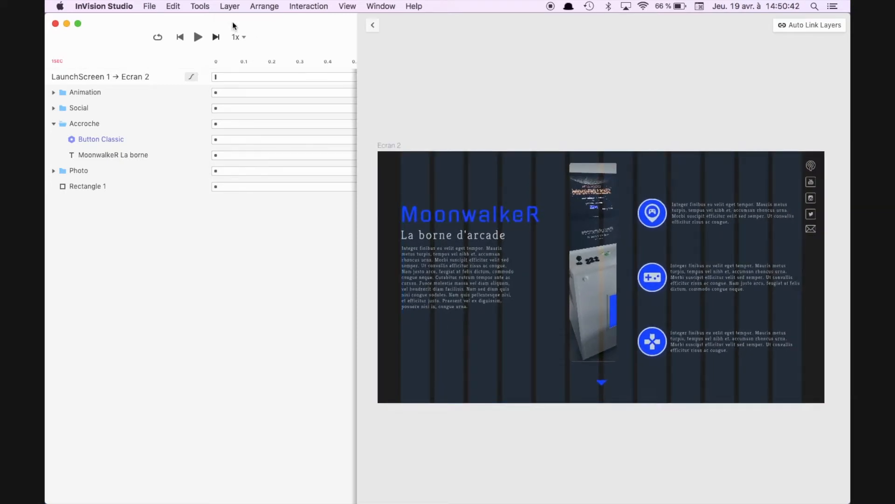
pyautogui.click(198, 38)
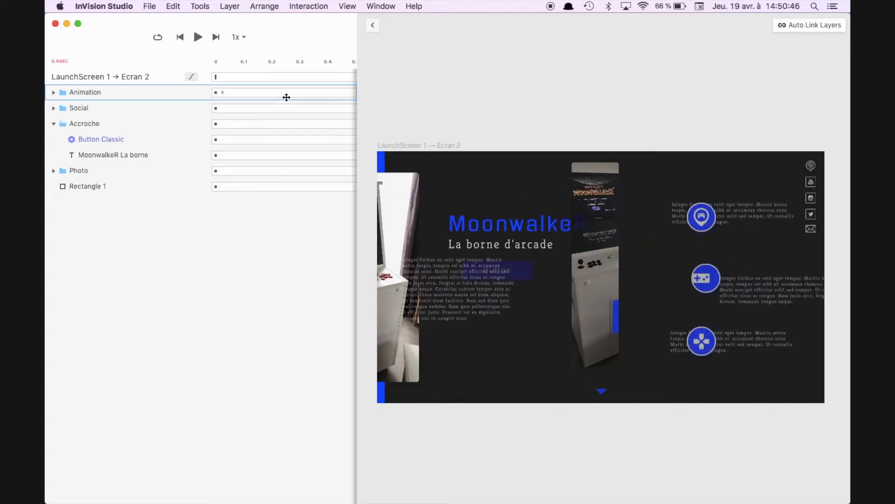
# Step: Scrub the transition timeline back to 0.17 s to examine the intermediate frames, and replay the animation
pyautogui.hscroll(5, 286, 97)
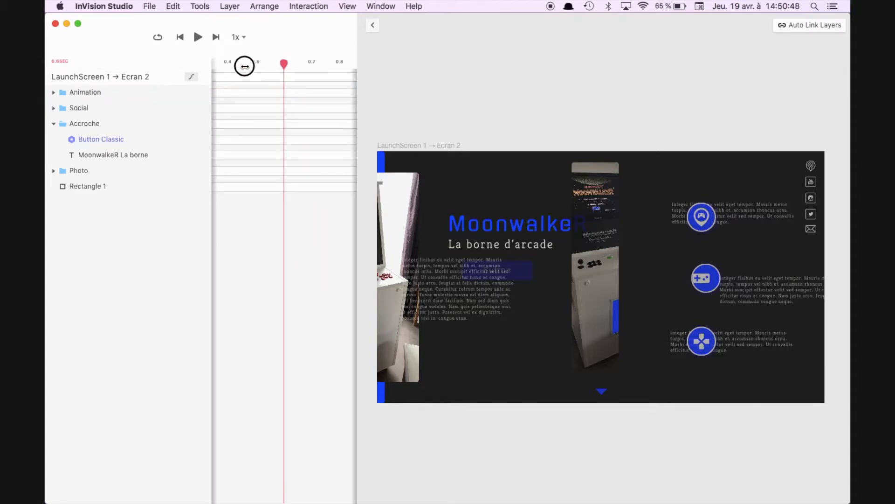
pyautogui.moveTo(244, 66); pyautogui.dragTo(192, 75)
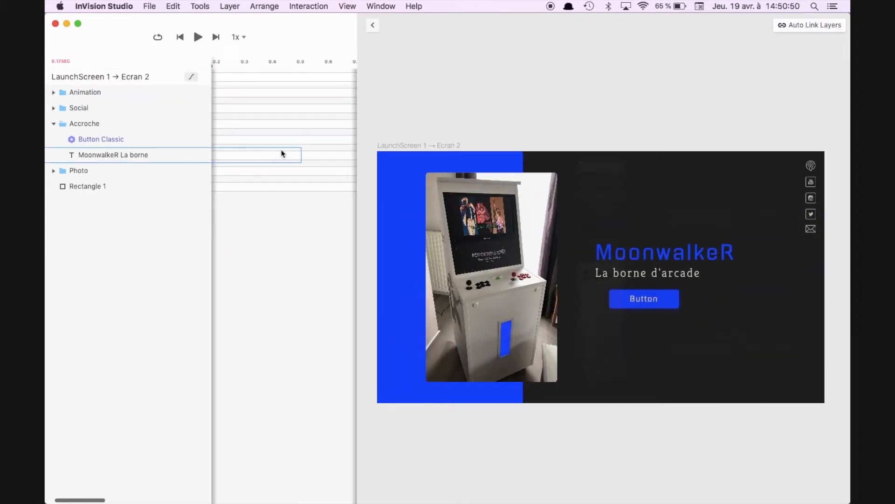
pyautogui.hscroll(-3, 282, 154)
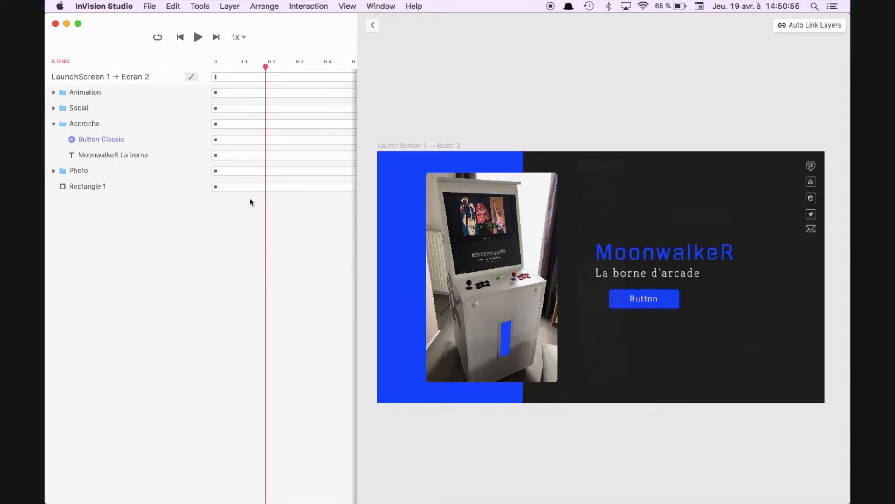
pyautogui.click(198, 37)
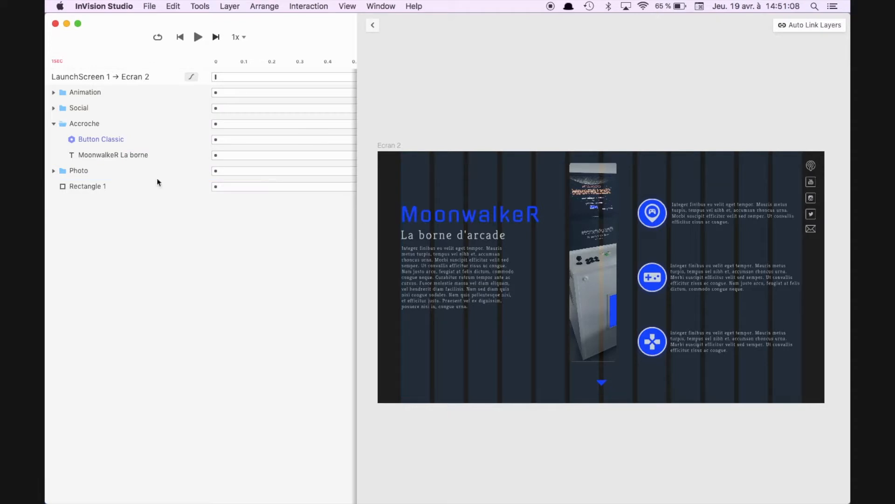
# Step: Retime the MoonwalkeR La borne text so its X movement ends at 0.5 s and its Y movement starts at 0.5 s, and preview it
pyautogui.click(112, 156)
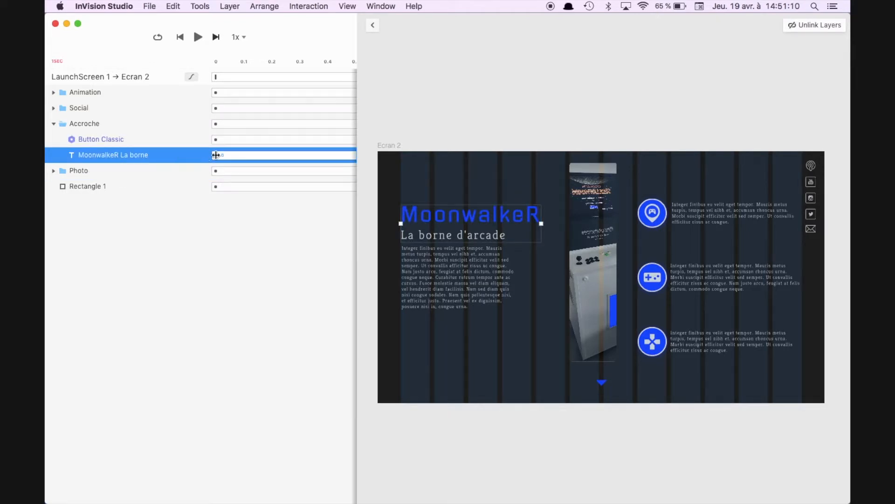
pyautogui.click(177, 156)
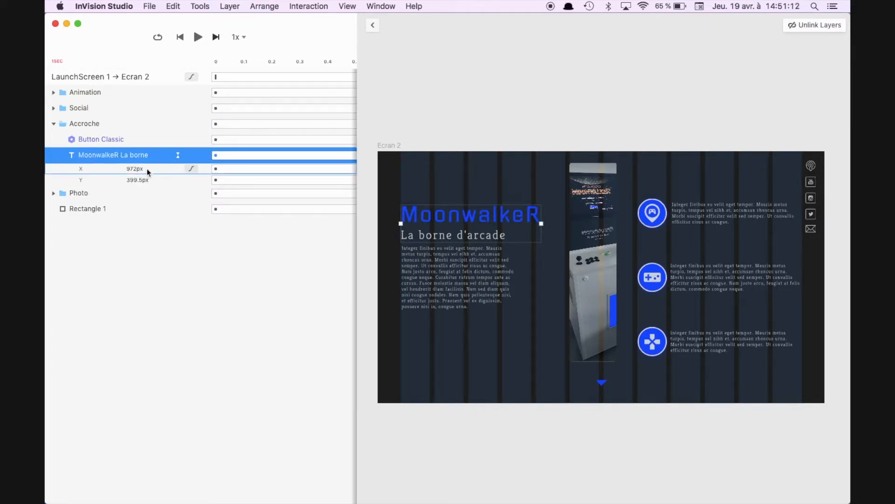
pyautogui.hscroll(5, 281, 182)
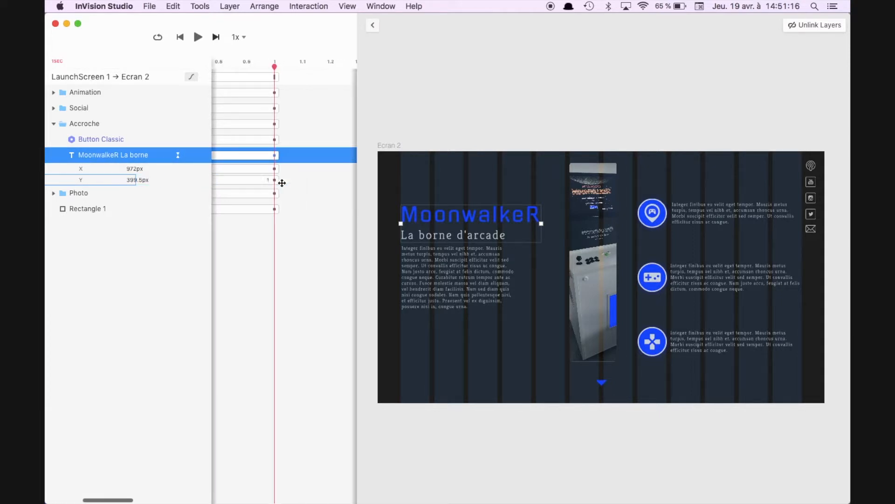
pyautogui.click(242, 169)
pyautogui.moveTo(242, 169)
pyautogui.mouseDown()
pyautogui.moveTo(282, 181)
pyautogui.moveTo(240, 181)
pyautogui.mouseUp()
pyautogui.hscroll(-5, 280, 168)
pyautogui.moveTo(315, 168); pyautogui.dragTo(347, 180)
pyautogui.hscroll(-5, 258, 196)
pyautogui.click(283, 180)
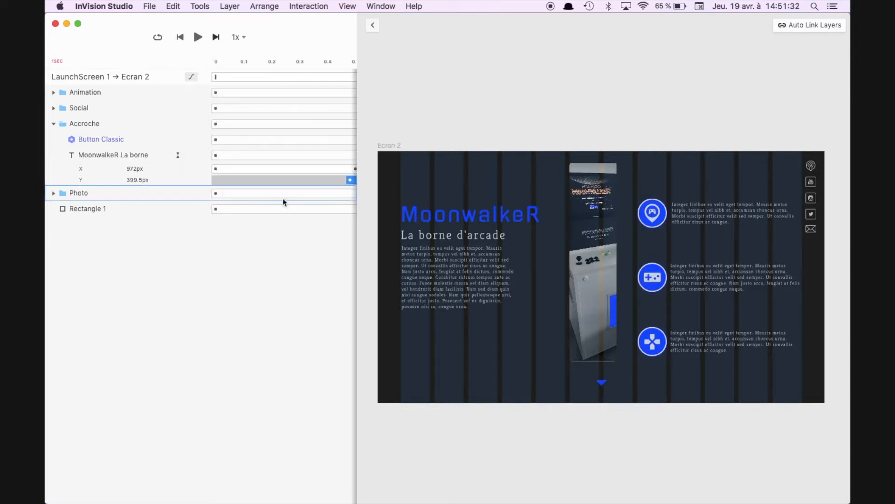
pyautogui.hscroll(2, 283, 202)
pyautogui.click(309, 179)
pyautogui.click(198, 36)
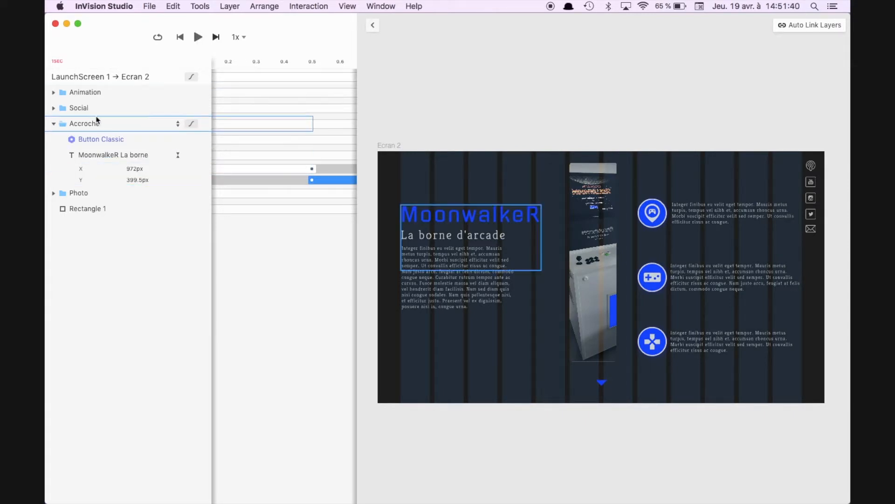
# Step: Delay the start of the Y and opacity animation of the paragraph under the La borne d'arcade title to 0.5 s and preview it
pyautogui.click(53, 92)
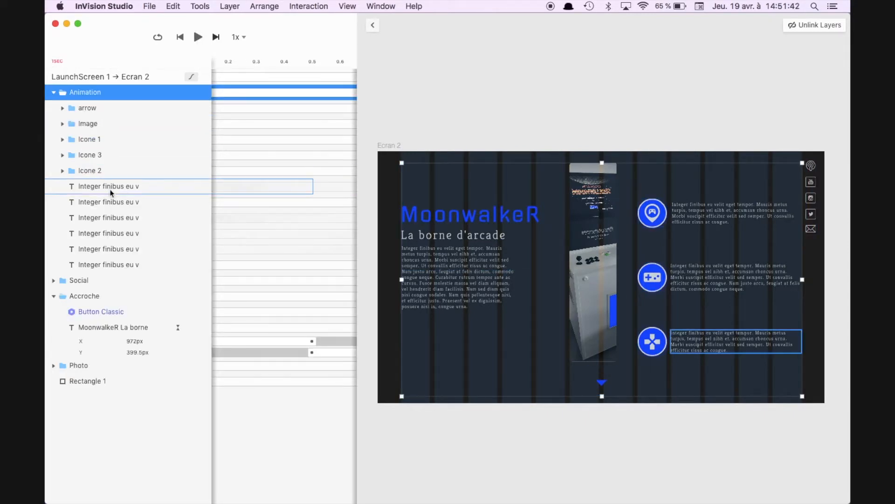
pyautogui.click(127, 262)
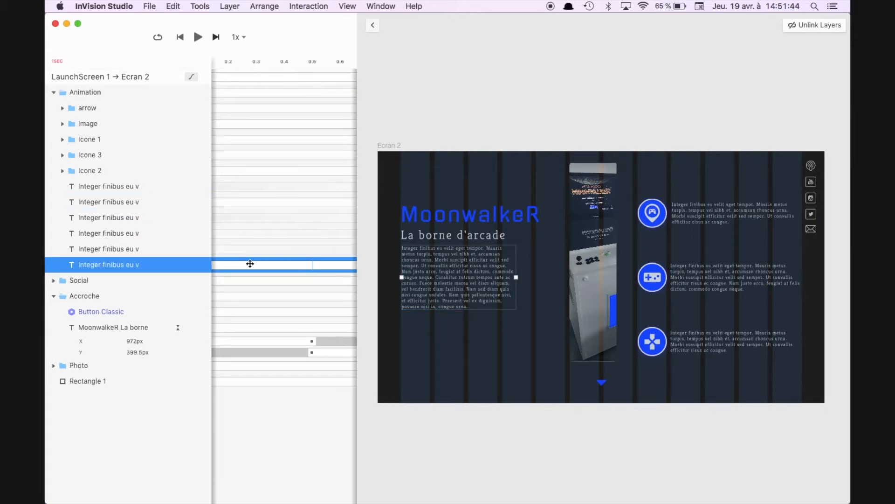
pyautogui.hscroll(-1, 250, 264)
pyautogui.hscroll(-2, 250, 263)
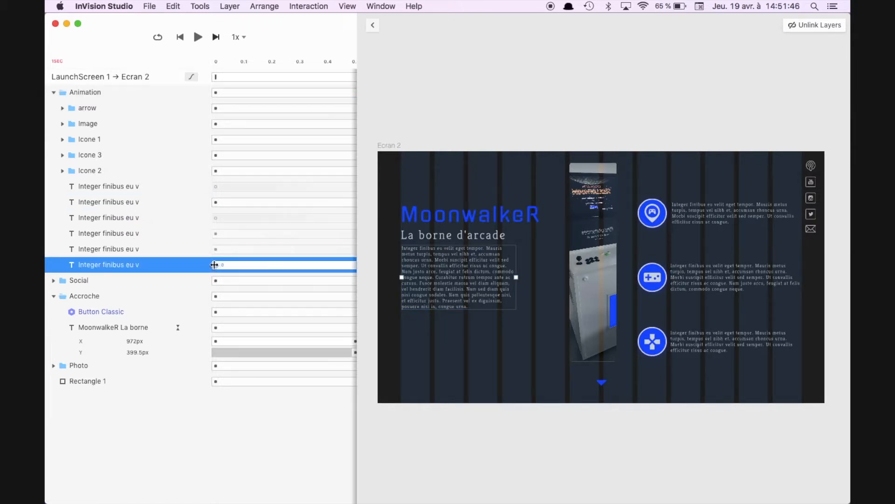
pyautogui.moveTo(214, 265); pyautogui.dragTo(305, 266)
pyautogui.click(178, 265)
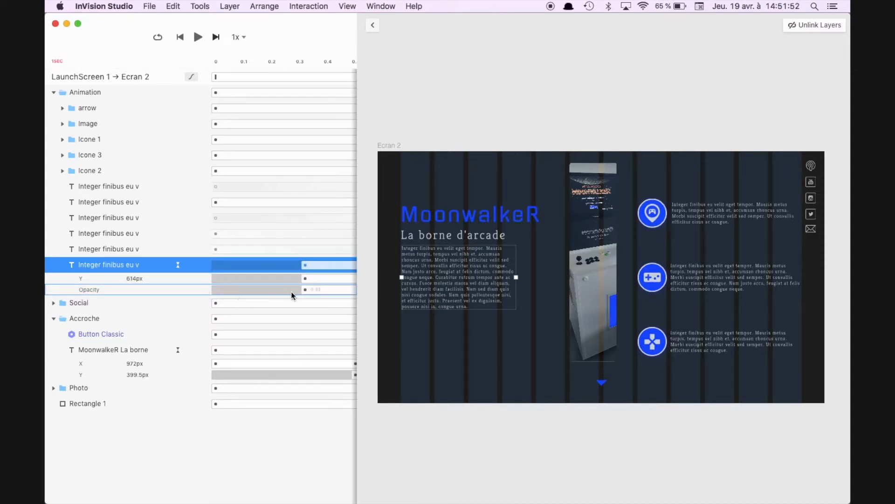
pyautogui.hscroll(2, 299, 293)
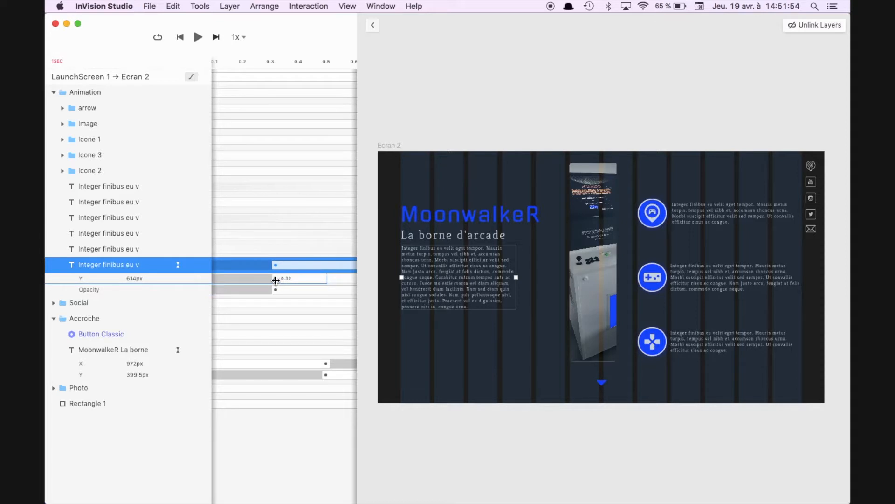
pyautogui.moveTo(276, 265); pyautogui.dragTo(324, 265)
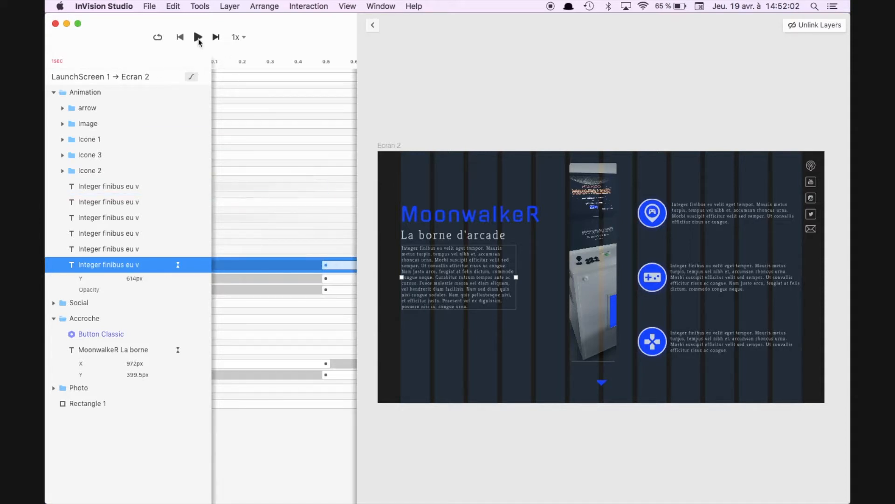
pyautogui.click(198, 38)
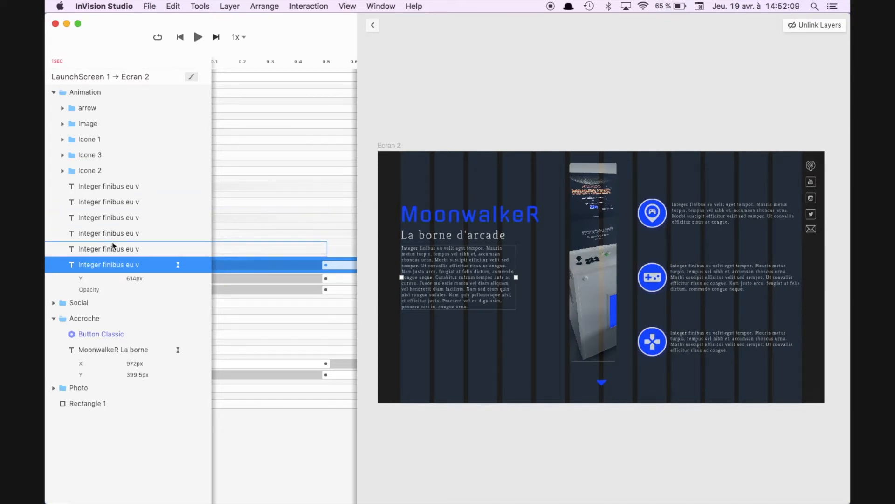
pyautogui.click(198, 38)
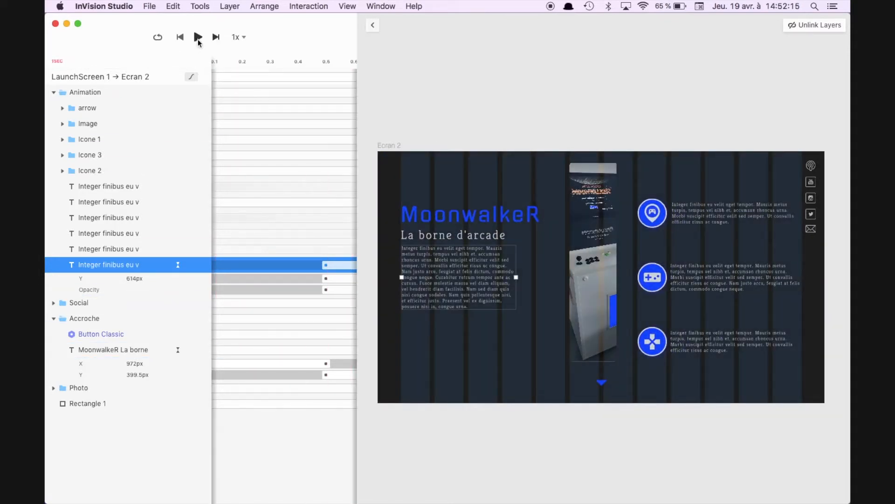
# Step: Shorten the Photo group and Rectangle 1 animations to end at 0.5 s, refine the end to about 0.25 s, and preview the transition
pyautogui.click(119, 124)
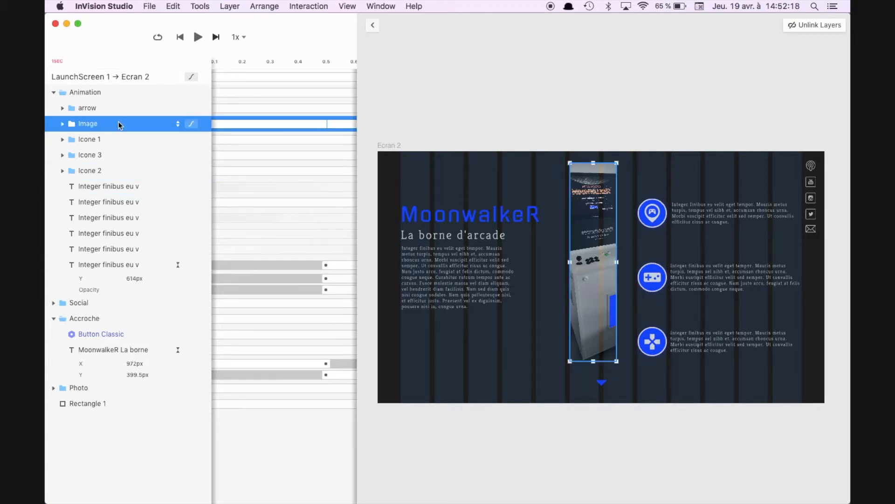
pyautogui.click(83, 389)
pyautogui.hscroll(-2, 267, 401)
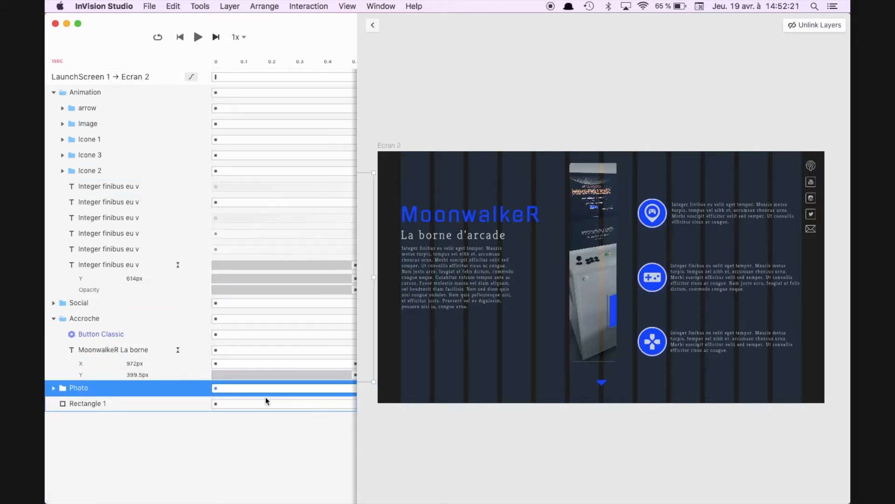
pyautogui.keyDown('shift'); pyautogui.click(142, 404); pyautogui.keyUp('shift')
pyautogui.hscroll(4, 258, 400)
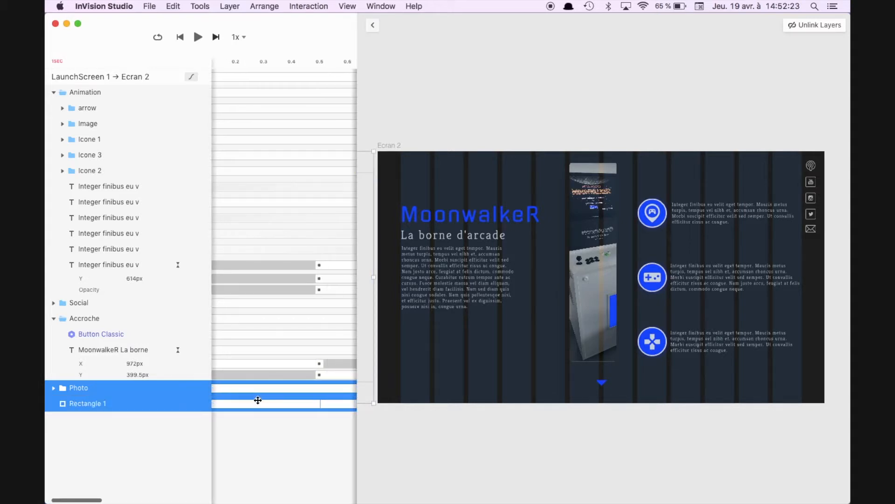
pyautogui.hscroll(3, 258, 400)
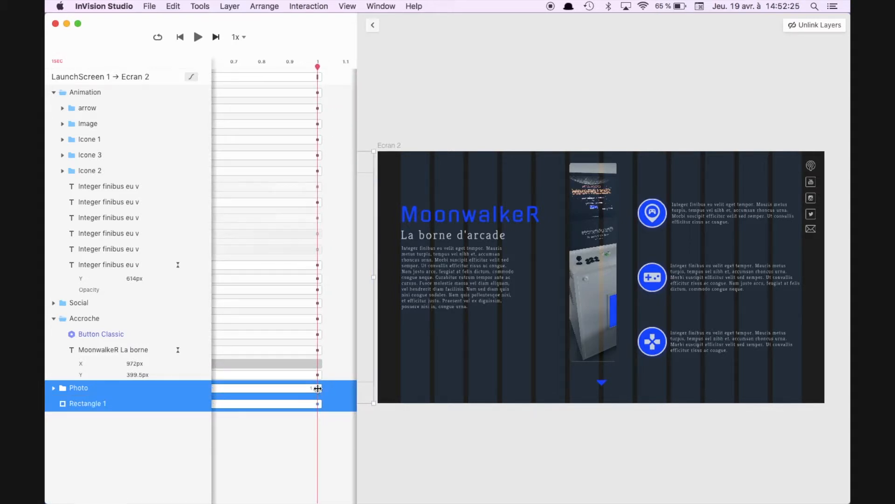
pyautogui.click(286, 388)
pyautogui.moveTo(287, 389); pyautogui.dragTo(262, 389)
pyautogui.click(198, 37)
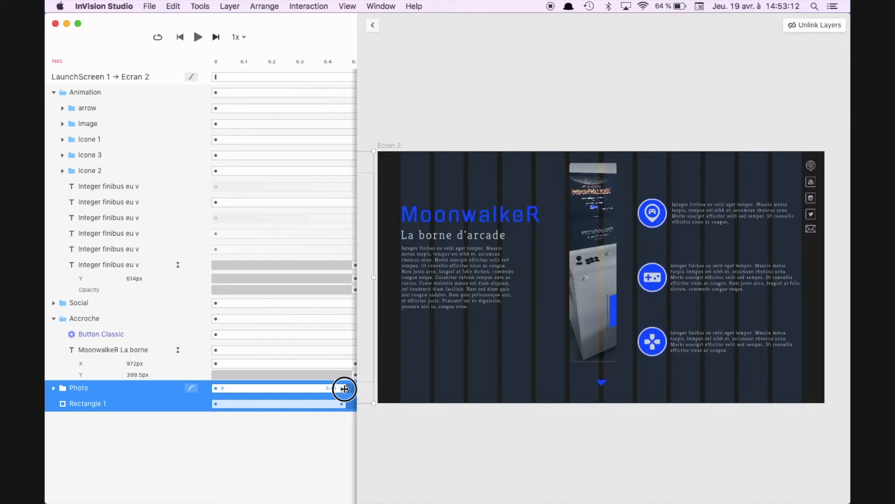
pyautogui.moveTo(342, 390); pyautogui.dragTo(286, 389)
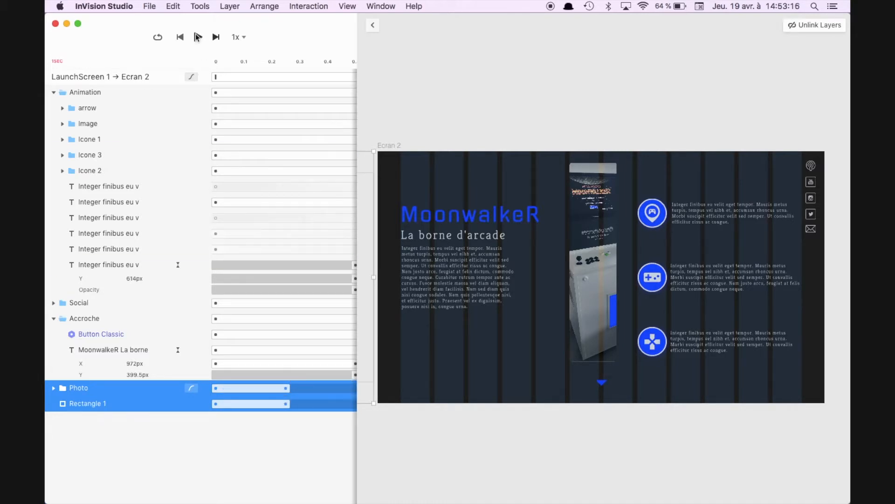
pyautogui.click(198, 37)
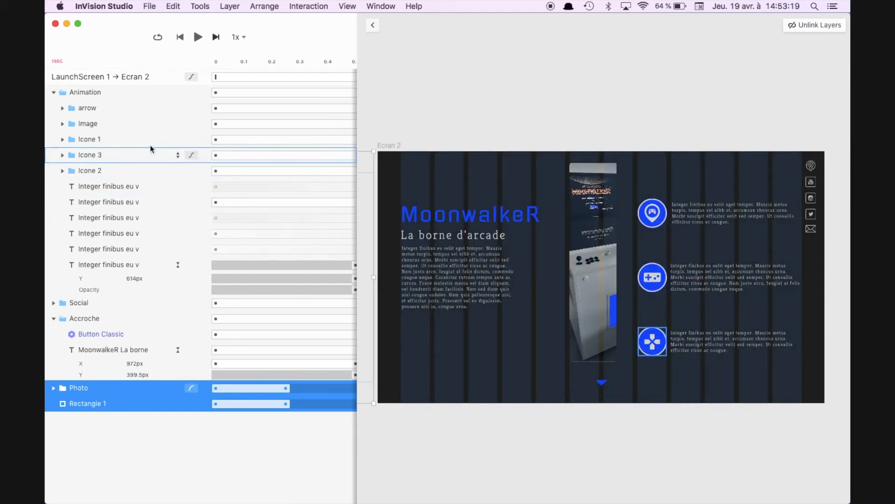
# Step: Inspect the contents of the Icone 1 group and replay the transition several times to examine how the icon animates
pyautogui.click(121, 144)
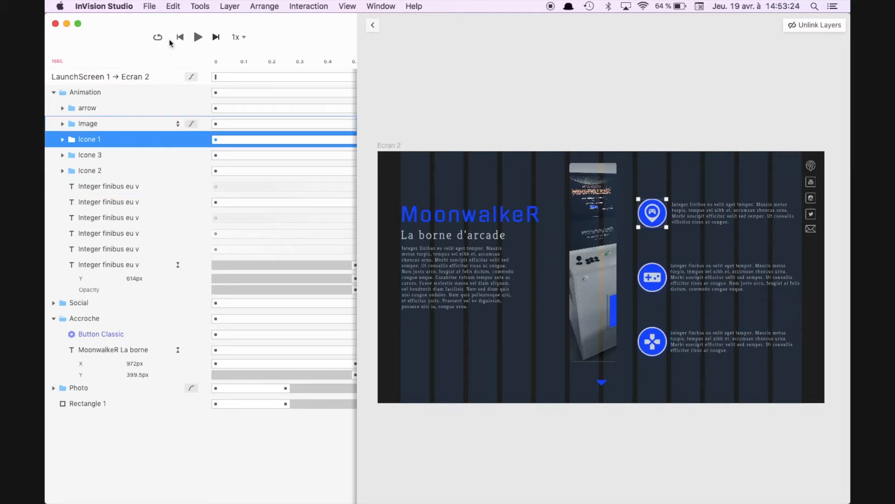
pyautogui.click(199, 39)
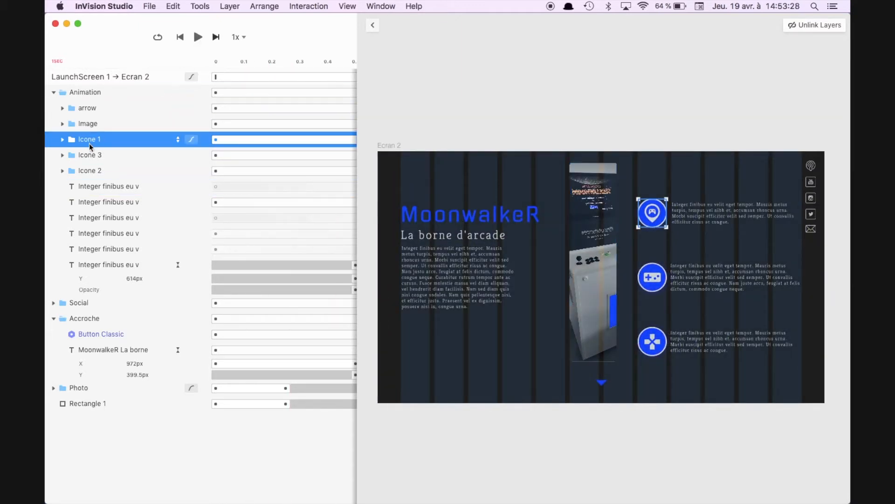
pyautogui.click(62, 139)
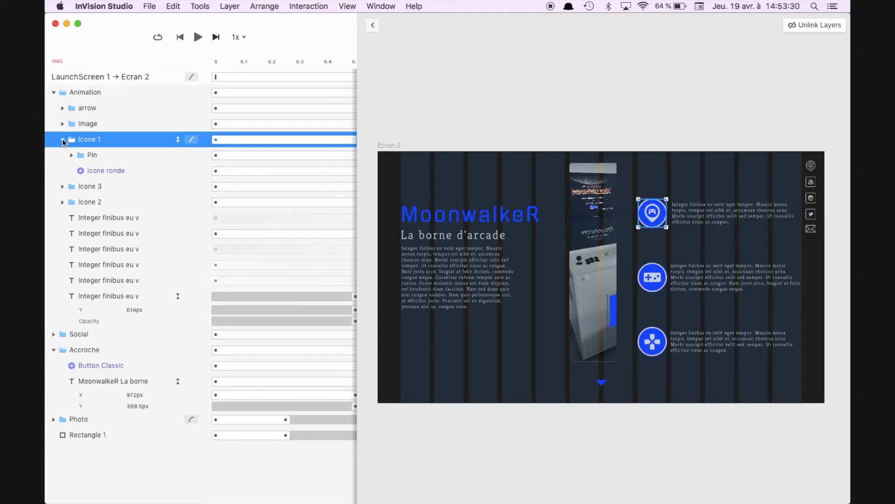
pyautogui.click(62, 139)
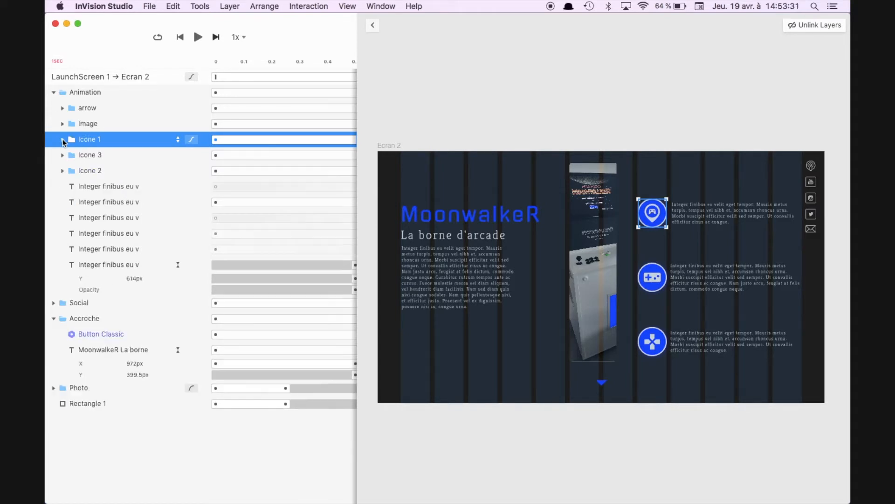
pyautogui.click(197, 41)
pyautogui.click(197, 41)
pyautogui.click(197, 41)
pyautogui.click(197, 42)
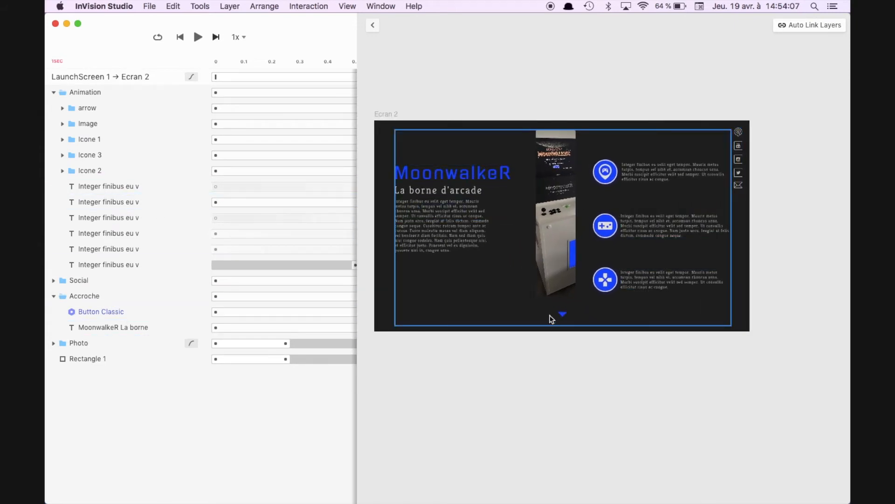
# Step: Delay the start of the arrow group's Y and opacity animation to about 0.75 s and preview the transition
pyautogui.click(117, 108)
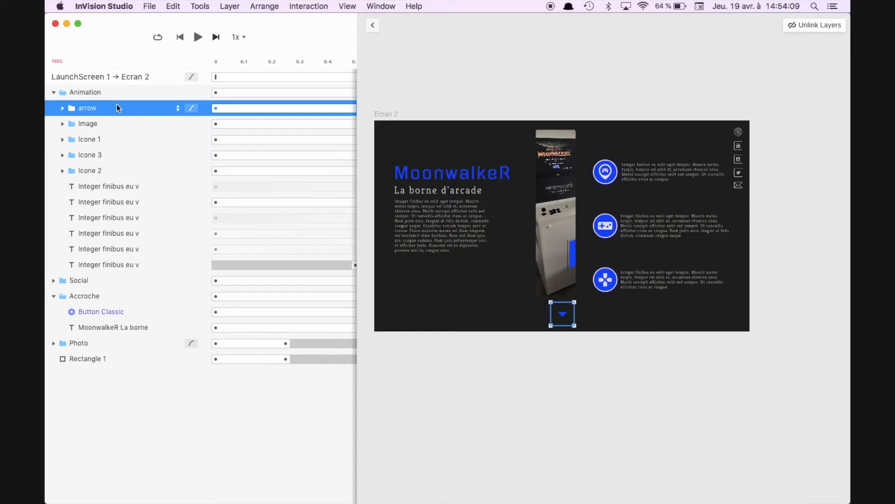
pyautogui.click(178, 108)
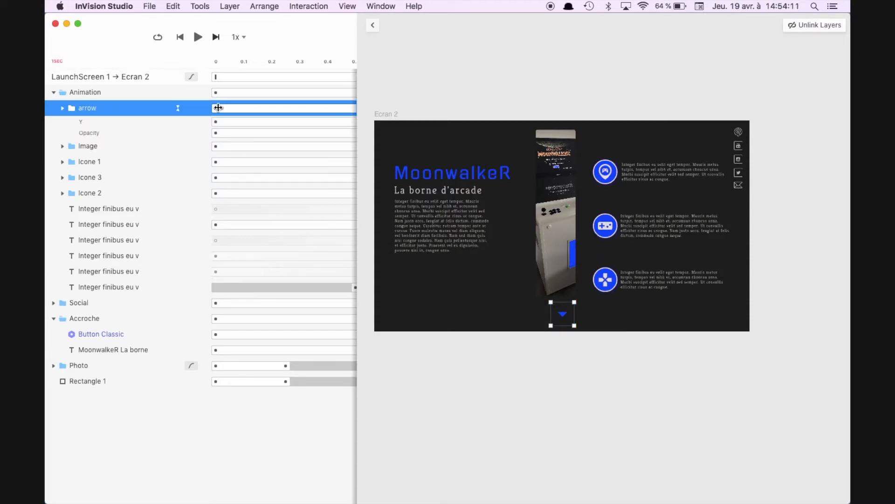
pyautogui.click(219, 108)
pyautogui.moveTo(219, 107); pyautogui.dragTo(334, 107)
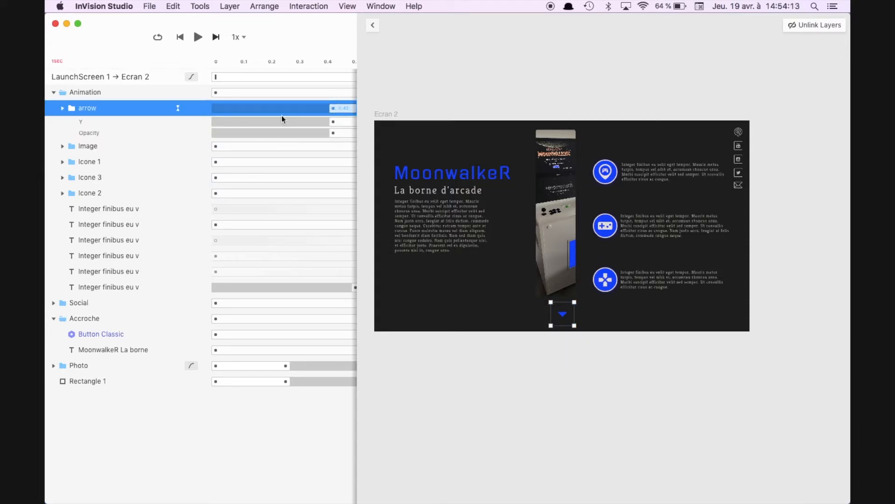
pyautogui.hscroll(5, 282, 117)
pyautogui.hscroll(3, 282, 117)
pyautogui.moveTo(242, 108); pyautogui.dragTo(295, 108)
pyautogui.hscroll(3, 320, 109)
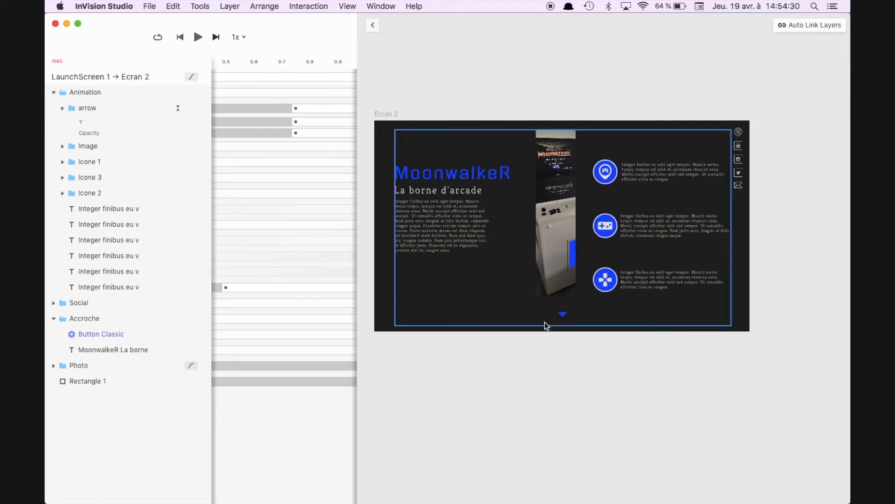
pyautogui.scroll(8, 544, 324)
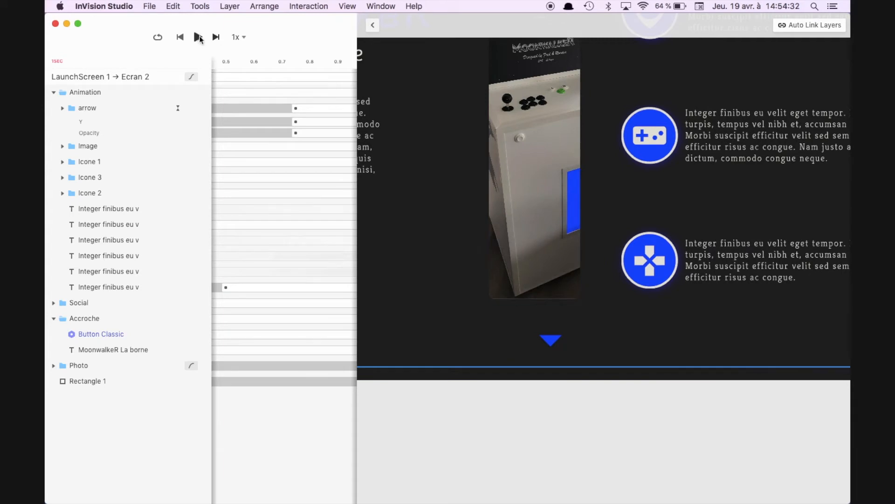
pyautogui.click(199, 38)
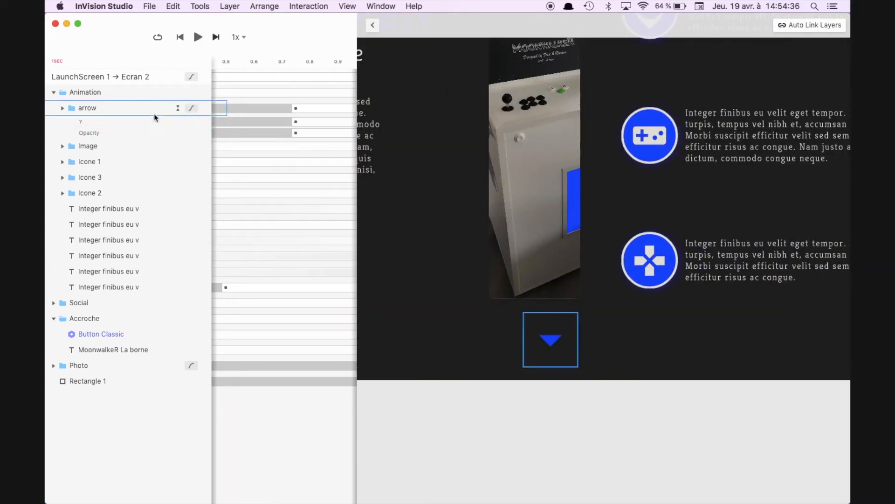
# Step: Leave the timeline and set the opacity of the arrow group in LaunchScreen 1 to 100%
pyautogui.click(157, 121)
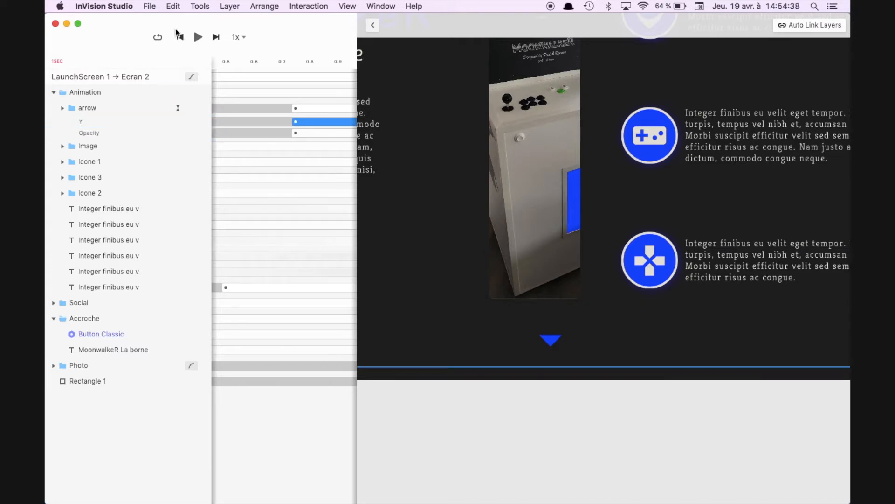
pyautogui.click(371, 27)
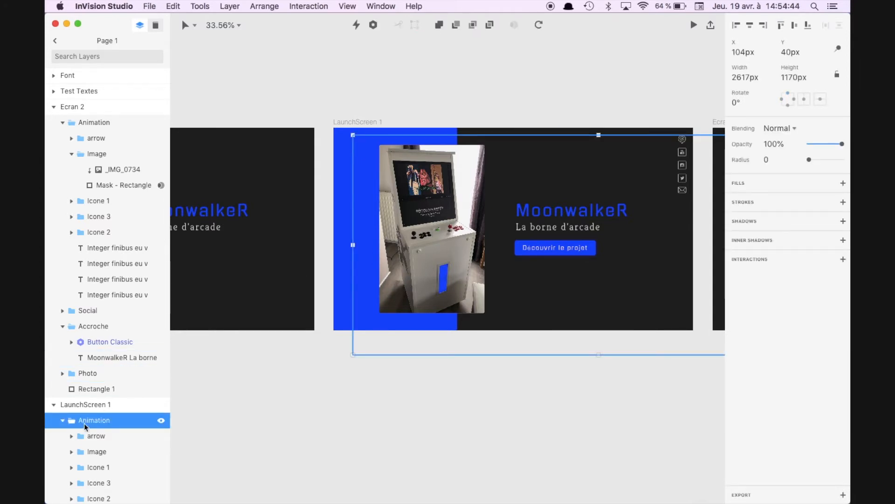
pyautogui.click(91, 436)
pyautogui.click(767, 145)
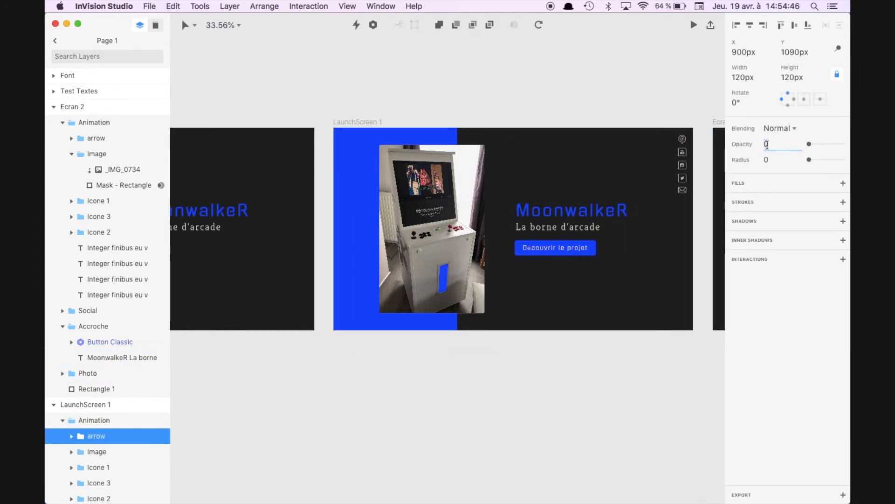
pyautogui.write('100')
pyautogui.press('Return')
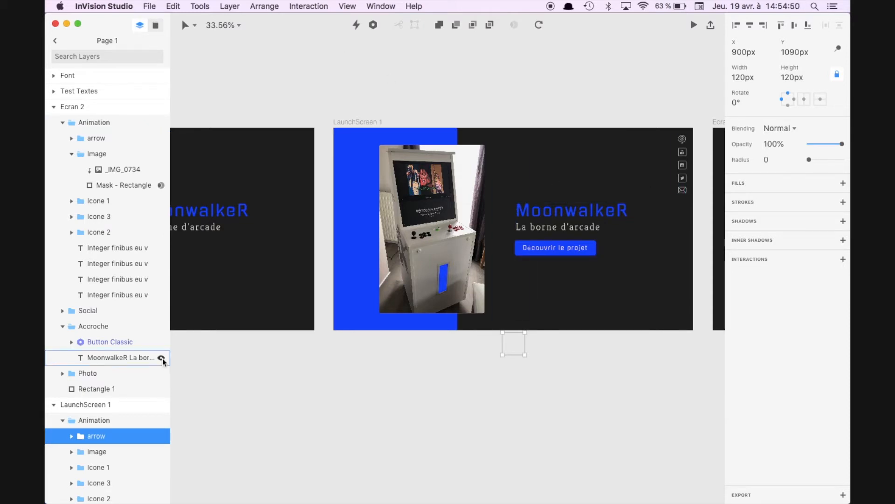
# Step: Reopen the LaunchScreen 1 to Ecran 2 transition timeline from LaunchScreen 1's Button Classic interaction
pyautogui.scroll(-5, 116, 373)
pyautogui.click(120, 427)
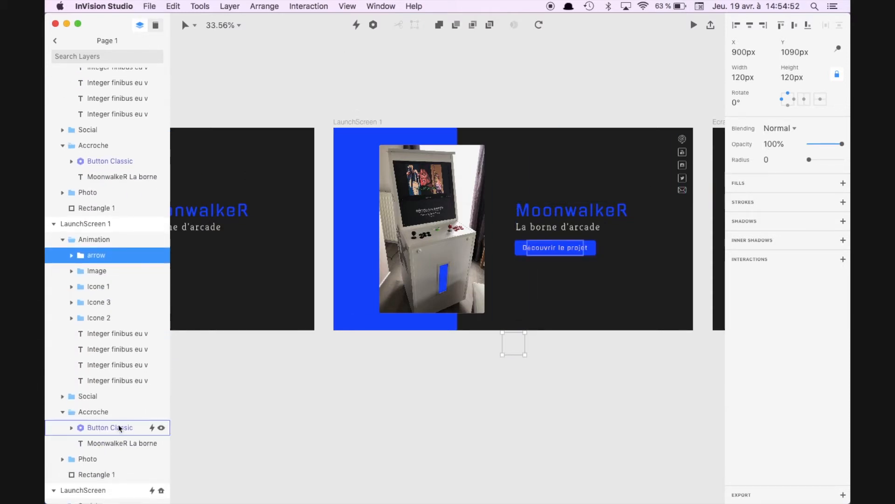
pyautogui.click(809, 401)
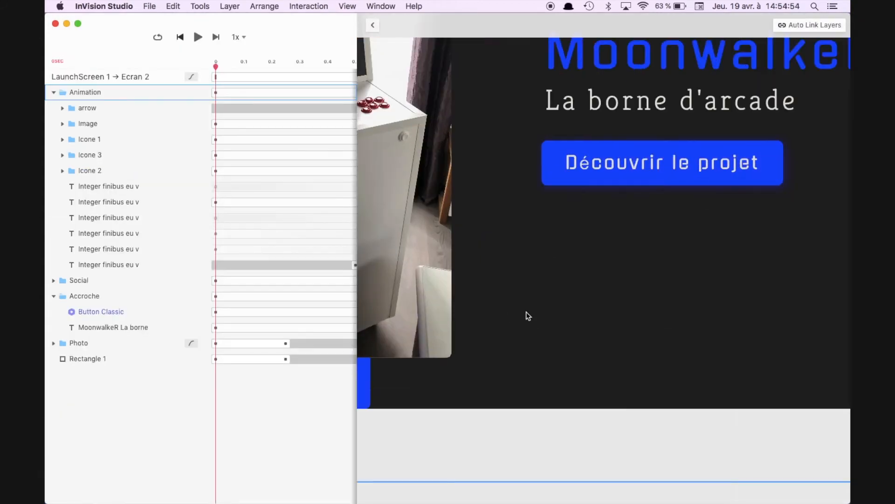
# Step: Play the transition in the timeline, and run it twice in the prototype preview through the Découvrir le projet button
pyautogui.click(198, 39)
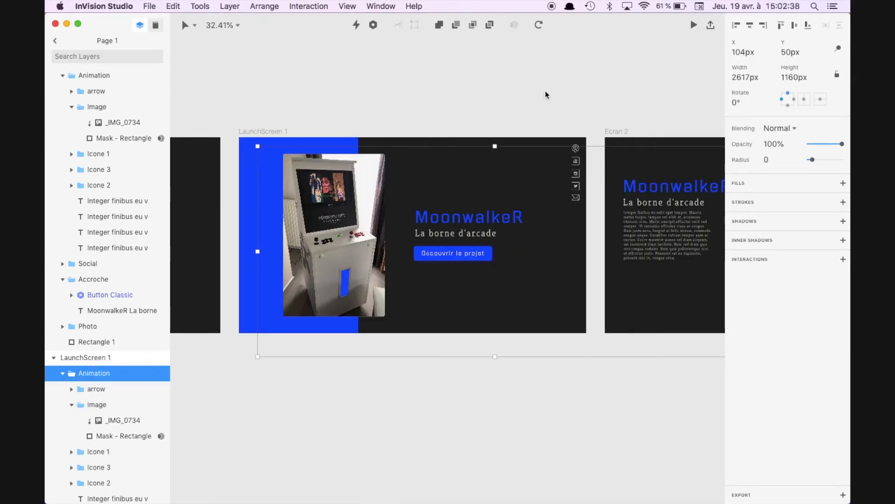
pyautogui.click(693, 26)
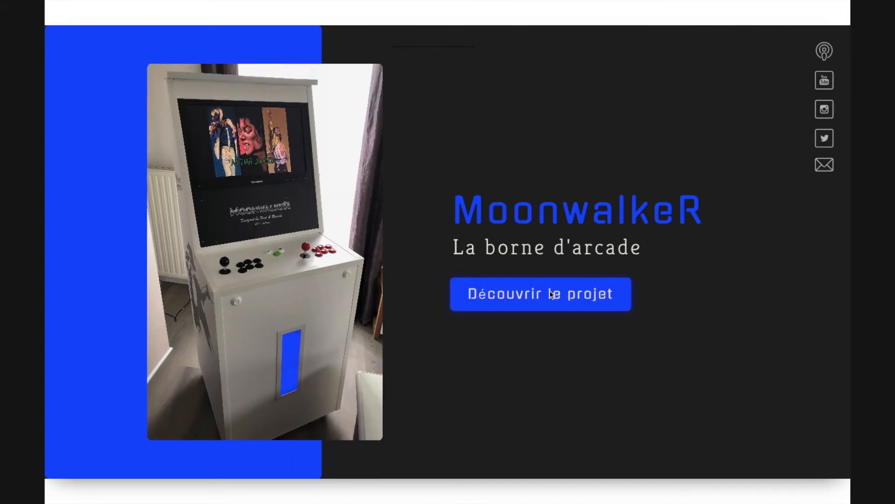
pyautogui.click(491, 294)
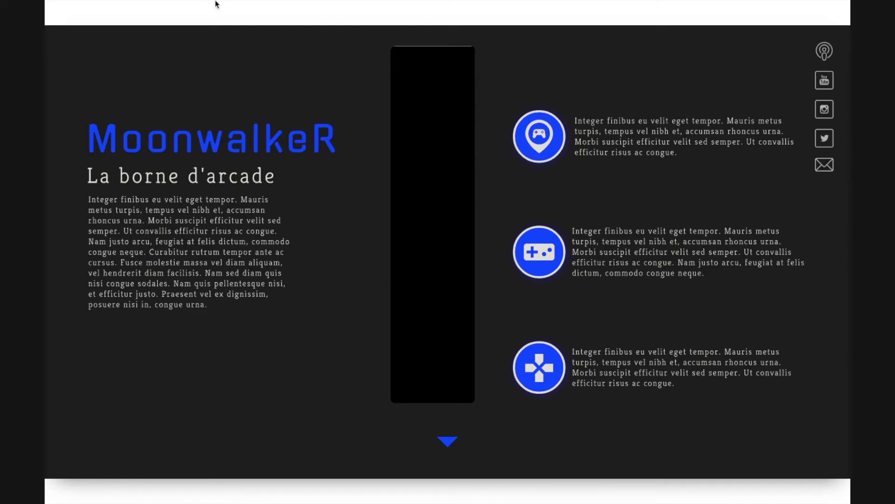
pyautogui.click(55, 22)
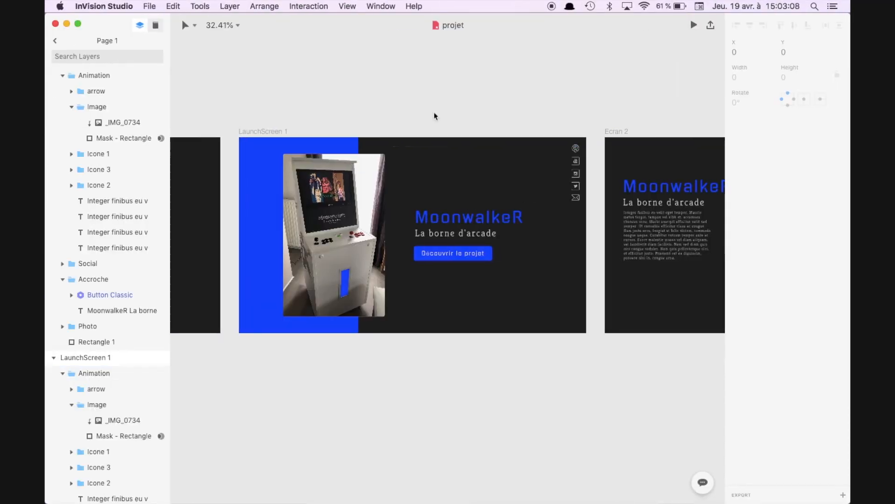
pyautogui.click(694, 25)
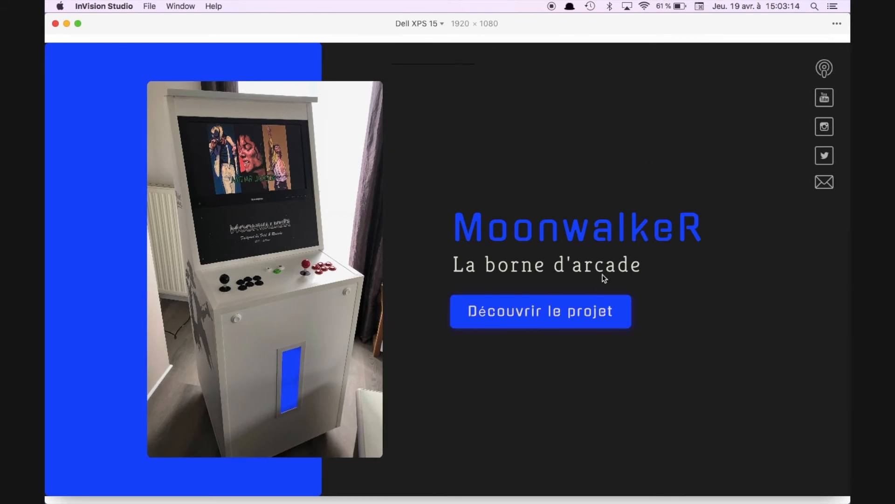
pyautogui.click(544, 310)
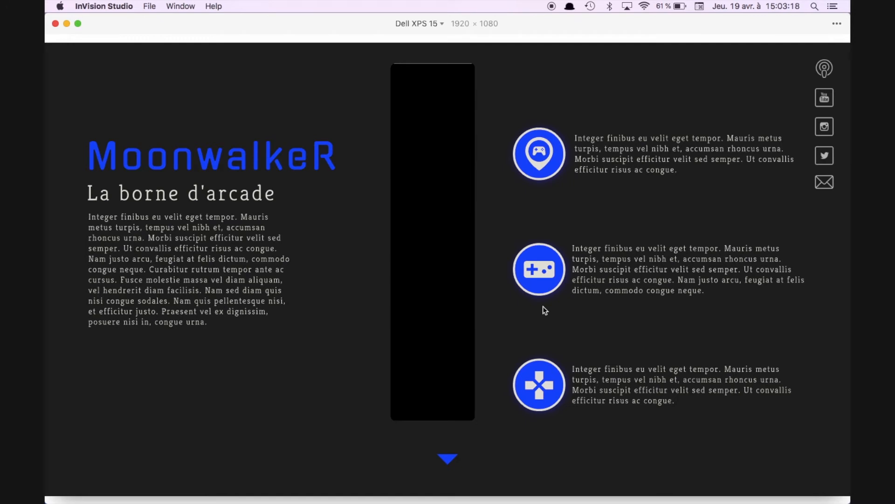
pyautogui.click(55, 23)
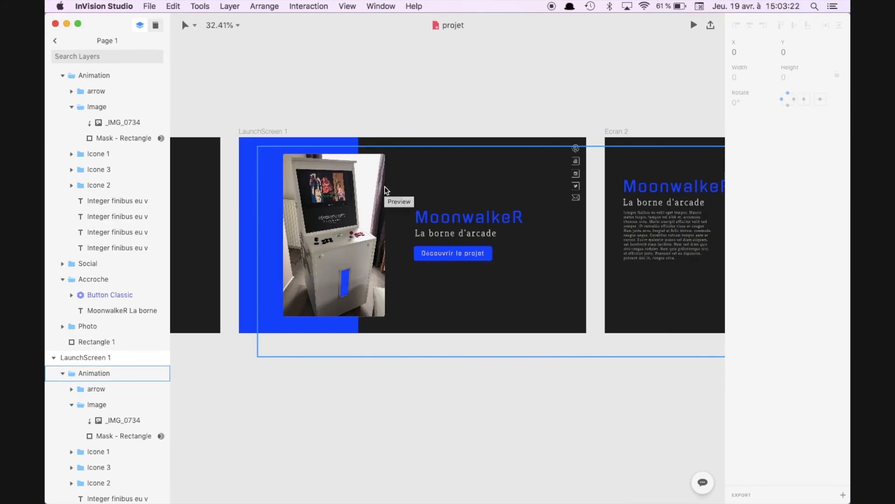
# Step: Place a Button Classic component on Ecran 2 at about X 181, Y 870 px and another on LaunchScreen 1 at about X 1491, Y 895 px
pyautogui.click(386, 189)
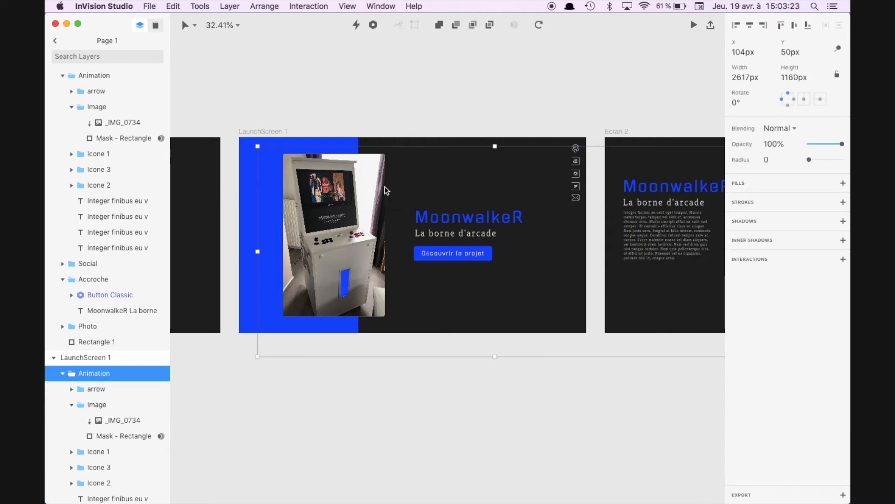
pyautogui.click(274, 133)
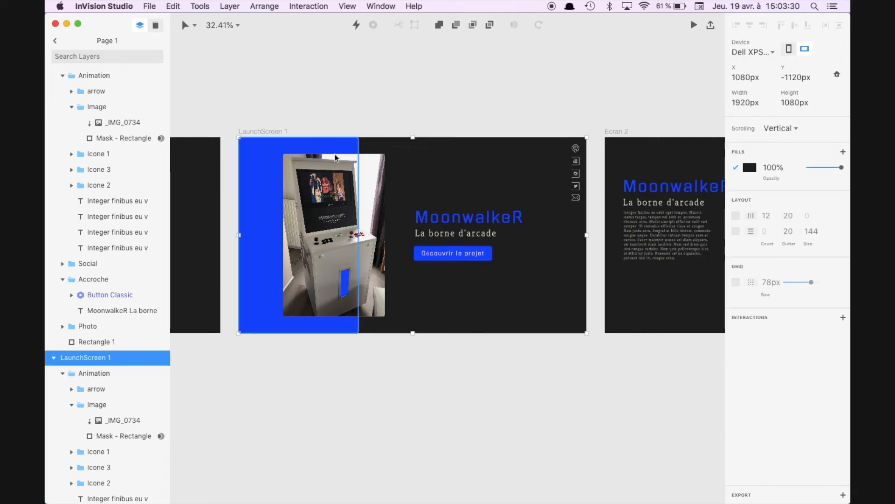
pyautogui.hscroll(5, 336, 157)
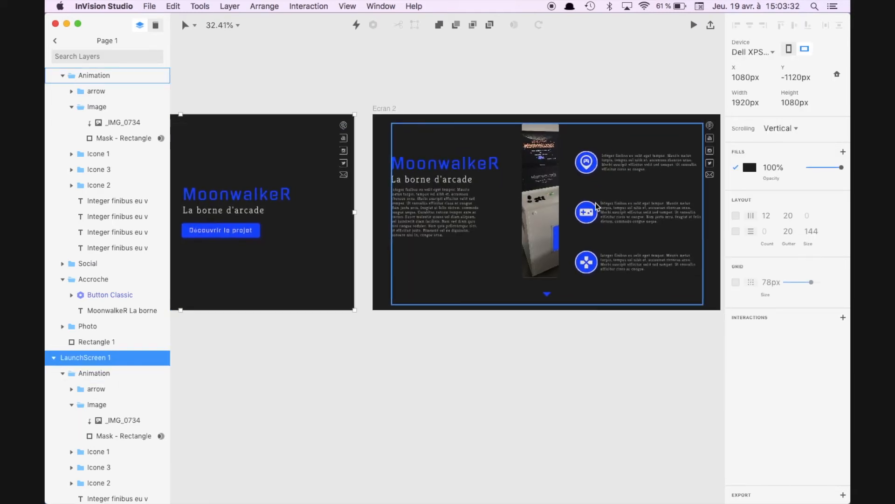
pyautogui.hscroll(2, 597, 205)
pyautogui.click(416, 210)
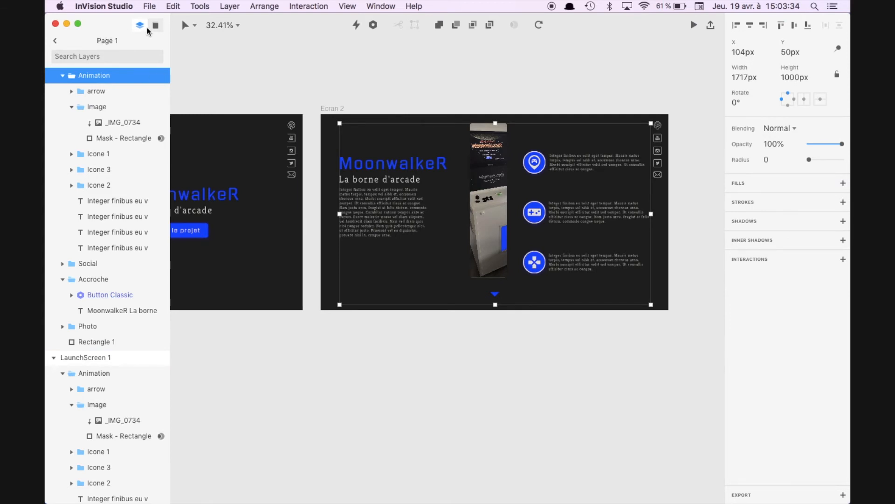
pyautogui.click(155, 26)
pyautogui.moveTo(87, 86); pyautogui.dragTo(247, 287)
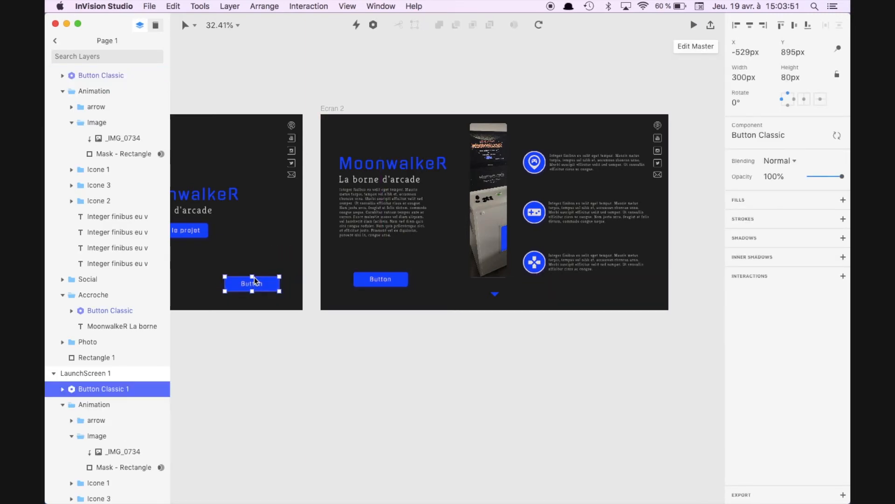
# Step: Open the LaunchScreen 1 to Ecran 2 transition timeline from the Découvrir le projet button's interaction
pyautogui.click(261, 262)
pyautogui.hscroll(-3, 260, 263)
pyautogui.scroll(-1, 260, 263)
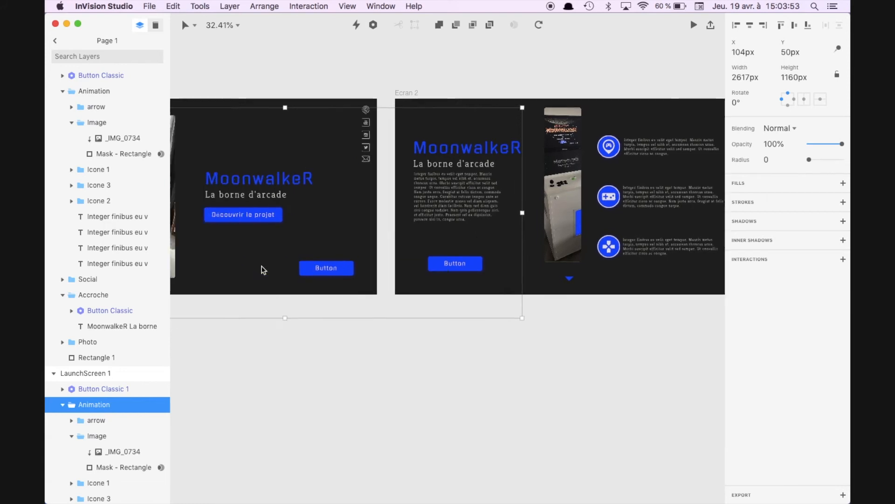
pyautogui.scroll(-5, 105, 414)
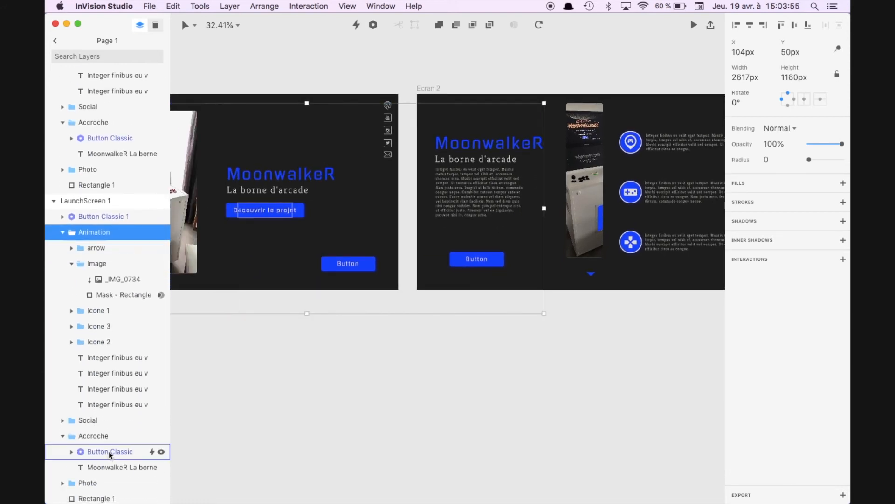
pyautogui.click(108, 451)
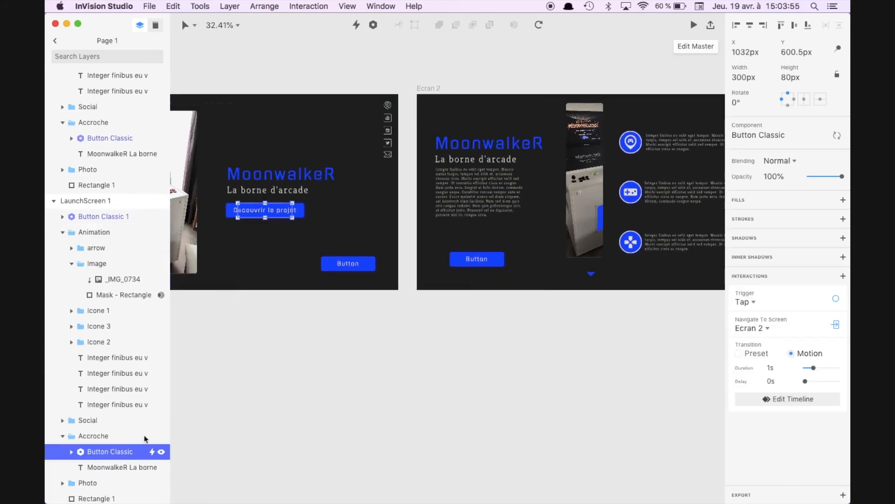
pyautogui.click(799, 400)
# Step: Link the unlinked Button Classic and Button Classic 1 layers to each other in the transition timeline
pyautogui.click(98, 93)
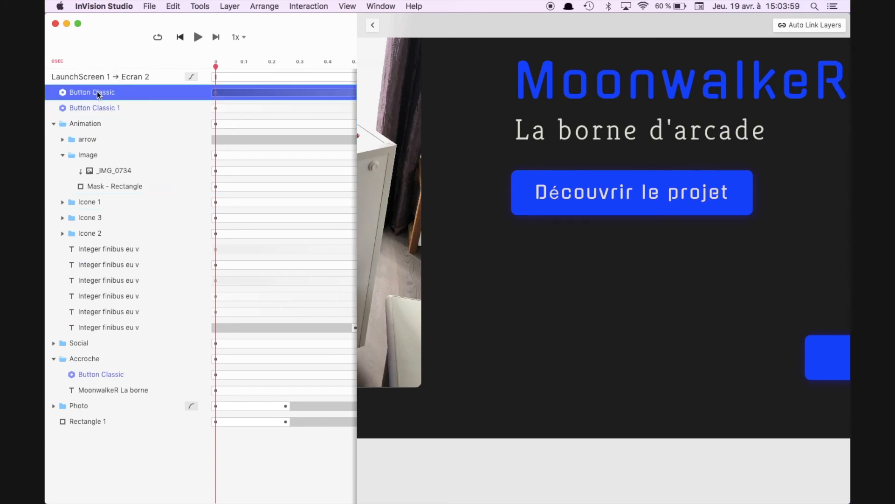
pyautogui.scroll(-5, 587, 236)
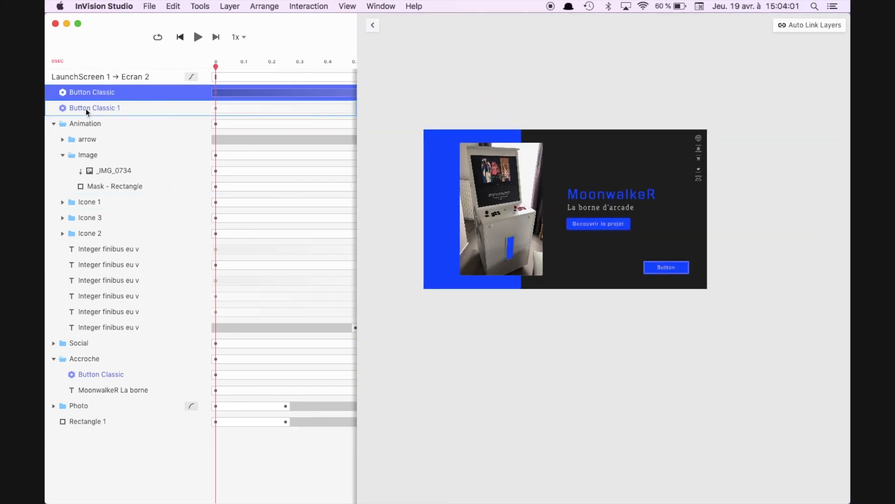
pyautogui.click(86, 108)
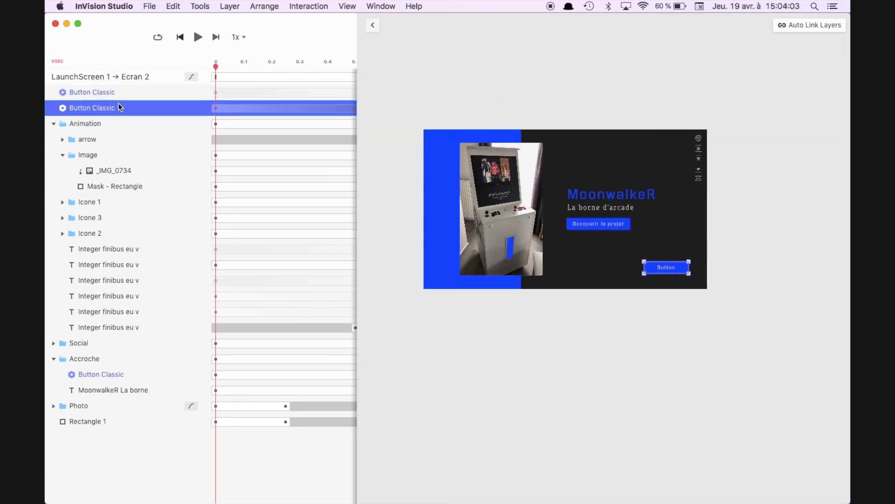
pyautogui.keyDown('shift'); pyautogui.click(100, 93); pyautogui.keyUp('shift')
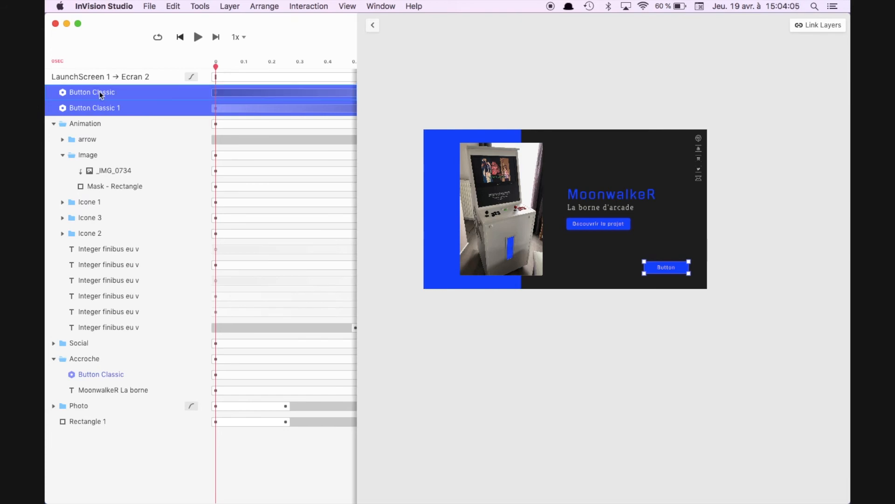
pyautogui.click(813, 25)
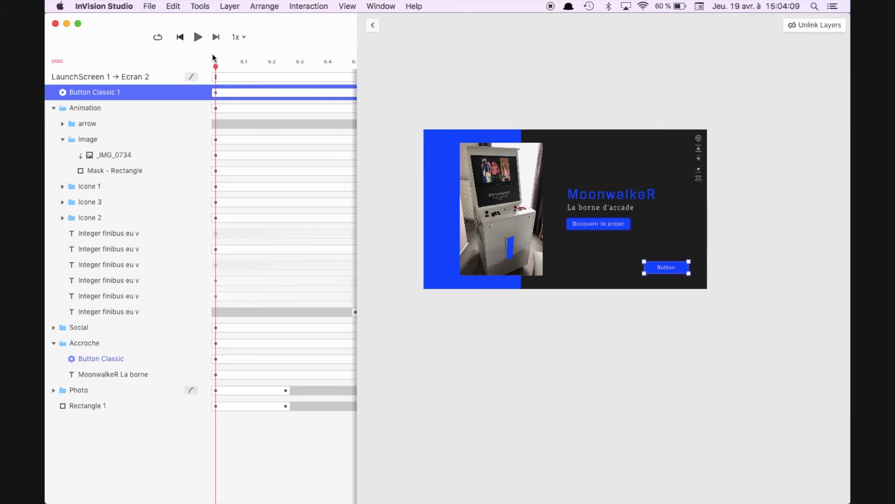
# Step: Play the transition twice to examine how the linked button moves between the two screens, and leave the timeline
pyautogui.click(197, 38)
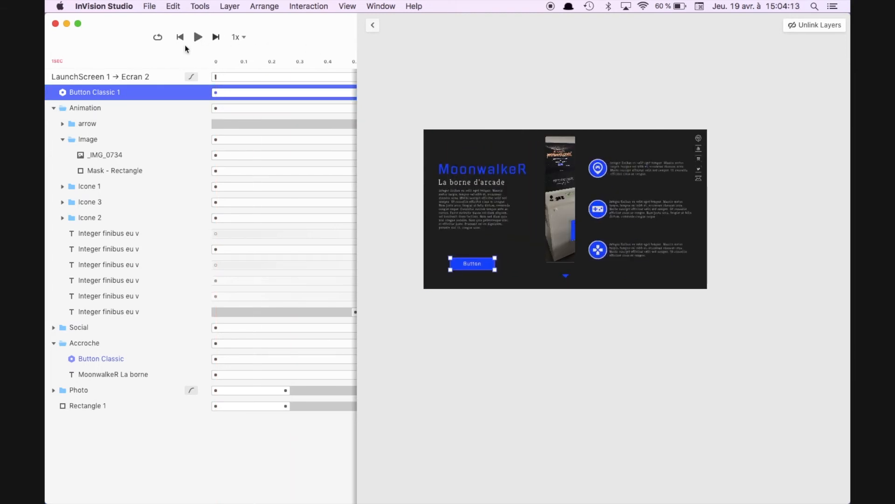
pyautogui.click(199, 38)
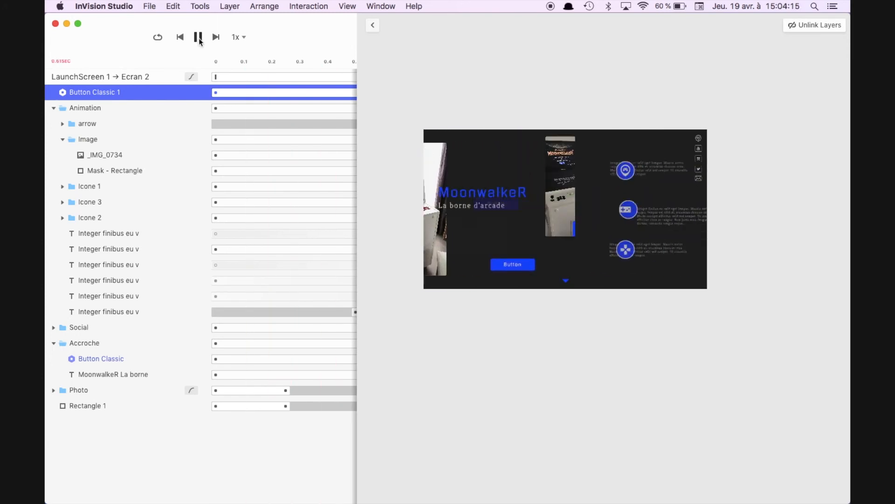
pyautogui.click(371, 26)
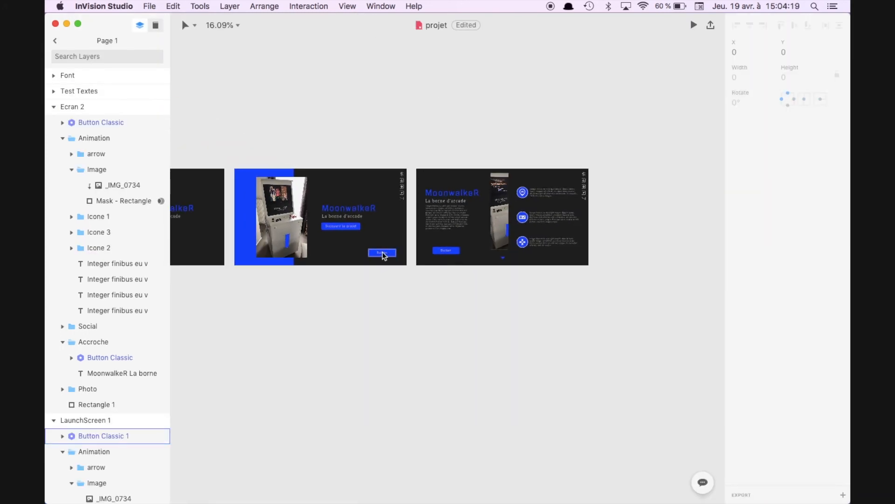
# Step: Delete the test buttons from Ecran 2 and LaunchScreen 1 and save the document
pyautogui.click(448, 251)
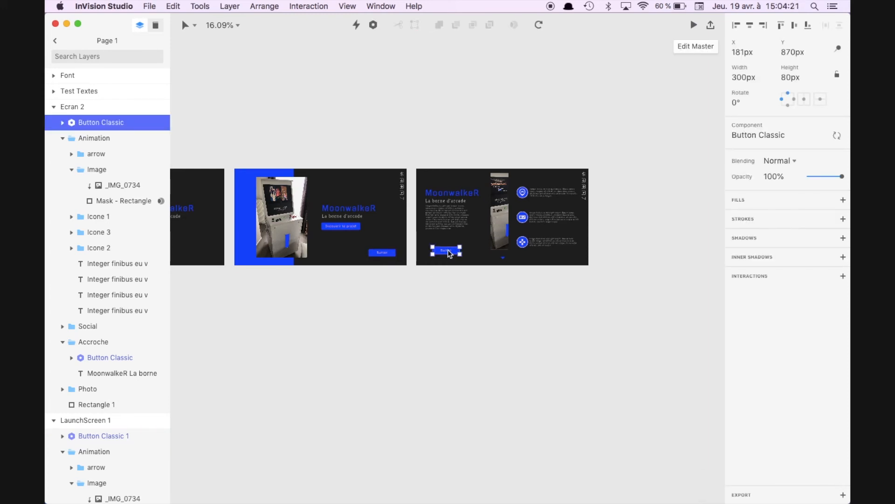
pyautogui.press('BackSpace')
pyautogui.click(382, 252)
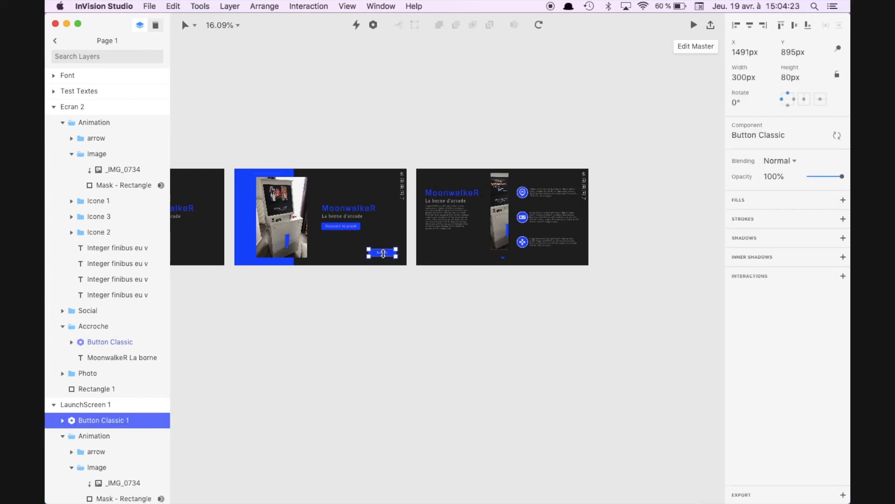
pyautogui.press('BackSpace')
pyautogui.press('super+s')
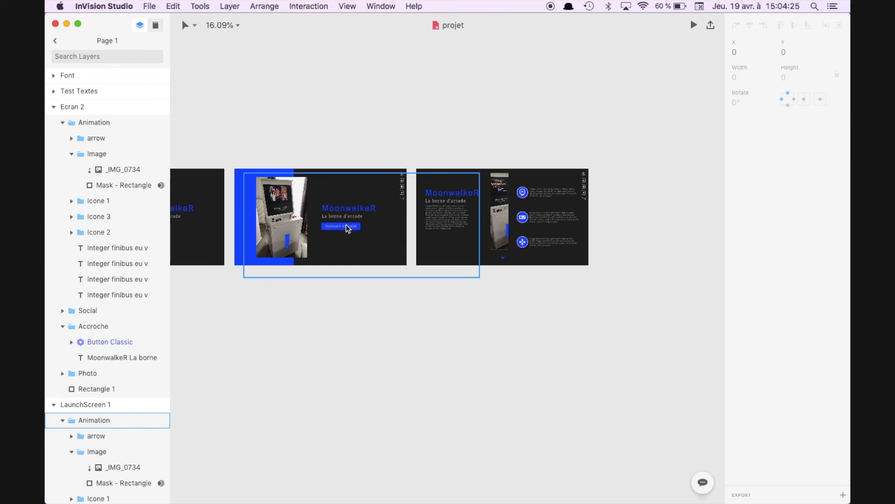
pyautogui.scroll(4, 346, 225)
pyautogui.scroll(3, 346, 224)
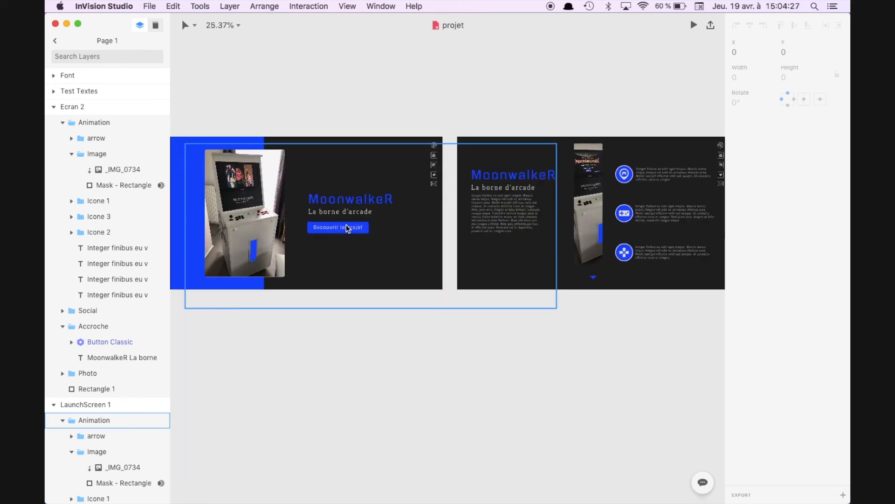